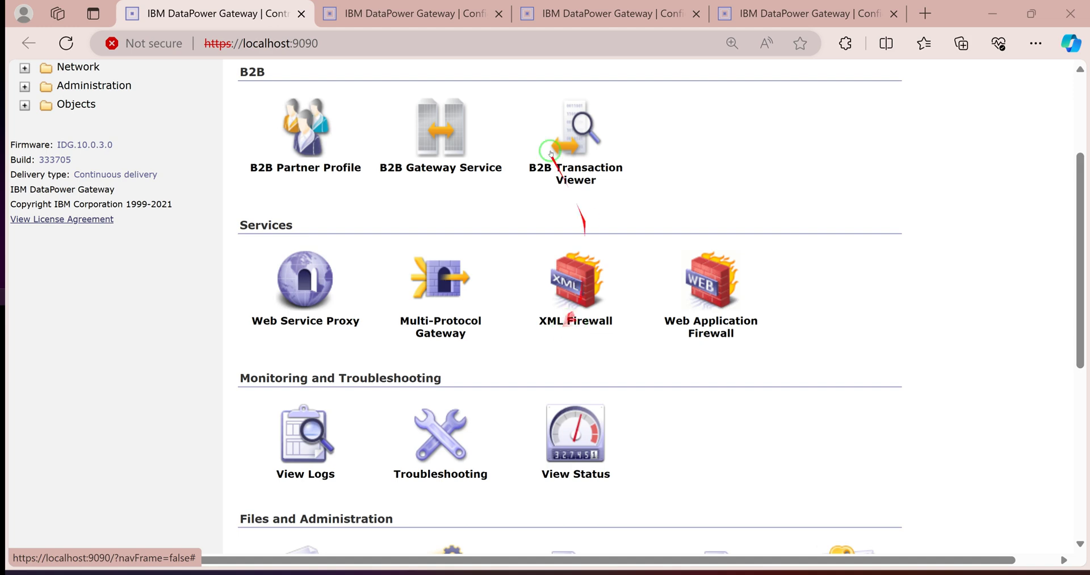
# Step: Open the ServiceOne-XML_Firewall configuration from the existing XML firewalls and bring up its processing policy for review
pyautogui.click(389, 15)
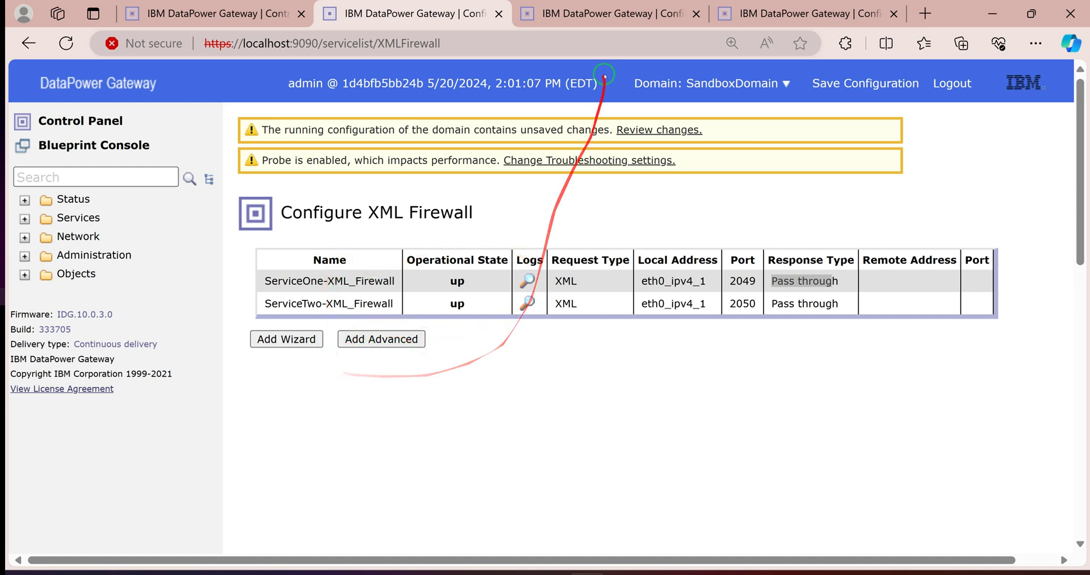
pyautogui.click(591, 14)
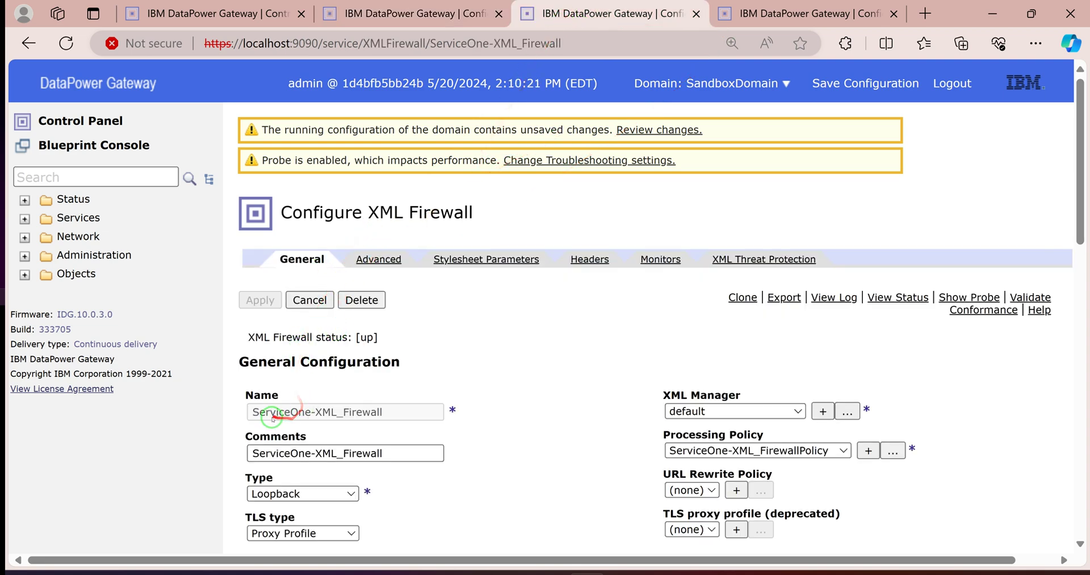
pyautogui.scroll(-3, 321, 411)
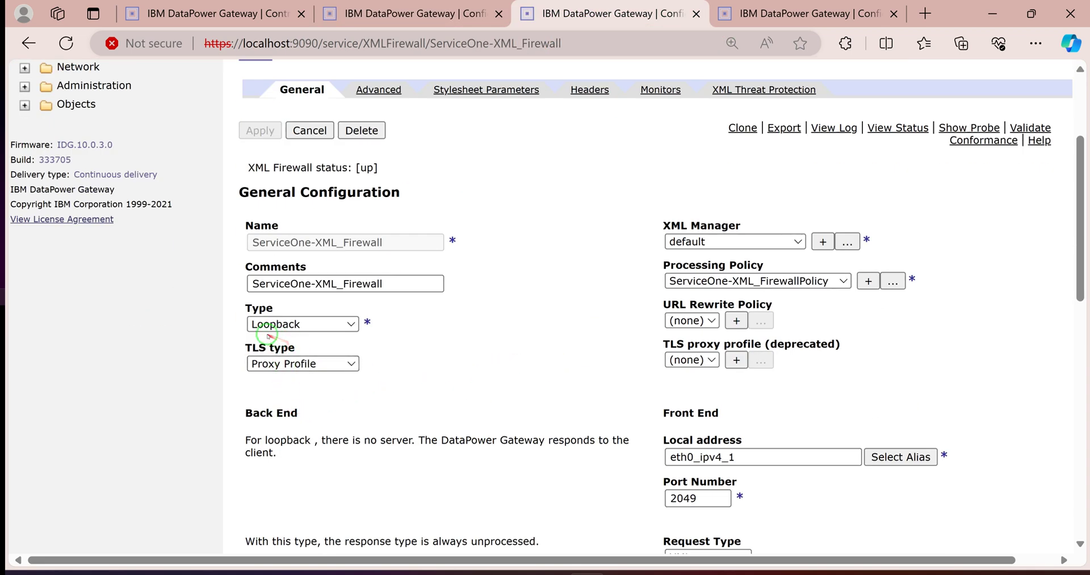
pyautogui.click(893, 280)
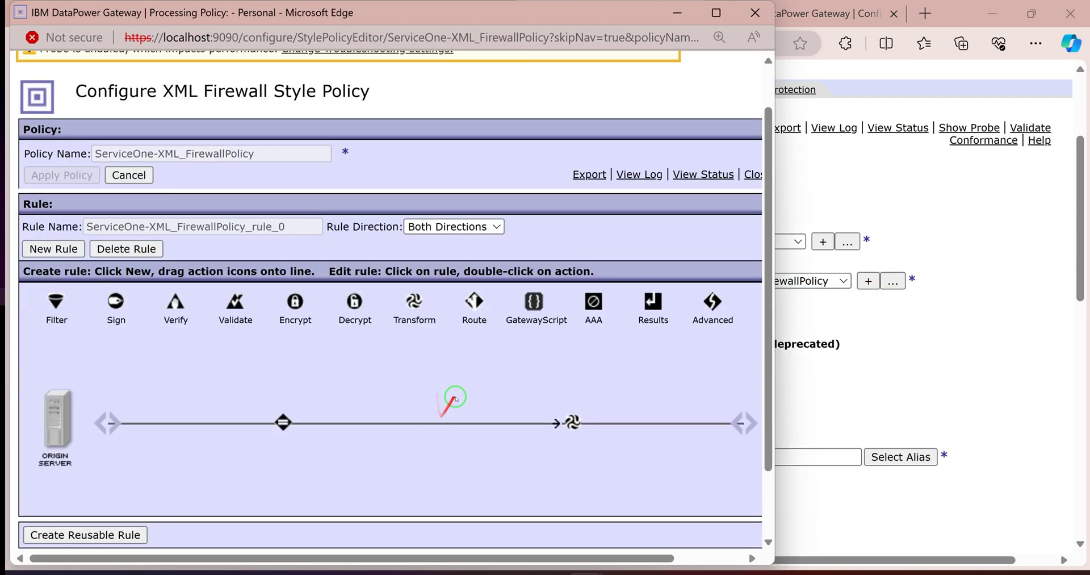
# Step: Examine the w3.xsl stylesheet used by the Transform action in ServiceOne-XML_FirewallPolicy, and close the policy windows
pyautogui.doubleClick(567, 486)
pyautogui.doubleClick(575, 474)
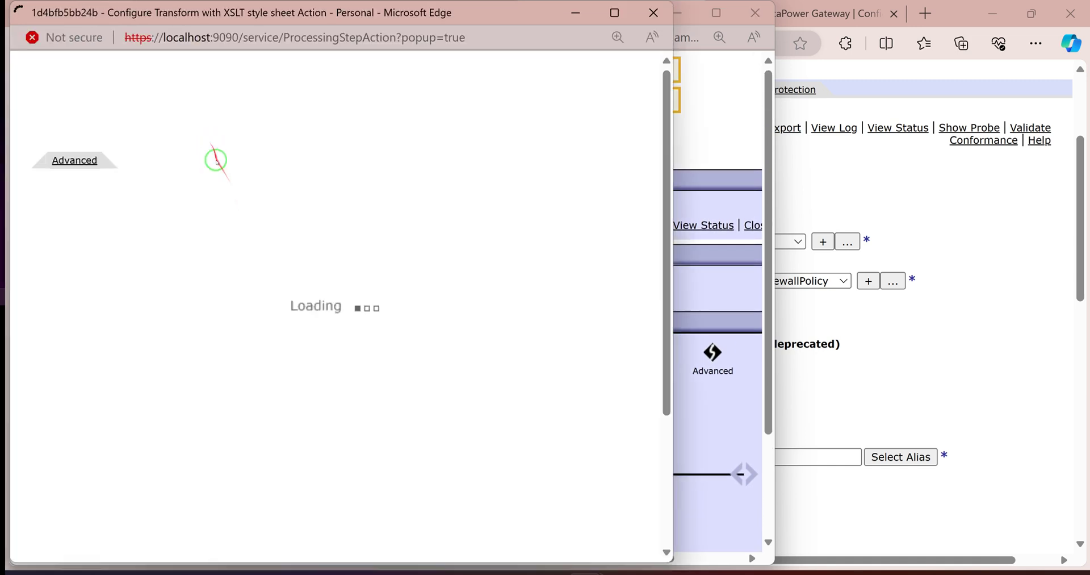
pyautogui.click(499, 420)
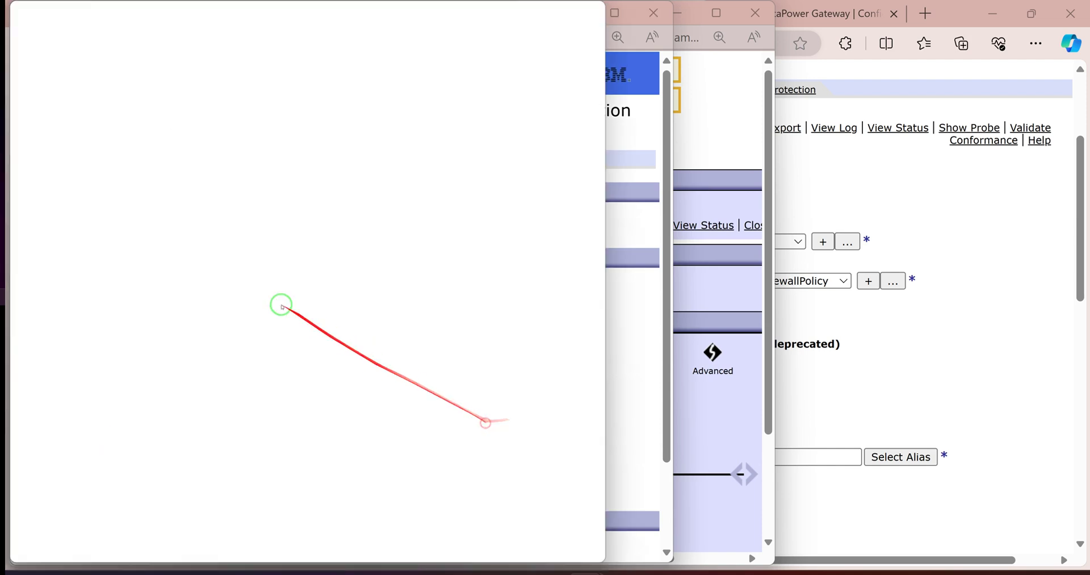
pyautogui.moveTo(19, 64); pyautogui.dragTo(138, 450)
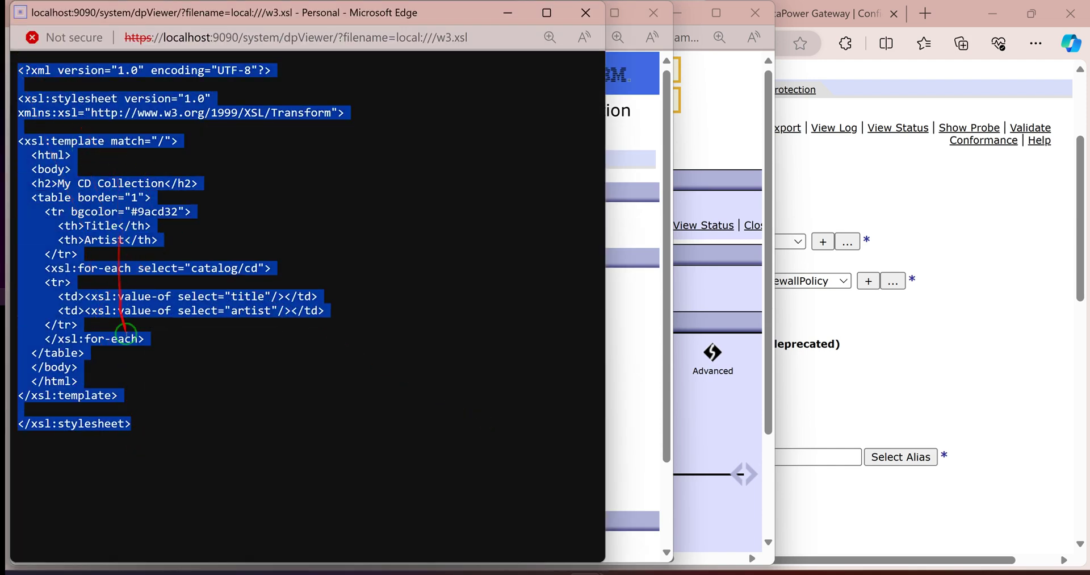
pyautogui.click(173, 343)
pyautogui.moveTo(63, 296); pyautogui.dragTo(304, 312)
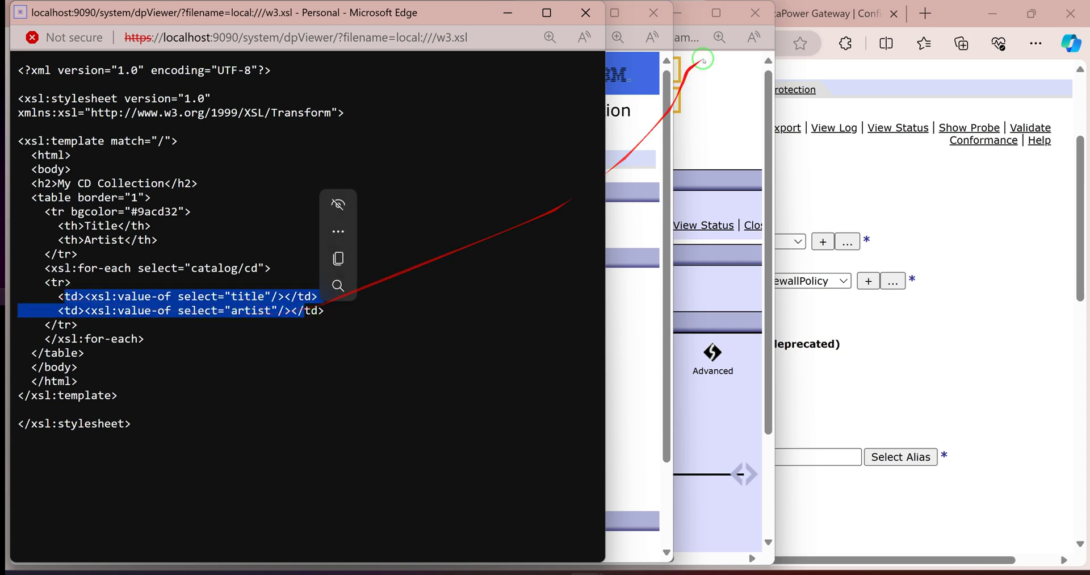
pyautogui.click(585, 13)
pyautogui.click(654, 12)
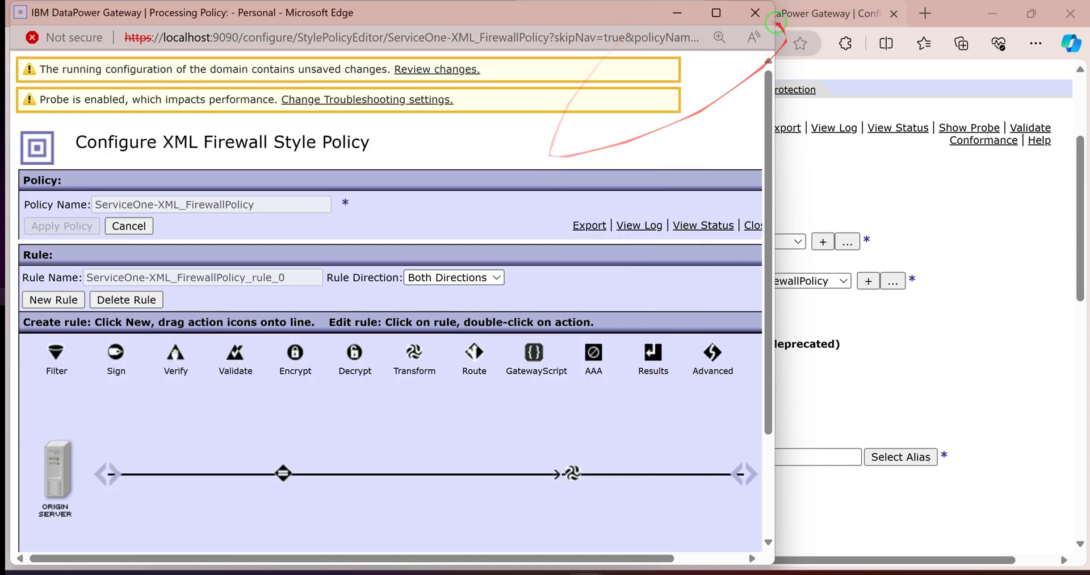
pyautogui.click(755, 12)
# Step: Start a new XML firewall with the advanced configuration and set its type to Dynamic Backend
pyautogui.click(432, 24)
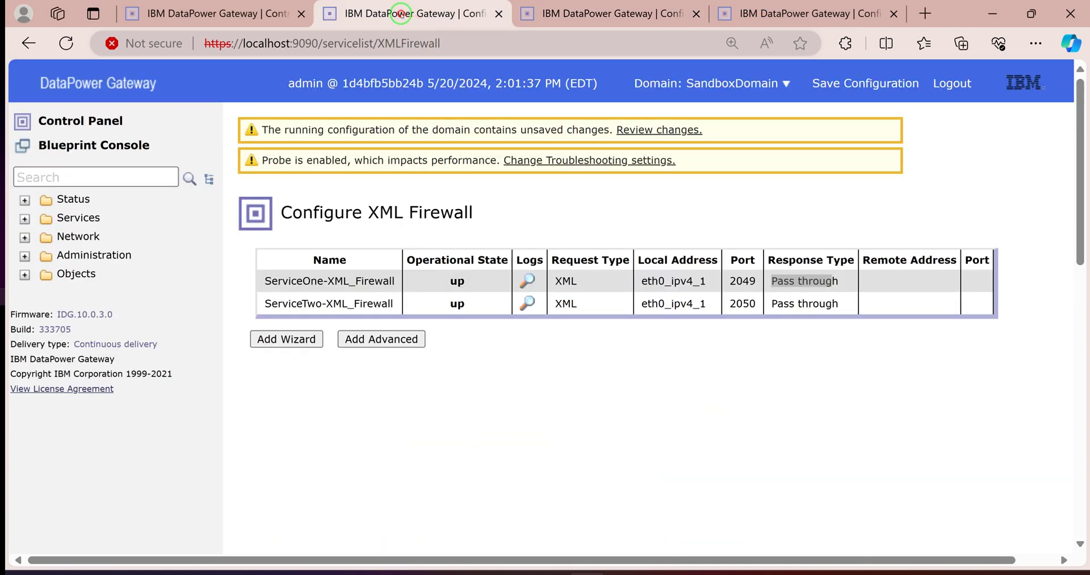
pyautogui.click(360, 344)
pyautogui.click(382, 339)
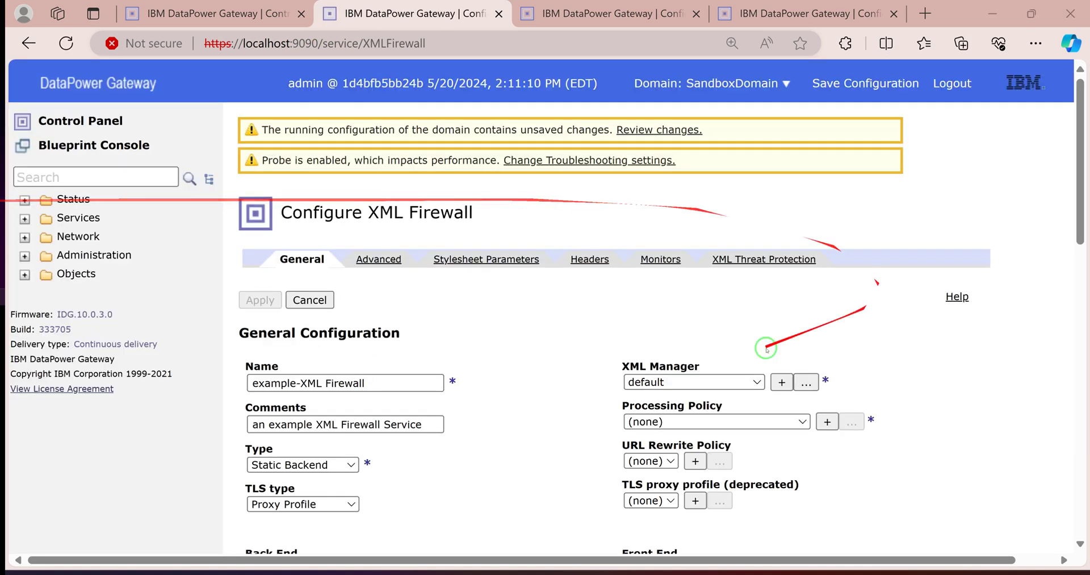
pyautogui.scroll(-3, 267, 396)
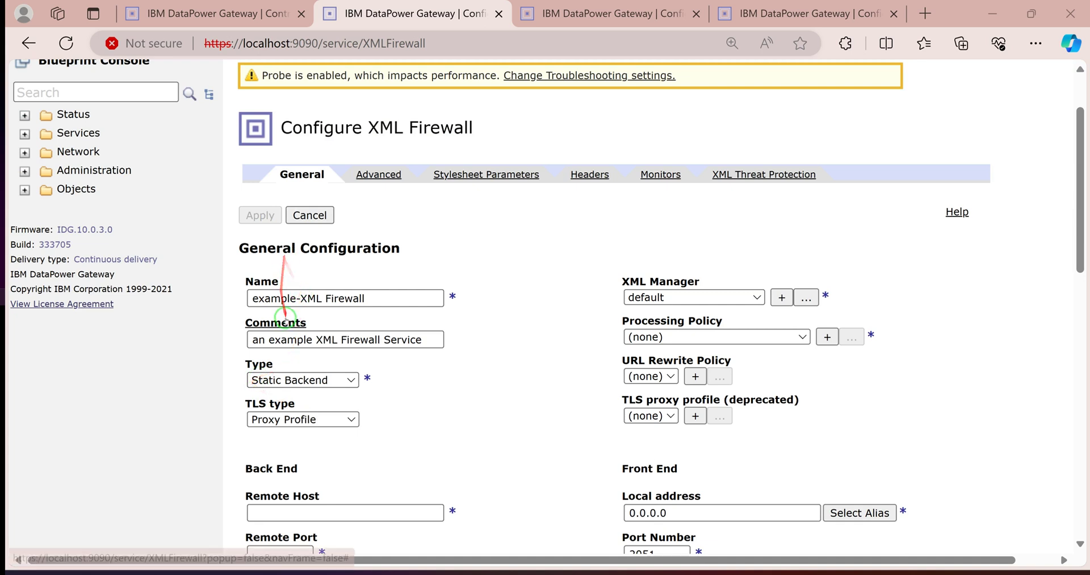
pyautogui.click(278, 380)
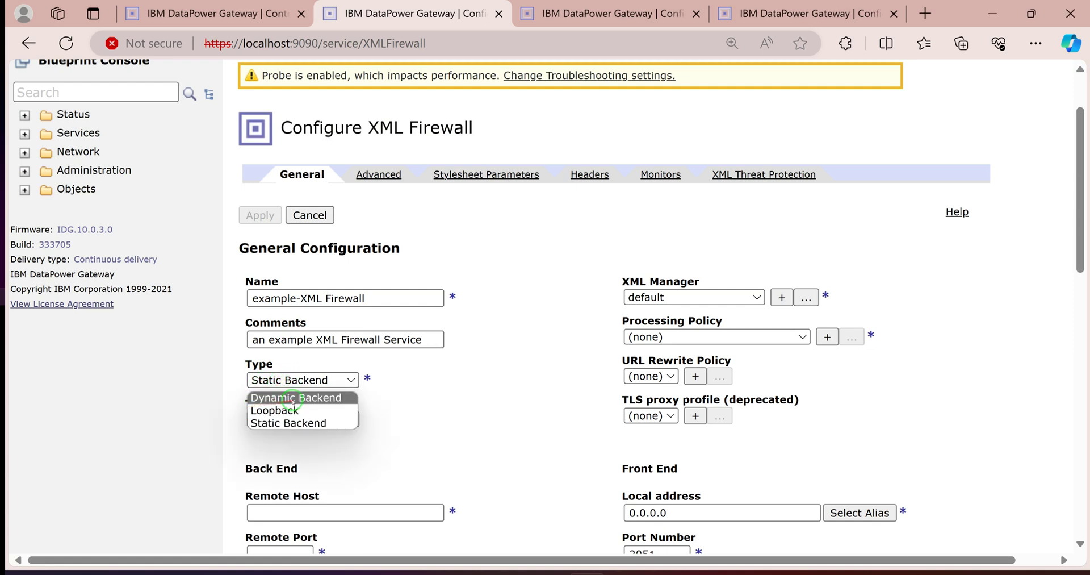
pyautogui.click(293, 400)
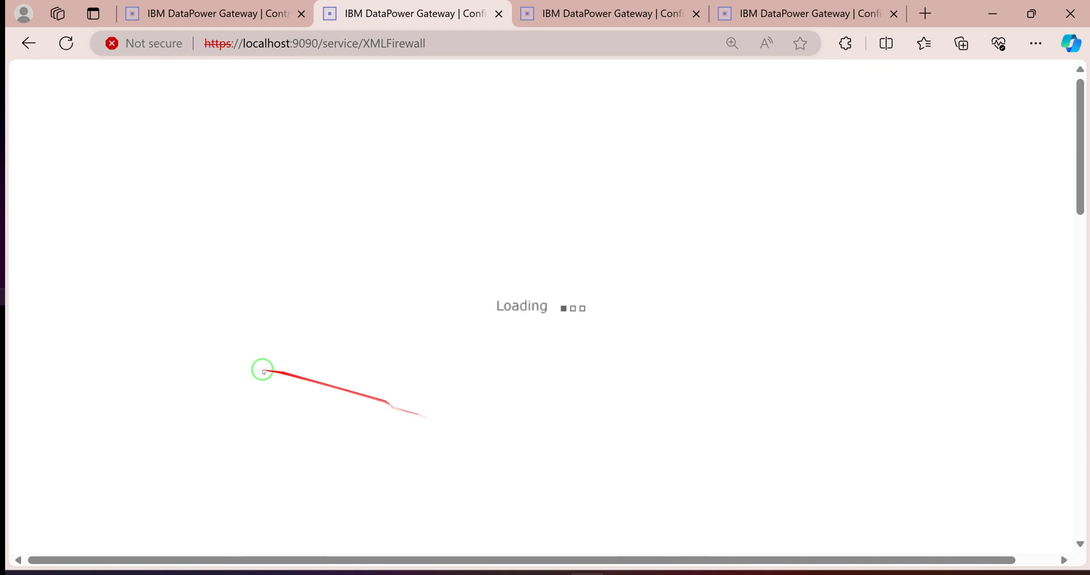
# Step: Read the Back End note for the dynamic firewall and the Dynamic Backend section of the Type property help
pyautogui.scroll(-1, 318, 431)
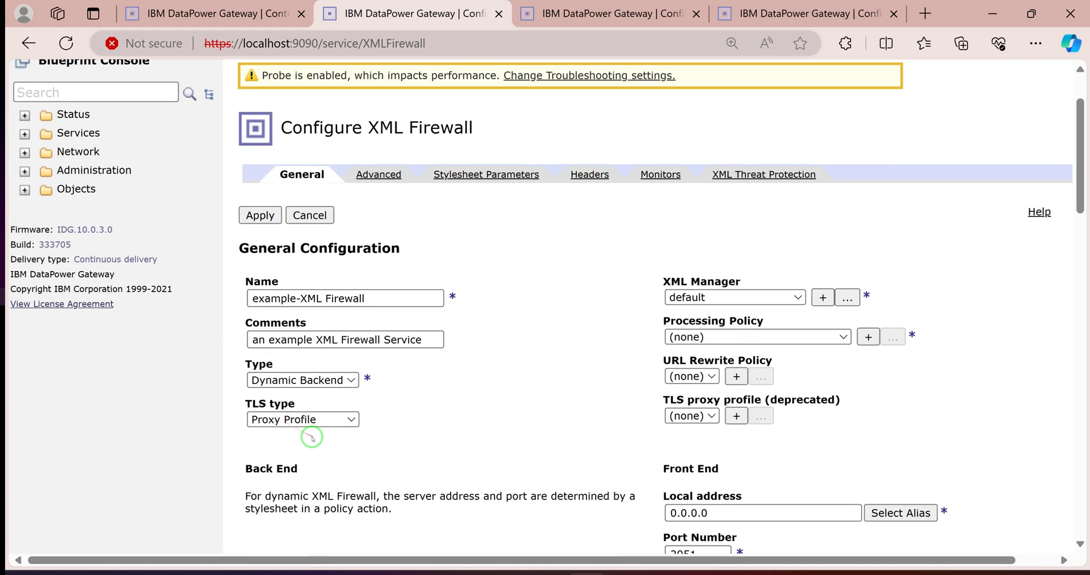
pyautogui.moveTo(394, 522); pyautogui.dragTo(446, 516)
pyautogui.scroll(-1, 437, 499)
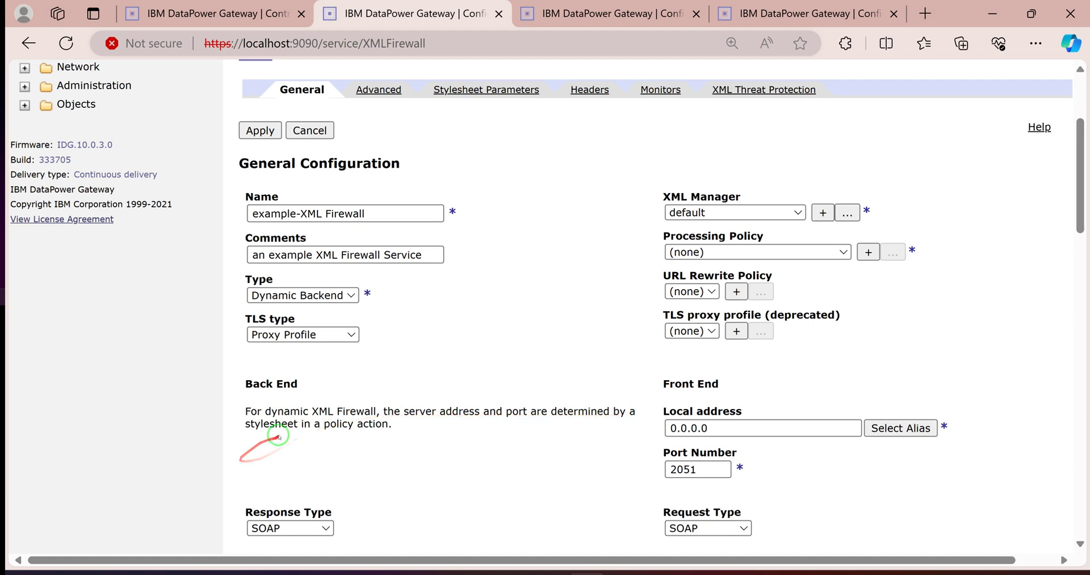
pyautogui.moveTo(388, 425); pyautogui.dragTo(290, 411)
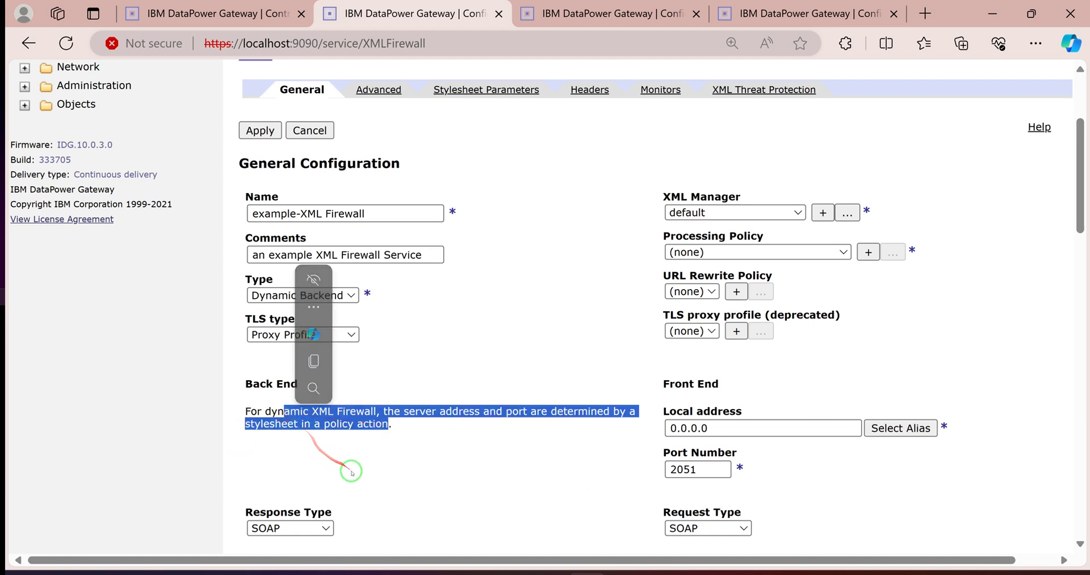
pyautogui.scroll(2, 295, 454)
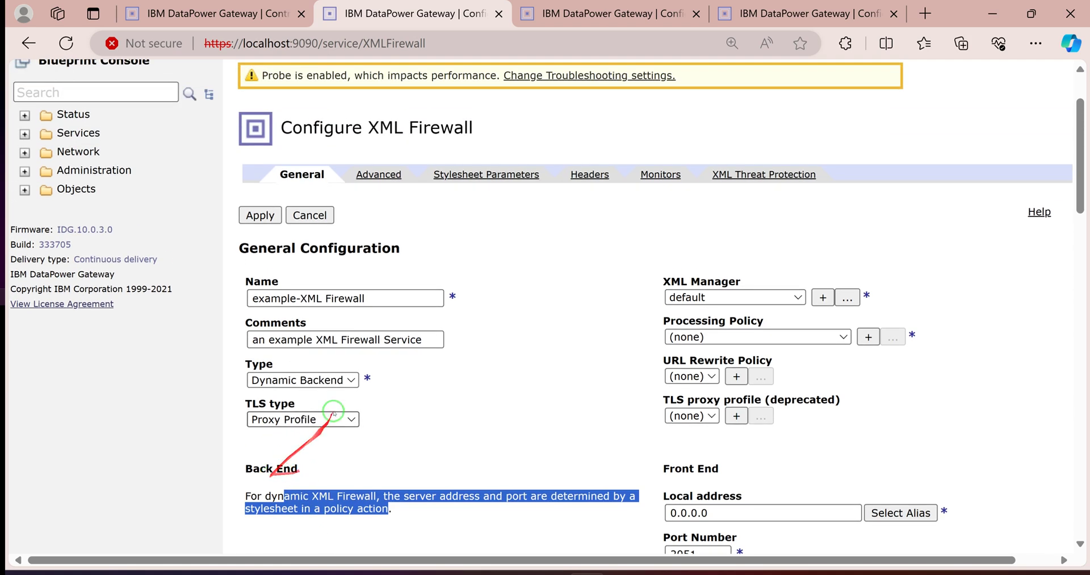
pyautogui.click(260, 365)
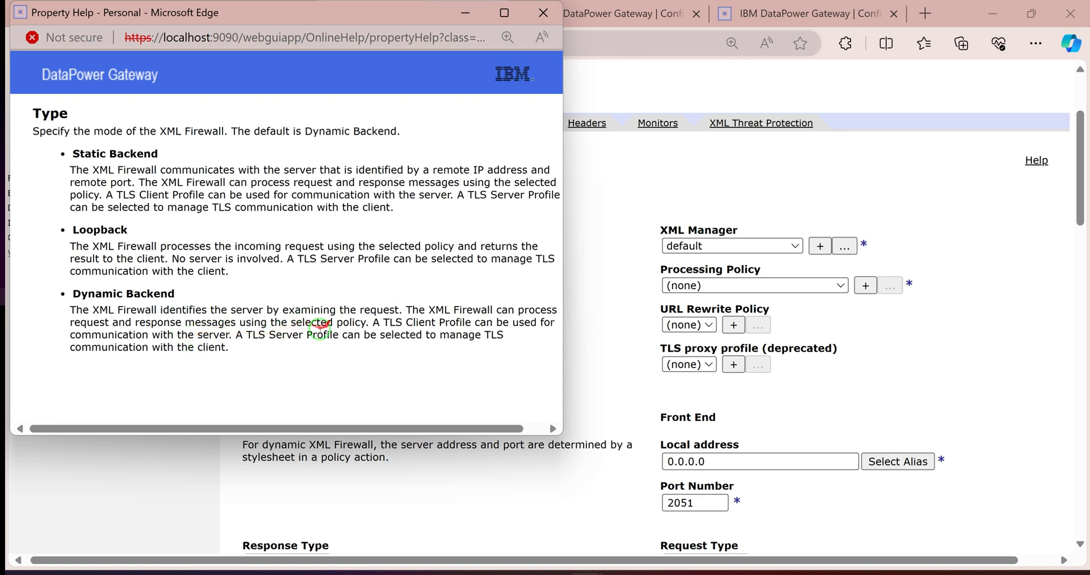
pyautogui.moveTo(367, 322); pyautogui.dragTo(25, 311)
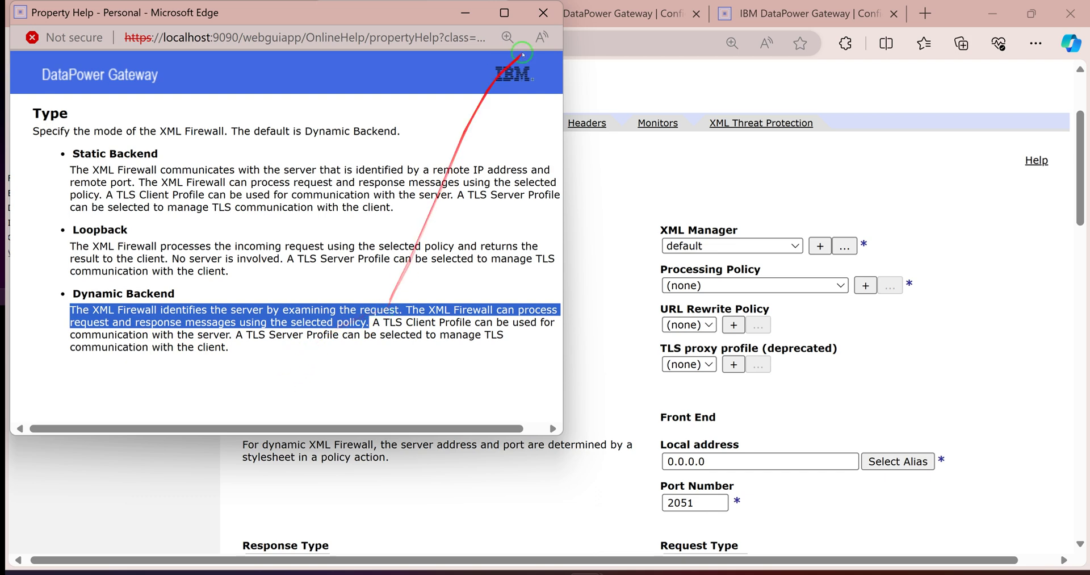
pyautogui.click(543, 12)
# Step: Name the new firewall exampleDynamic-XMLFirewall and copy the same text into its comments
pyautogui.moveTo(293, 246); pyautogui.dragTo(261, 246)
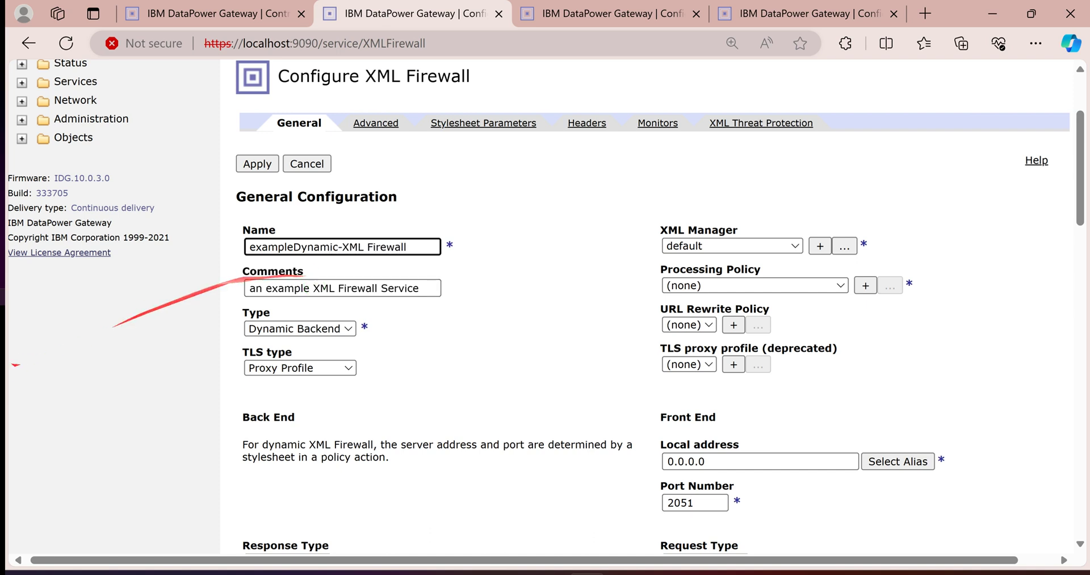
pyautogui.click(366, 245)
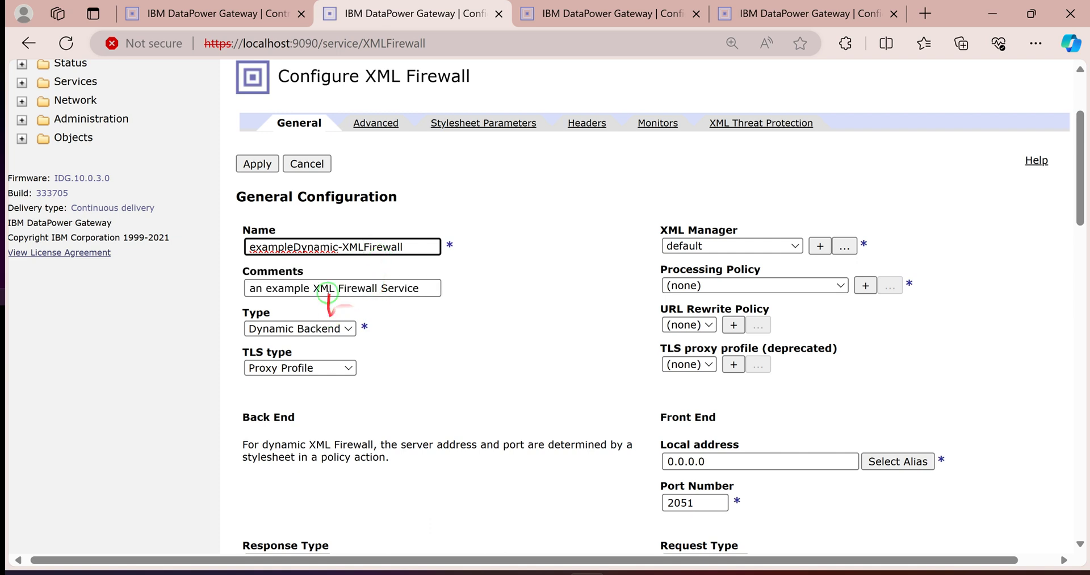
pyautogui.moveTo(437, 246); pyautogui.dragTo(224, 246)
pyautogui.hotkey('ctrl', 'c')
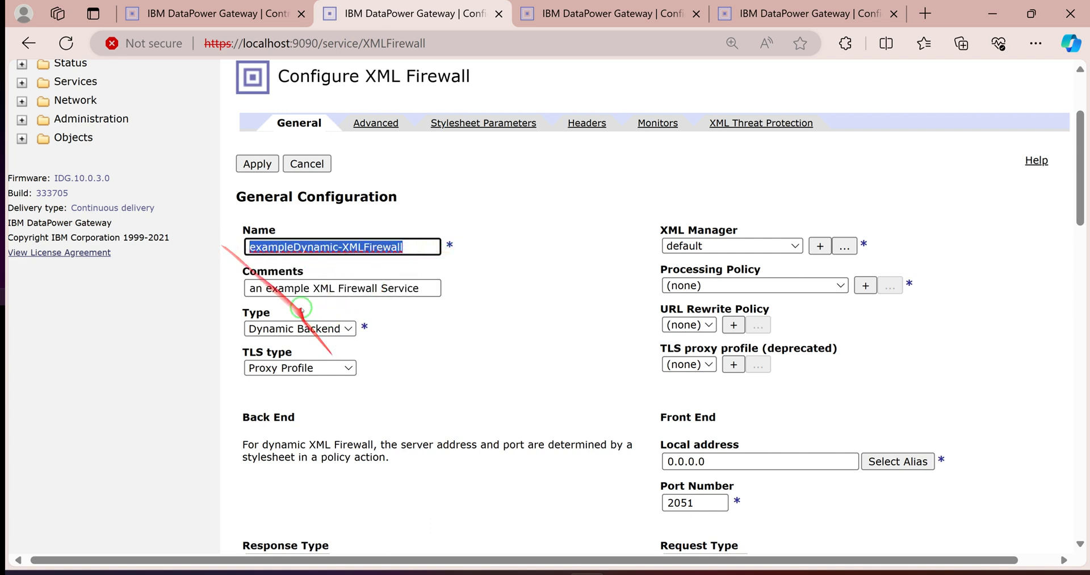
pyautogui.tripleClick(303, 288)
pyautogui.hotkey('ctrl', 'v')
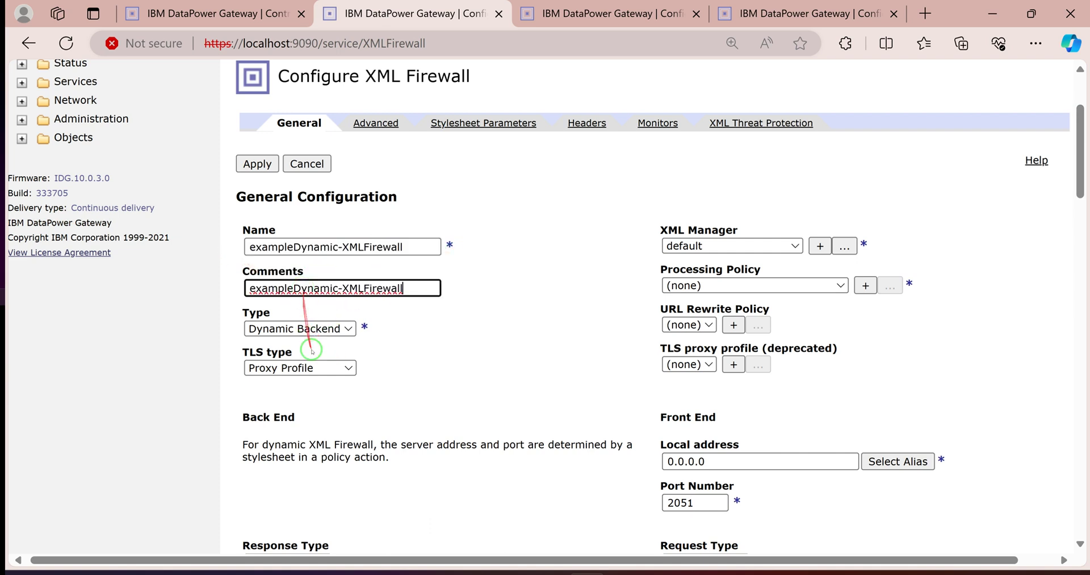
# Step: Set the response type of the dynamic firewall to XML
pyautogui.scroll(-3, 277, 397)
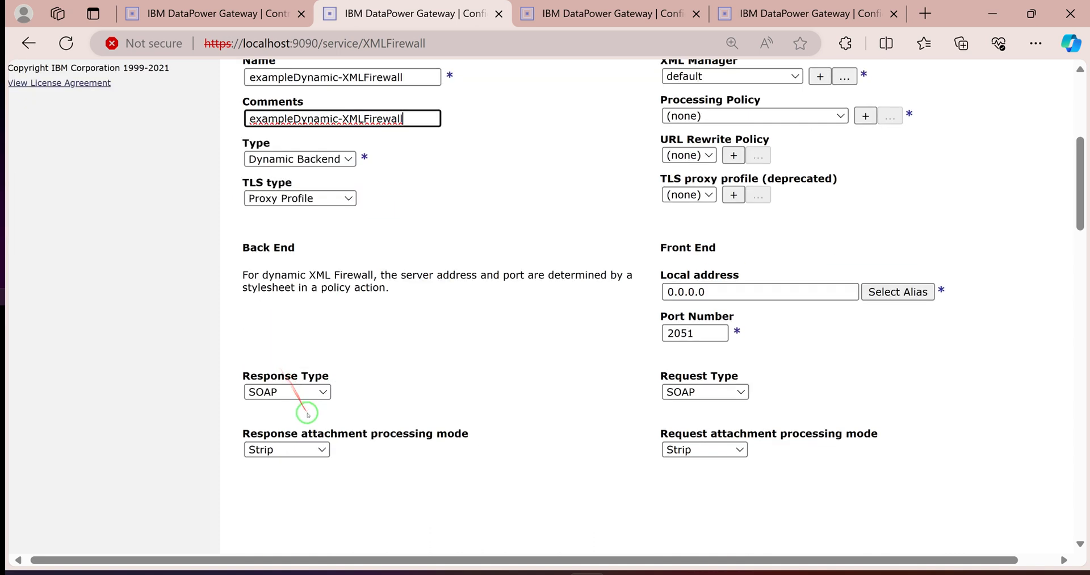
pyautogui.click(288, 393)
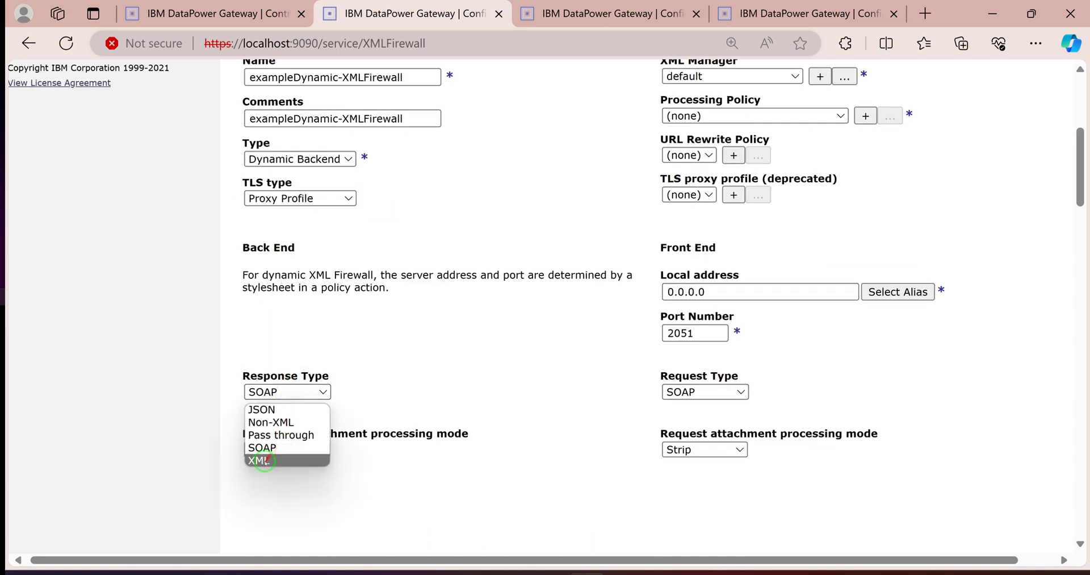
pyautogui.click(262, 461)
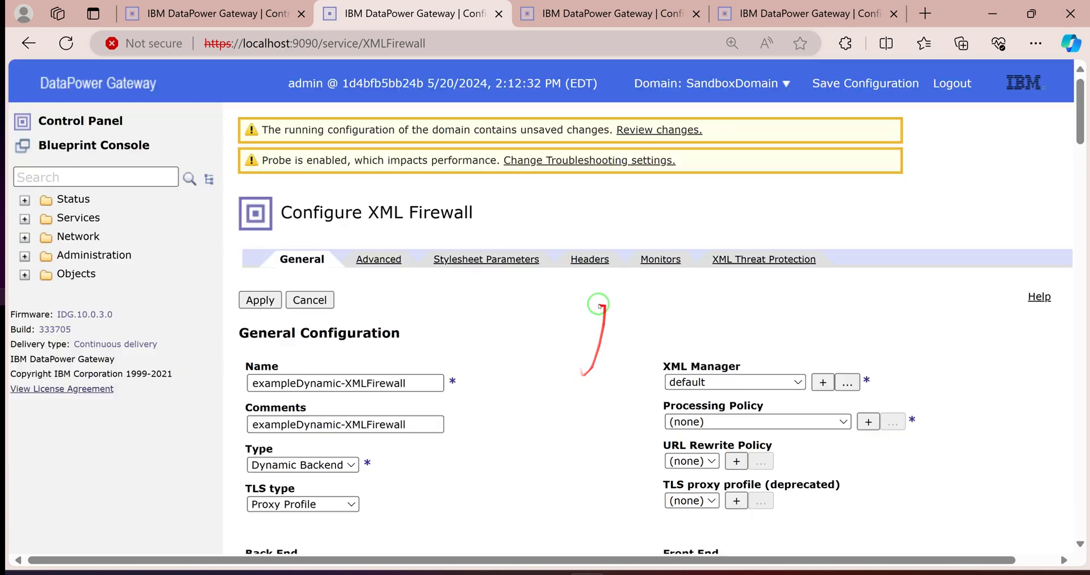
pyautogui.scroll(-3, 280, 365)
pyautogui.scroll(-2, 276, 423)
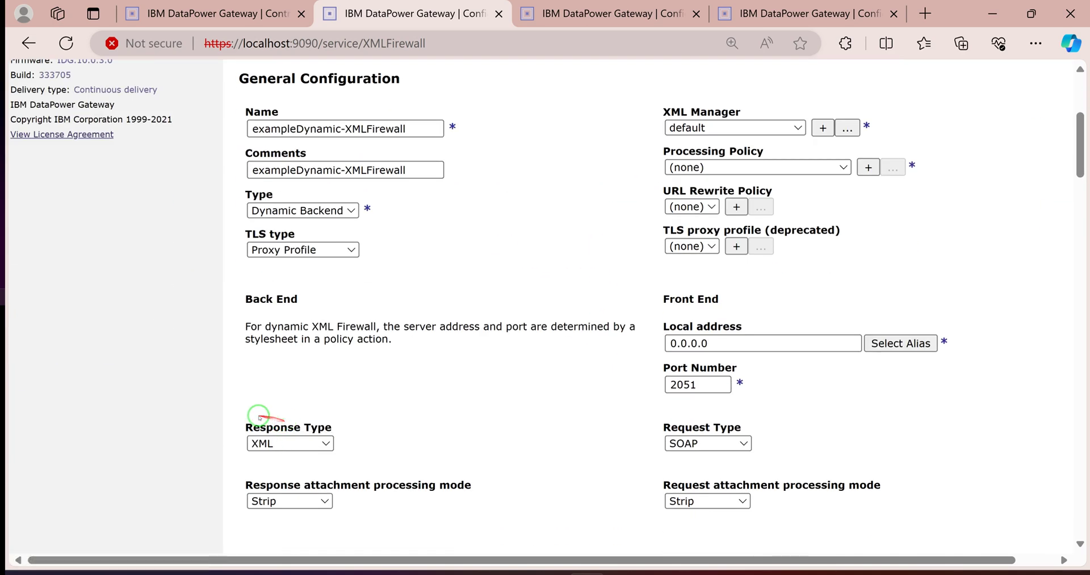
# Step: Review the new firewall's Back End and Front End sections, check the existing ServiceTwo-XML_Firewall configuration, and return to the new firewall
pyautogui.moveTo(247, 290); pyautogui.dragTo(394, 397)
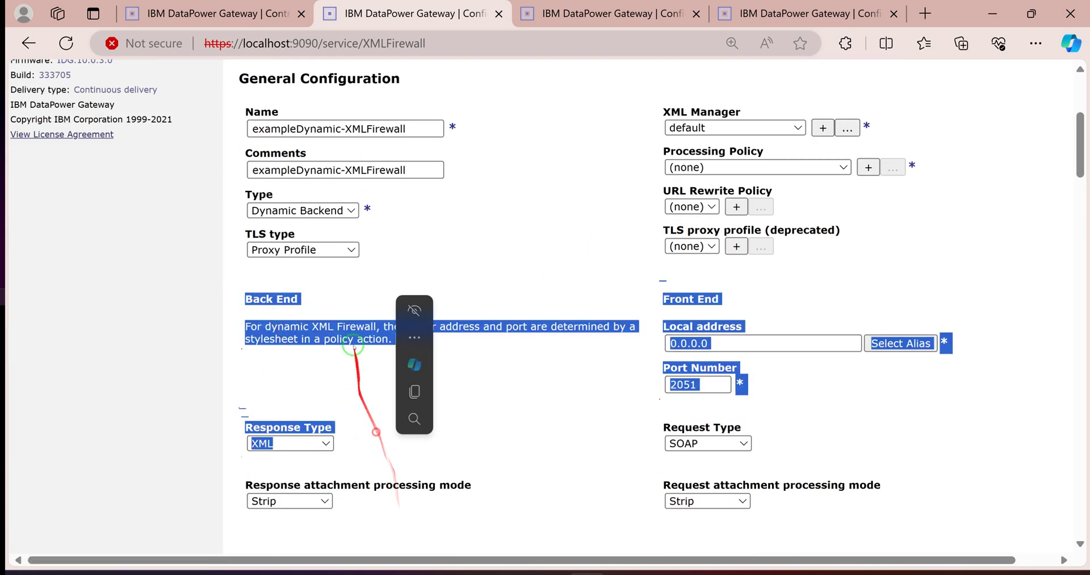
pyautogui.click(417, 400)
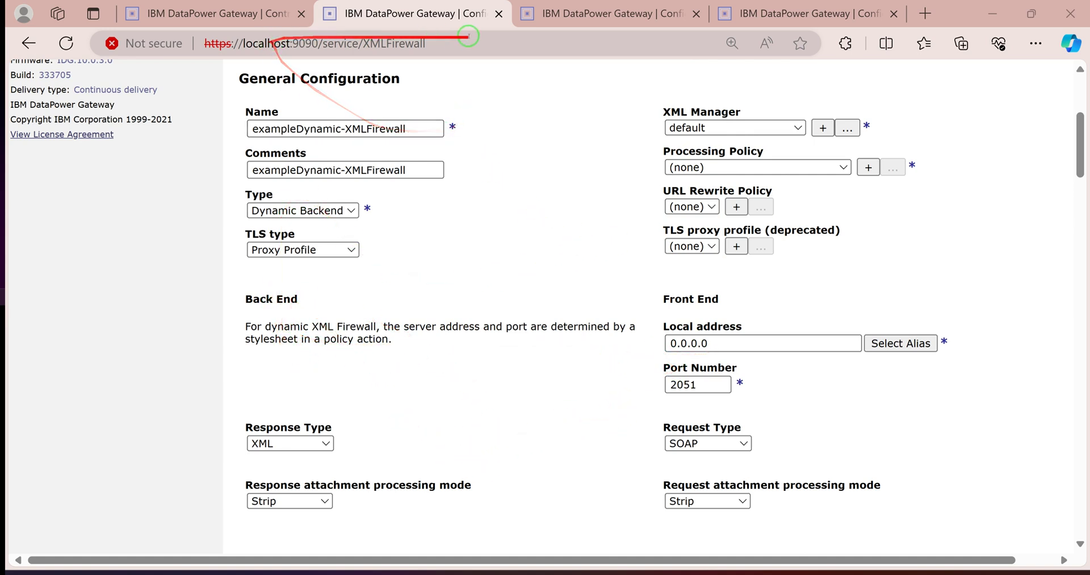
pyautogui.click(610, 13)
pyautogui.click(264, 16)
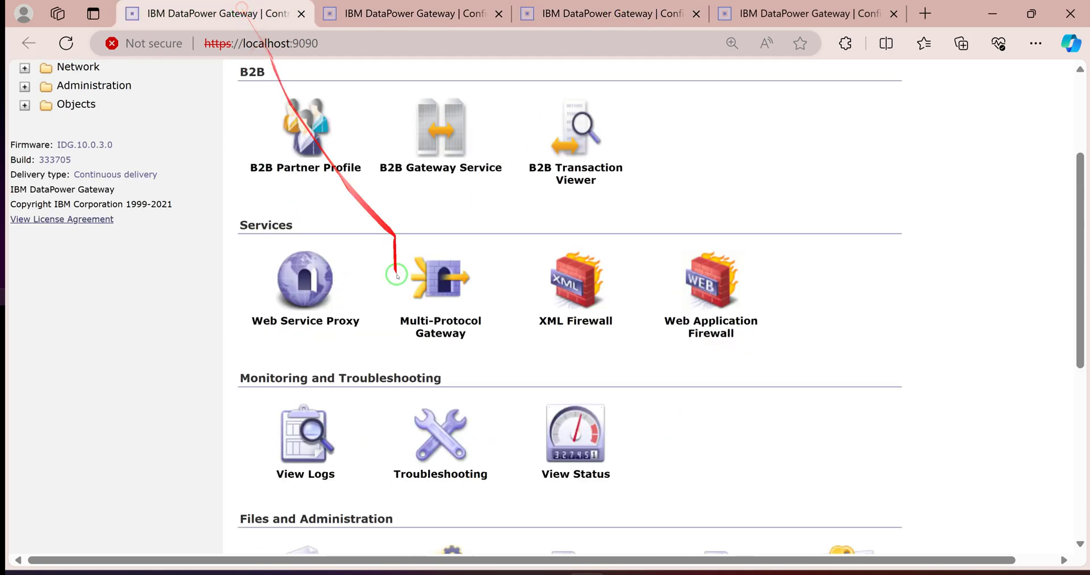
pyautogui.click(805, 14)
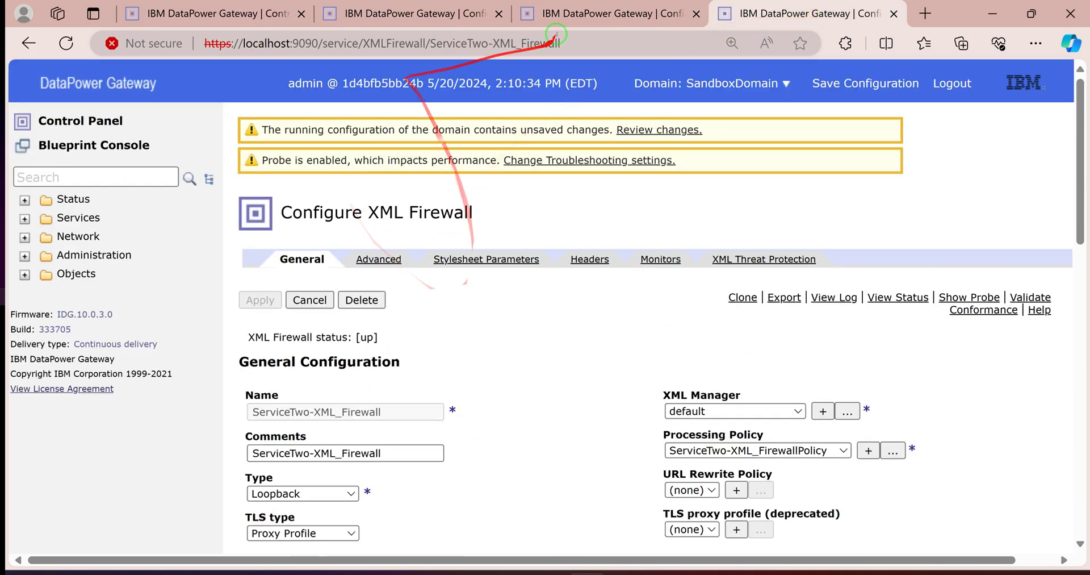
pyautogui.click(670, 18)
pyautogui.click(360, 16)
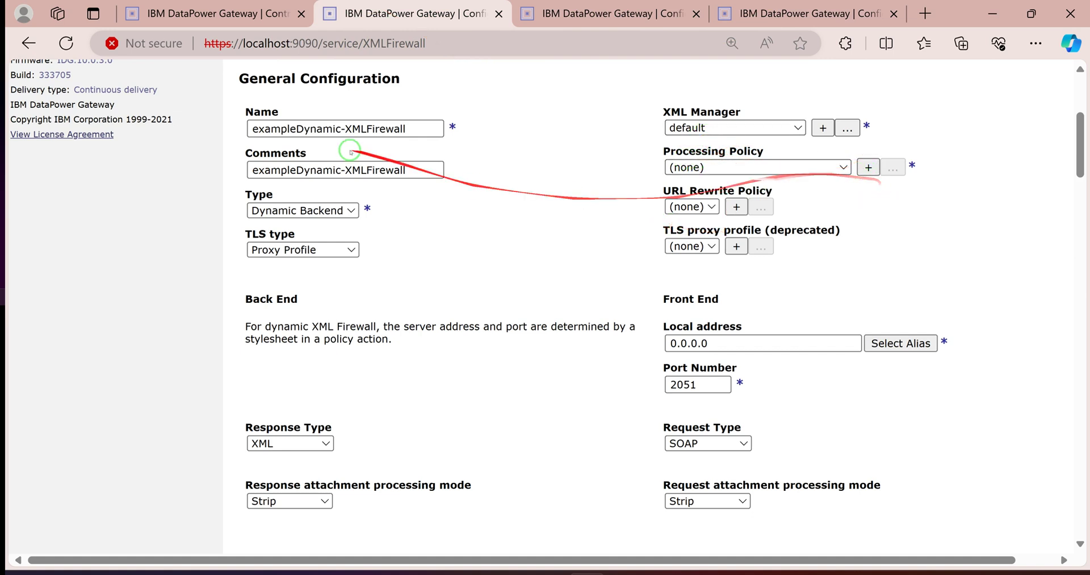
# Step: Create a processing policy named exampleDynamic-XMLFirewallPolicy for the firewall and add a new rule with direction Client to Server
pyautogui.scroll(2, 365, 151)
pyautogui.moveTo(417, 213); pyautogui.dragTo(248, 211)
pyautogui.hotkey('ctrl', 'c')
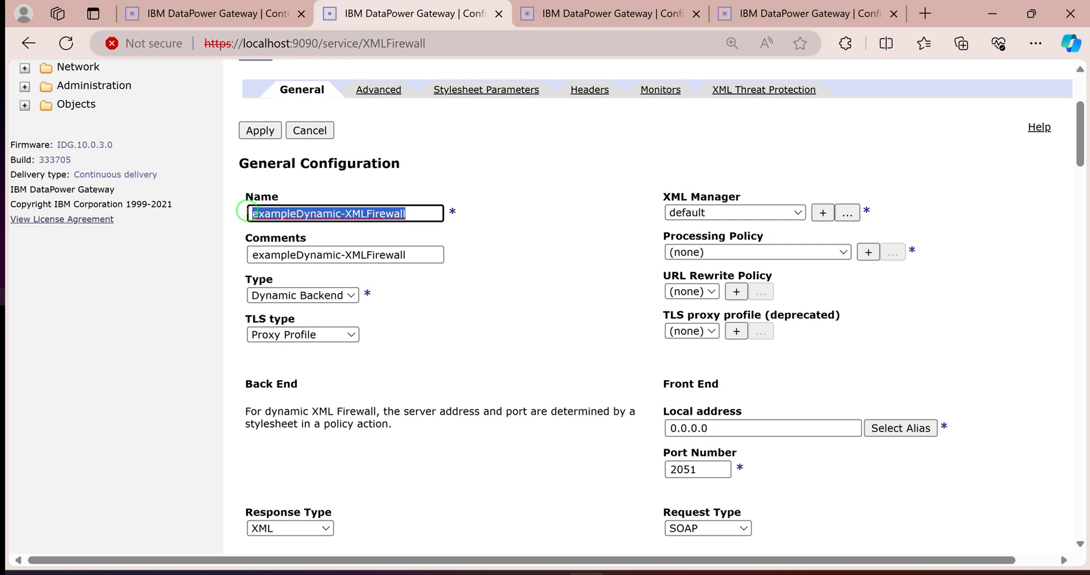
pyautogui.click(869, 253)
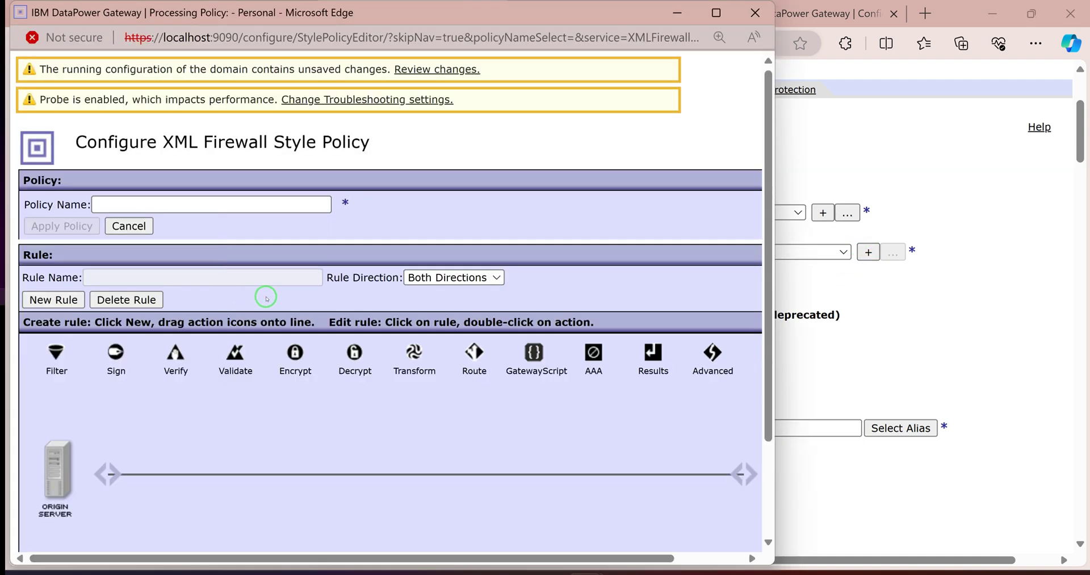
pyautogui.click(121, 205)
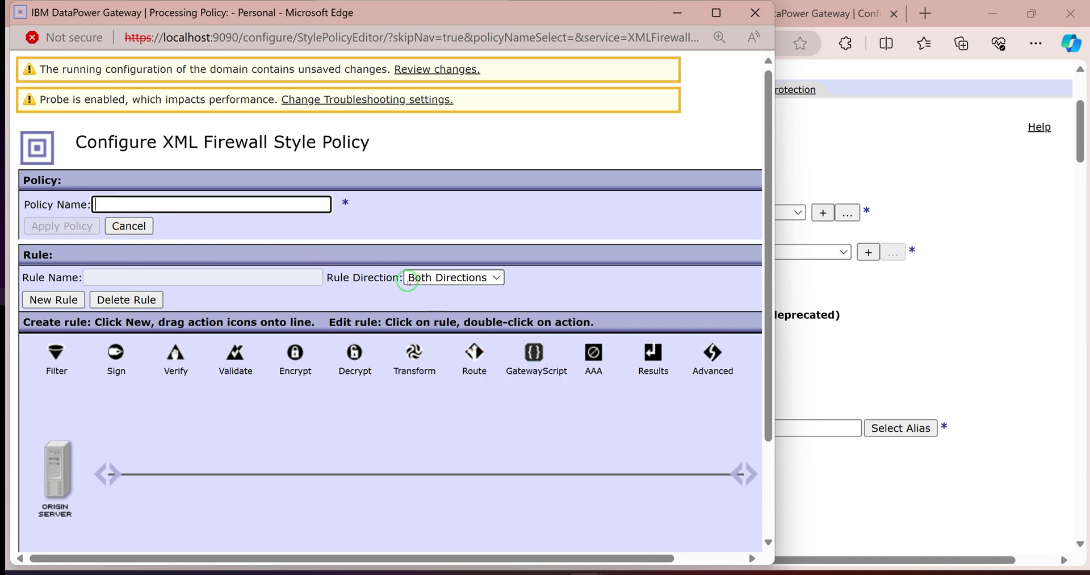
pyautogui.click(418, 279)
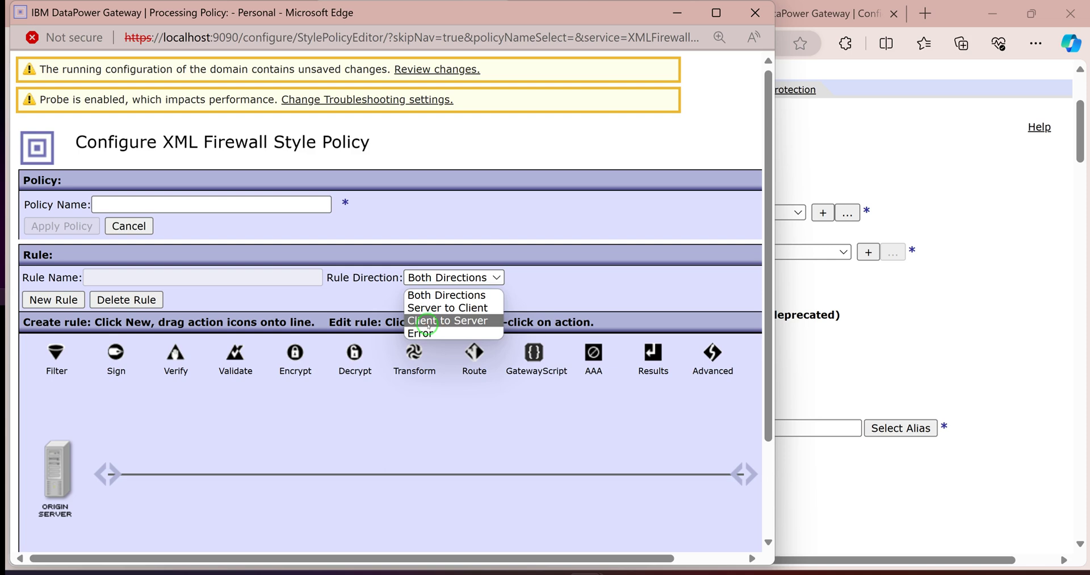
pyautogui.click(494, 321)
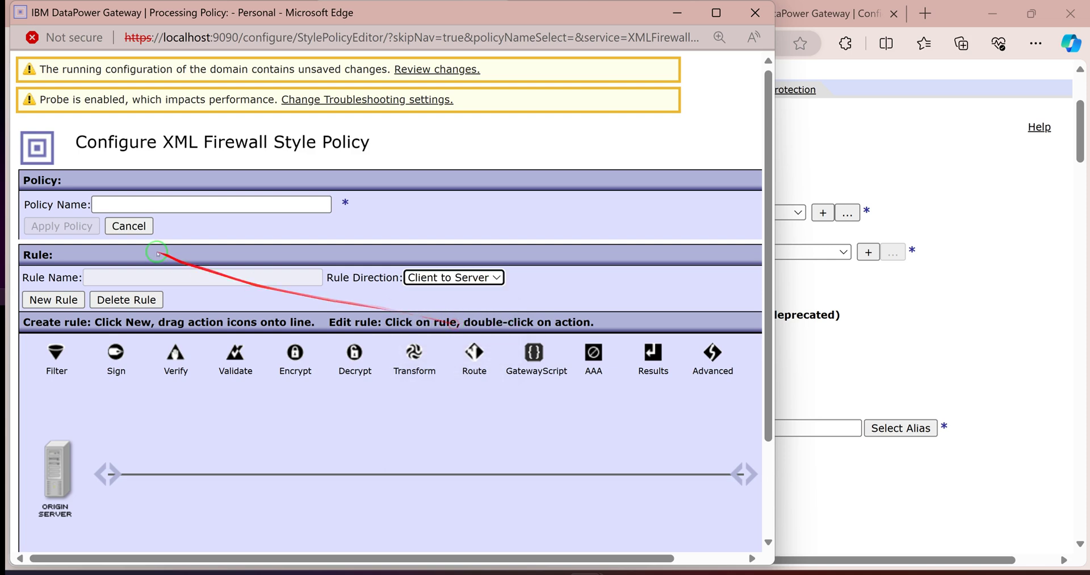
pyautogui.click(114, 204)
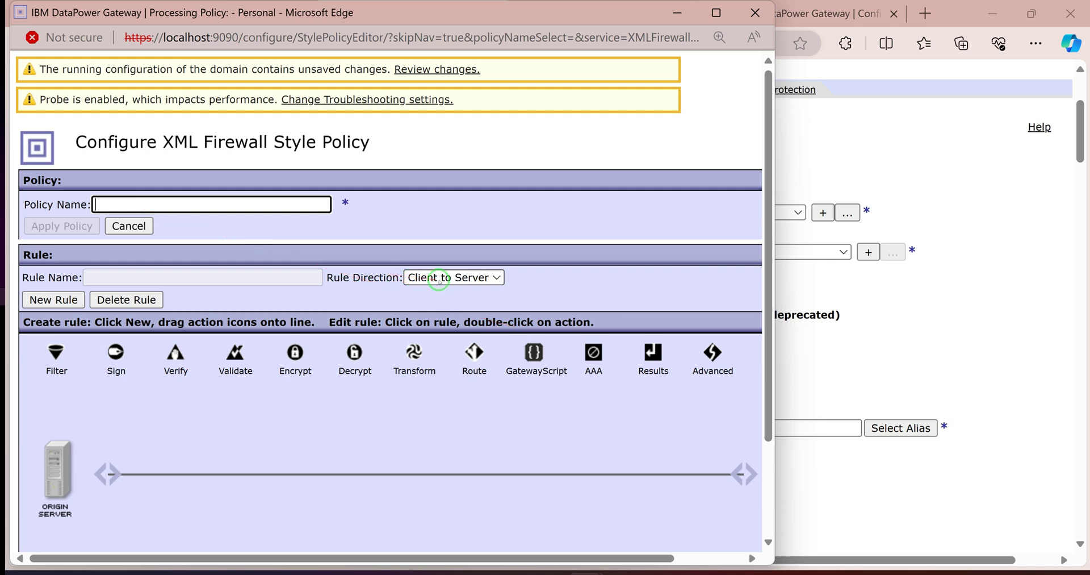
pyautogui.hotkey('ctrl', 'v')
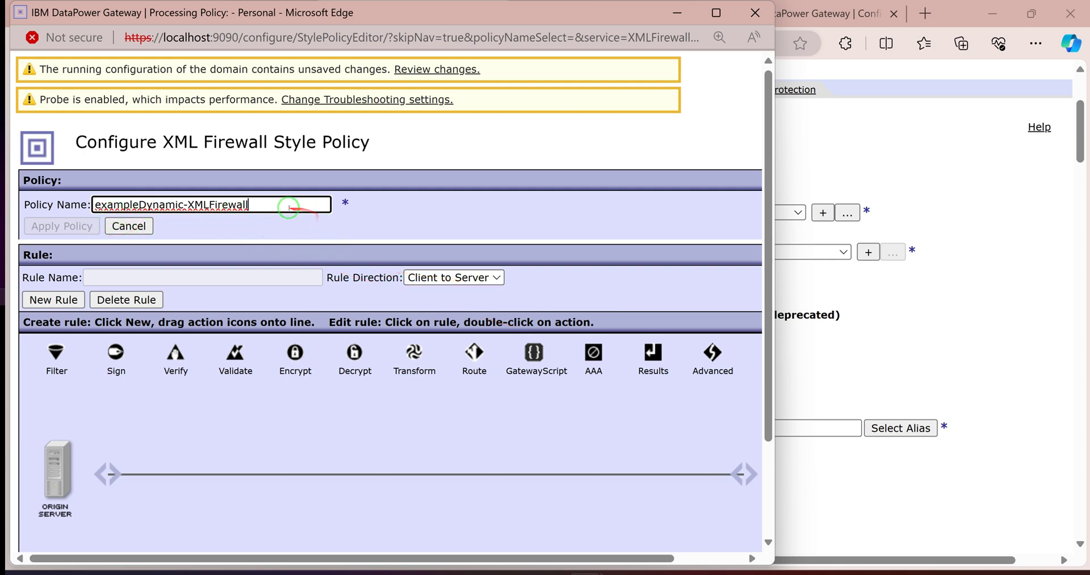
pyautogui.write('Policy')
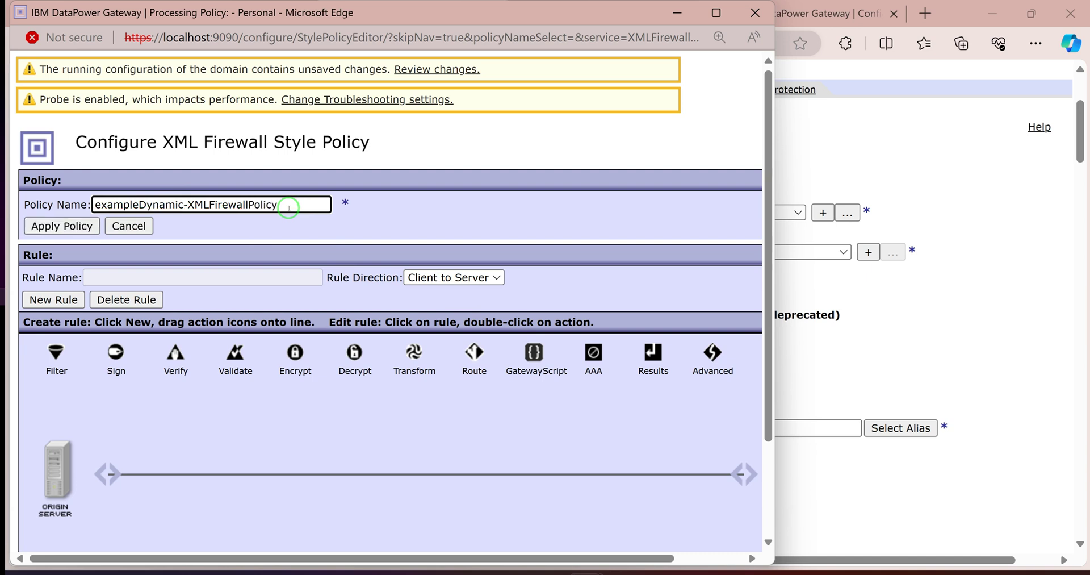
pyautogui.click(52, 301)
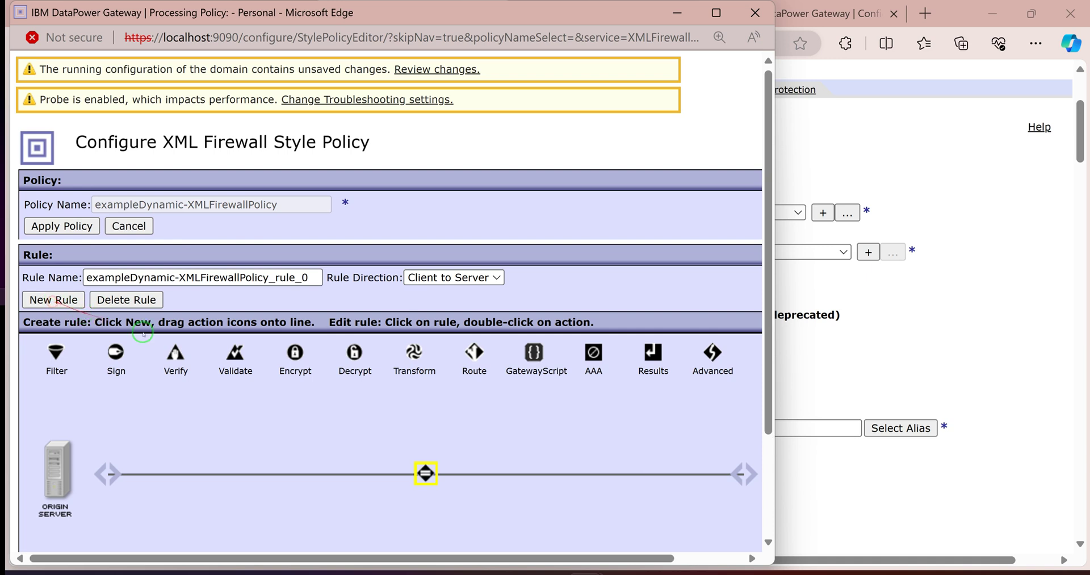
# Step: Create a new matching rule named dynamicRu for the rule's match action
pyautogui.doubleClick(427, 473)
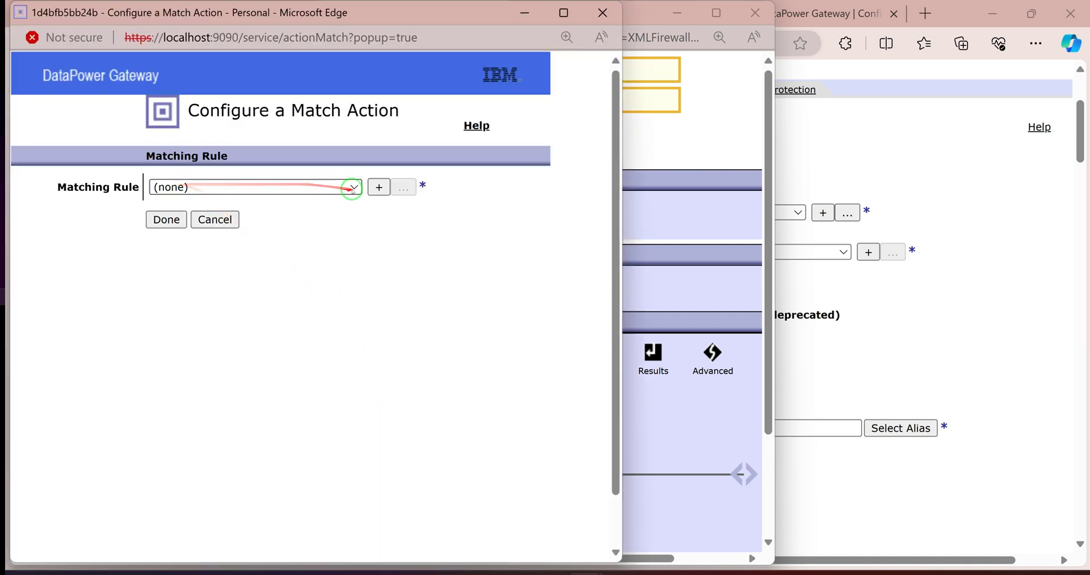
pyautogui.click(352, 191)
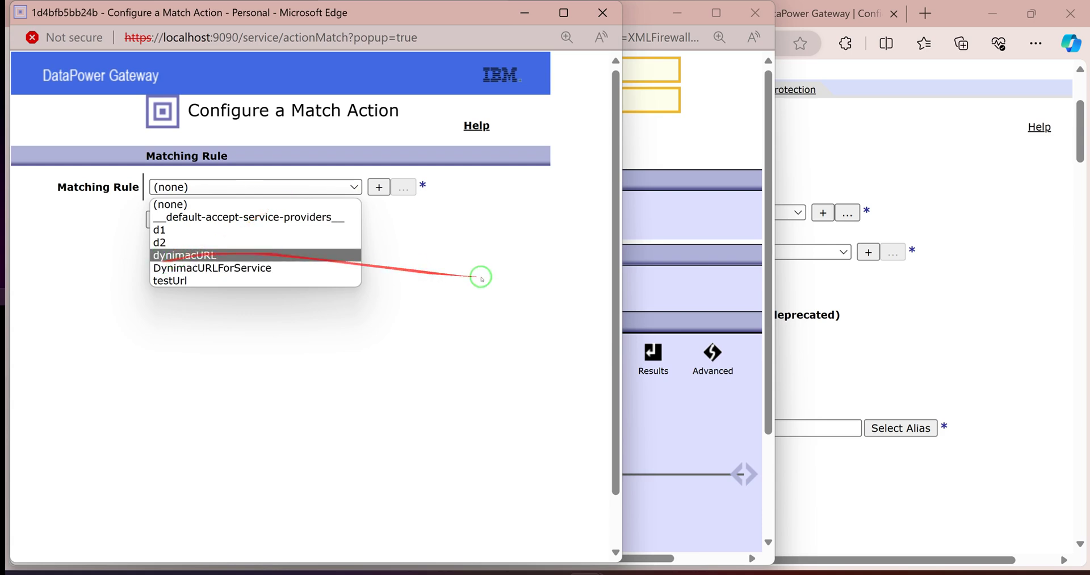
pyautogui.click(379, 187)
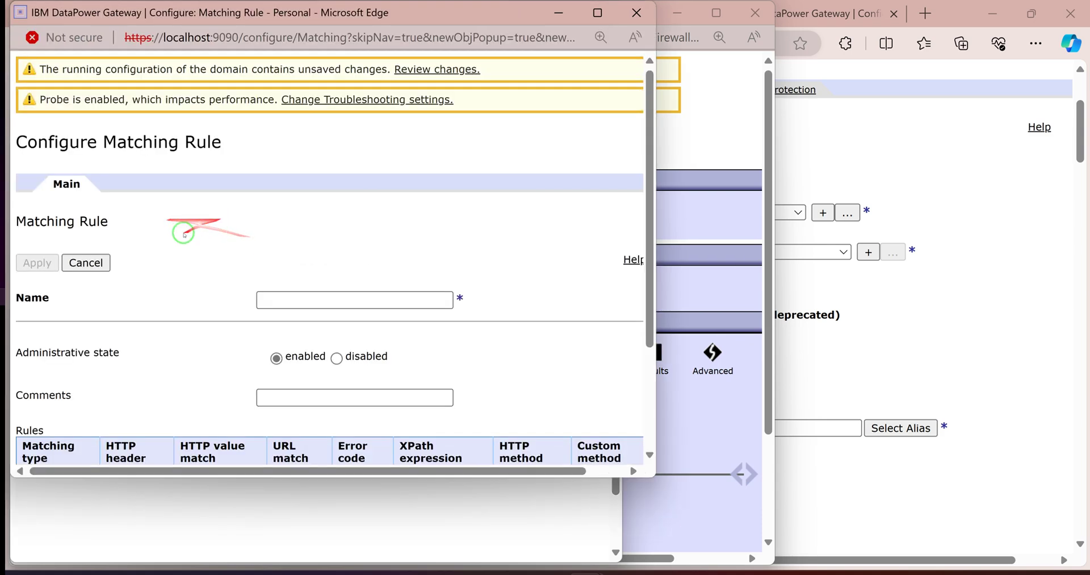
pyautogui.click(275, 301)
pyautogui.write('d')
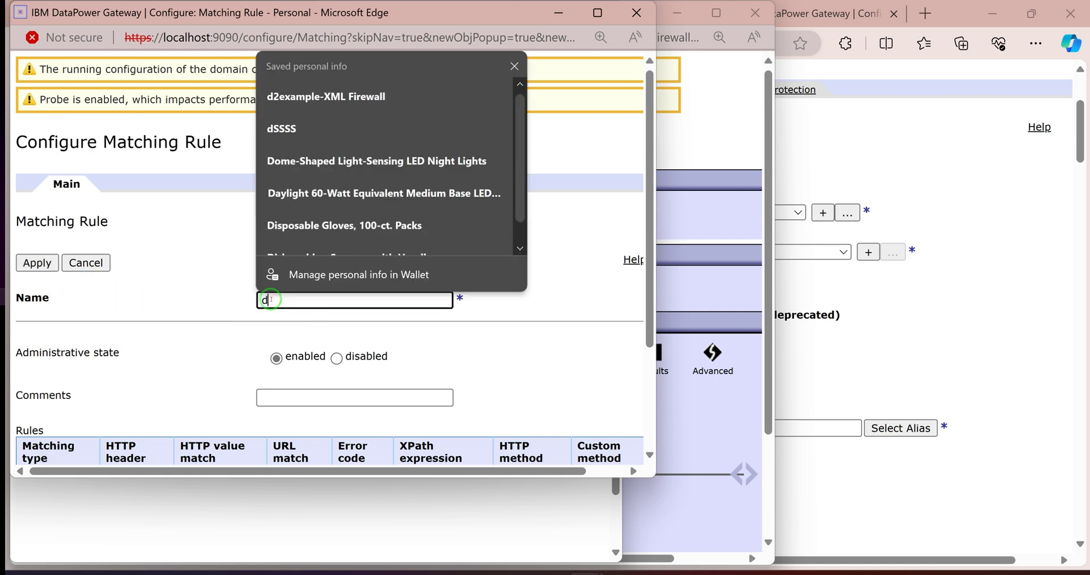
pyautogui.write('ynamicRu')
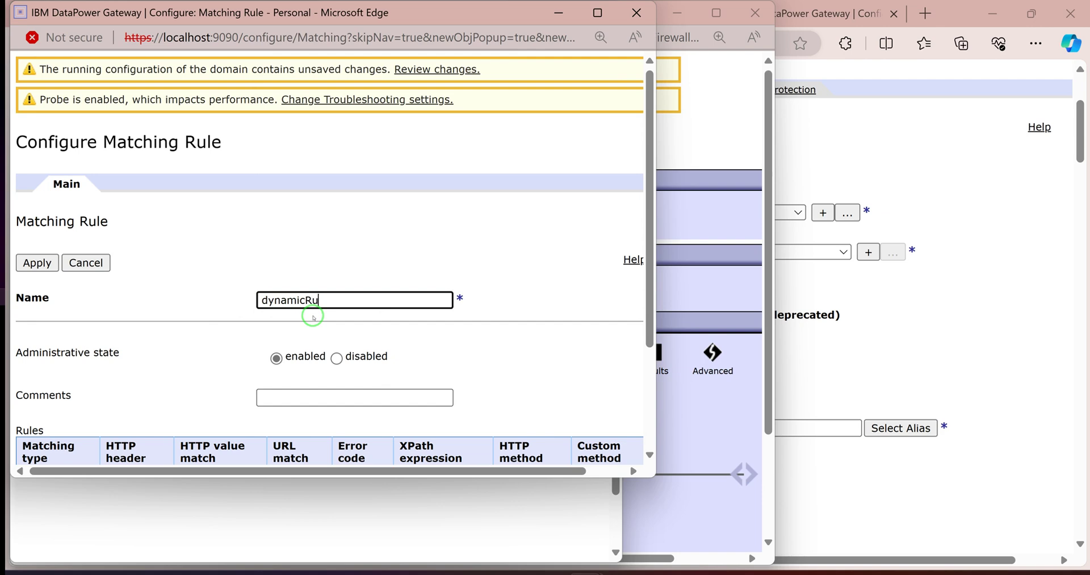
# Step: Add a URL match of /dynamic to the matching rule, then apply it and complete the match action
pyautogui.scroll(-3, 266, 326)
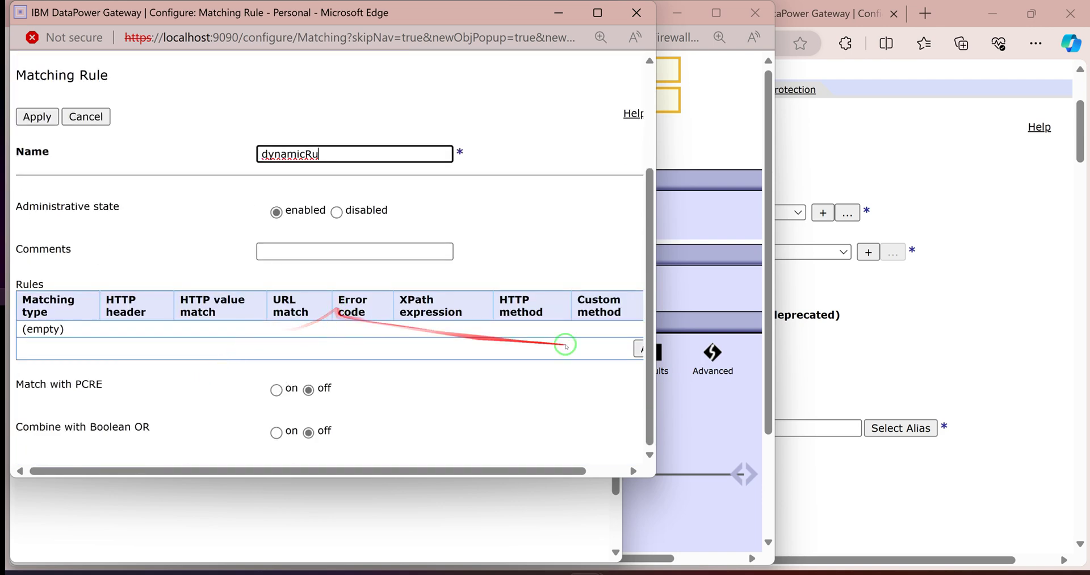
pyautogui.click(640, 347)
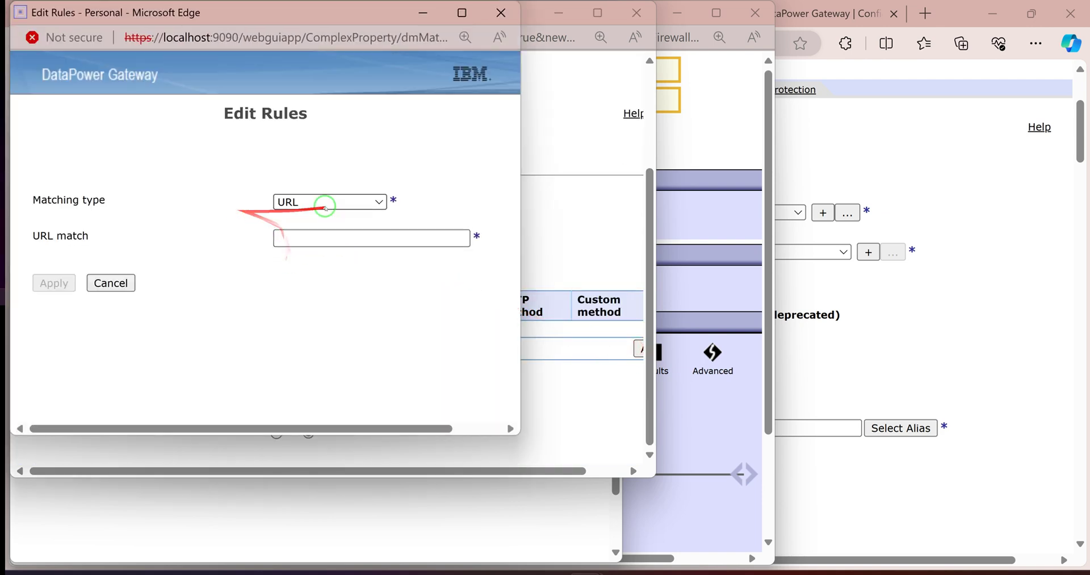
pyautogui.click(289, 235)
pyautogui.write('/')
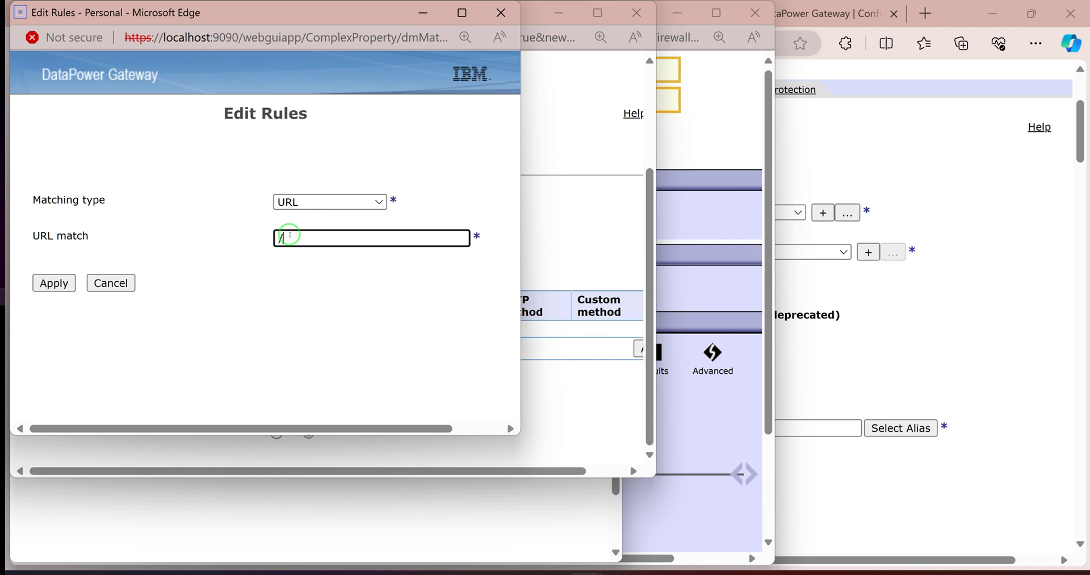
pyautogui.write('day')
pyautogui.press('BackSpace')
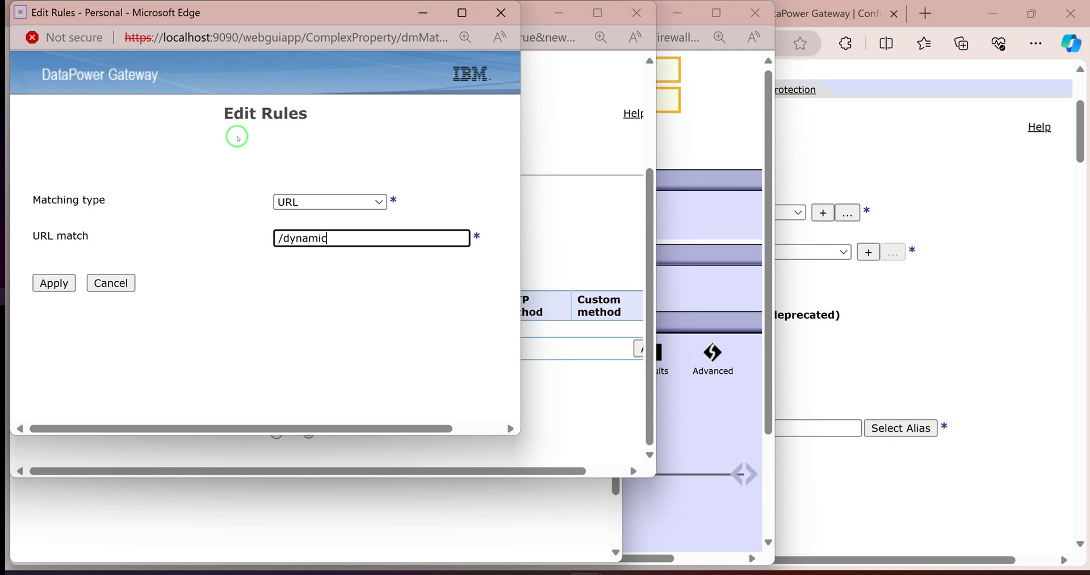
pyautogui.click(53, 282)
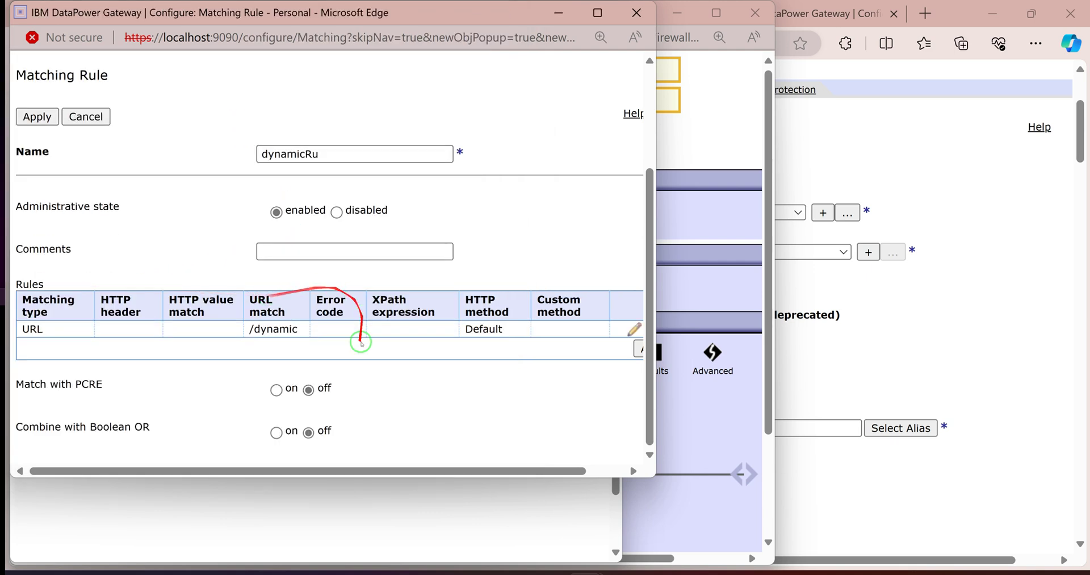
pyautogui.moveTo(247, 330); pyautogui.dragTo(307, 330)
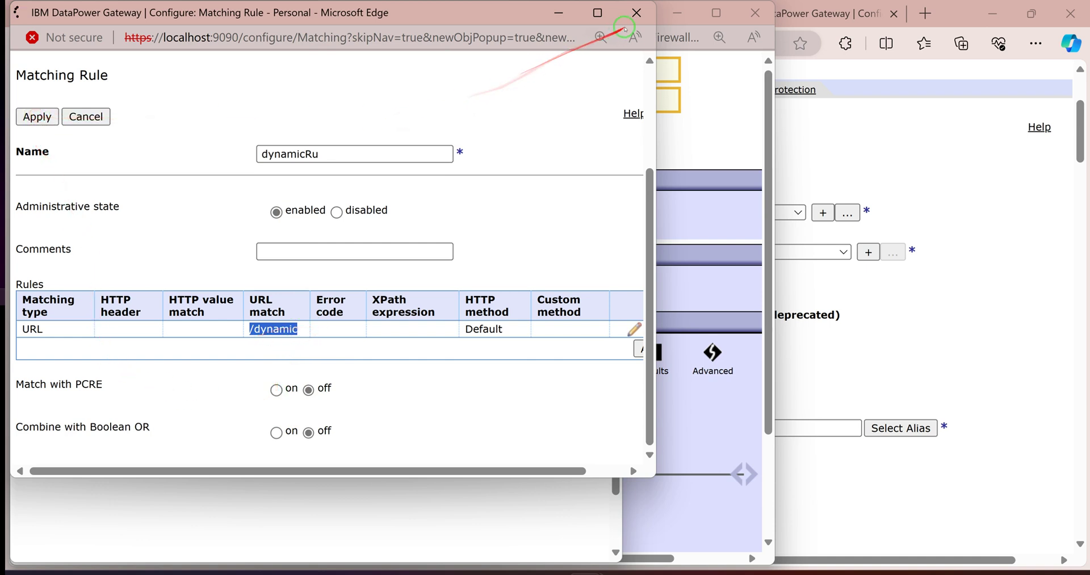
pyautogui.click(37, 117)
pyautogui.click(165, 217)
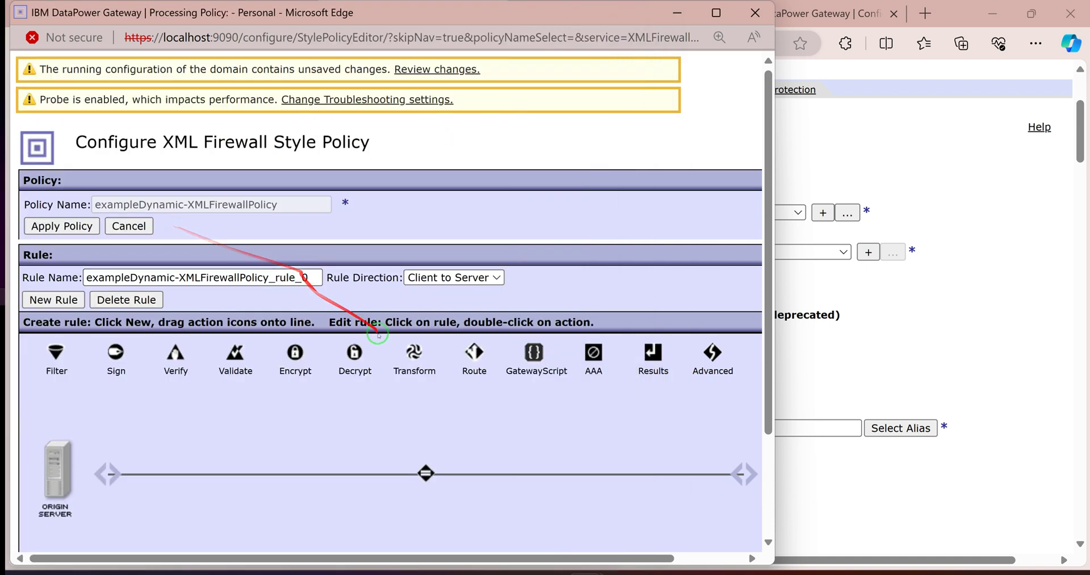
# Step: Add a Route action after the match action and set its selection method to Use XPath to Select Destination
pyautogui.scroll(-2, 413, 385)
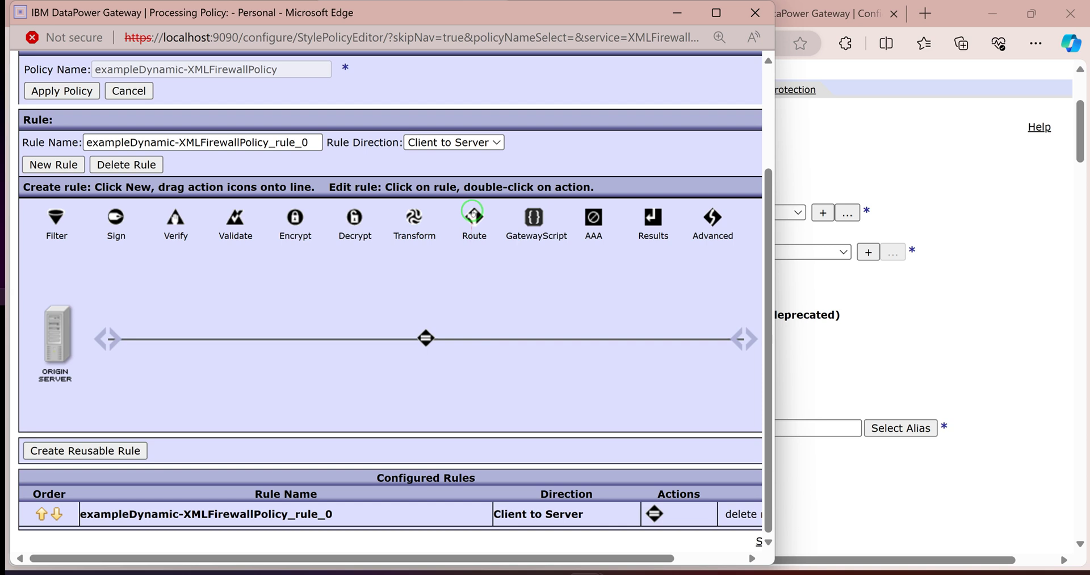
pyautogui.moveTo(475, 217); pyautogui.dragTo(520, 339)
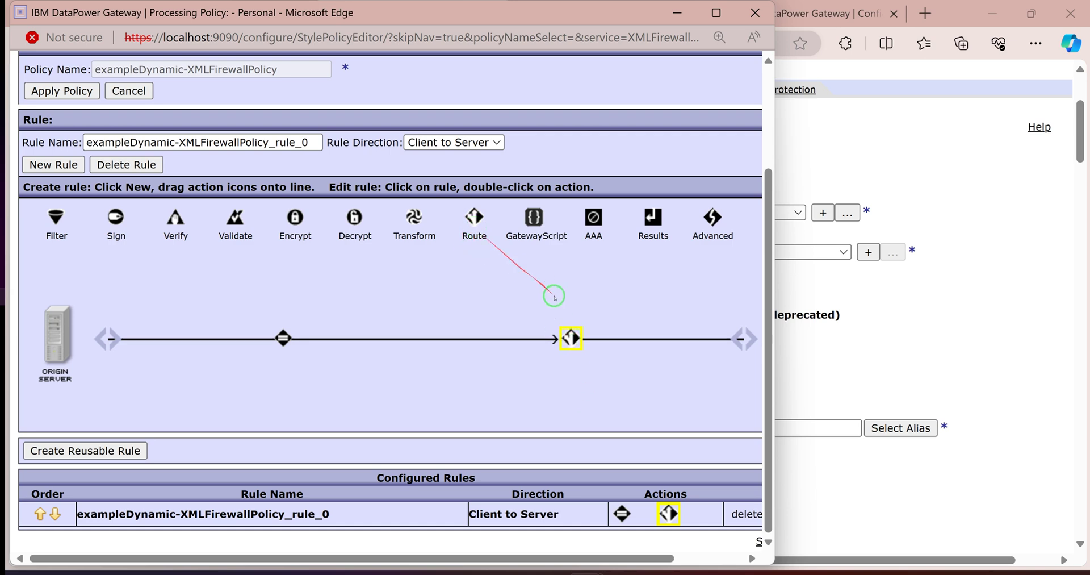
pyautogui.doubleClick(571, 337)
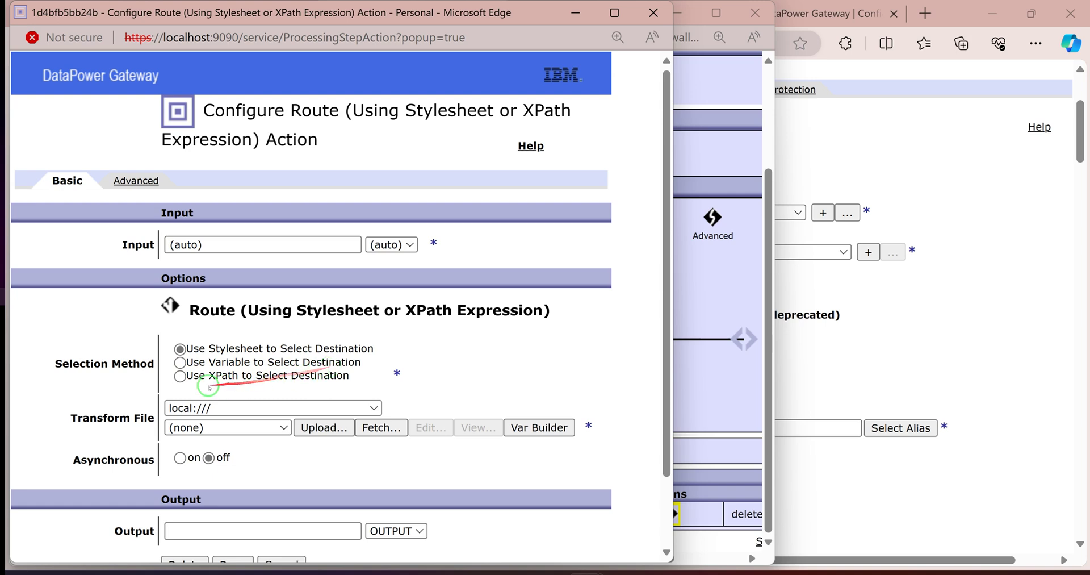
pyautogui.click(180, 375)
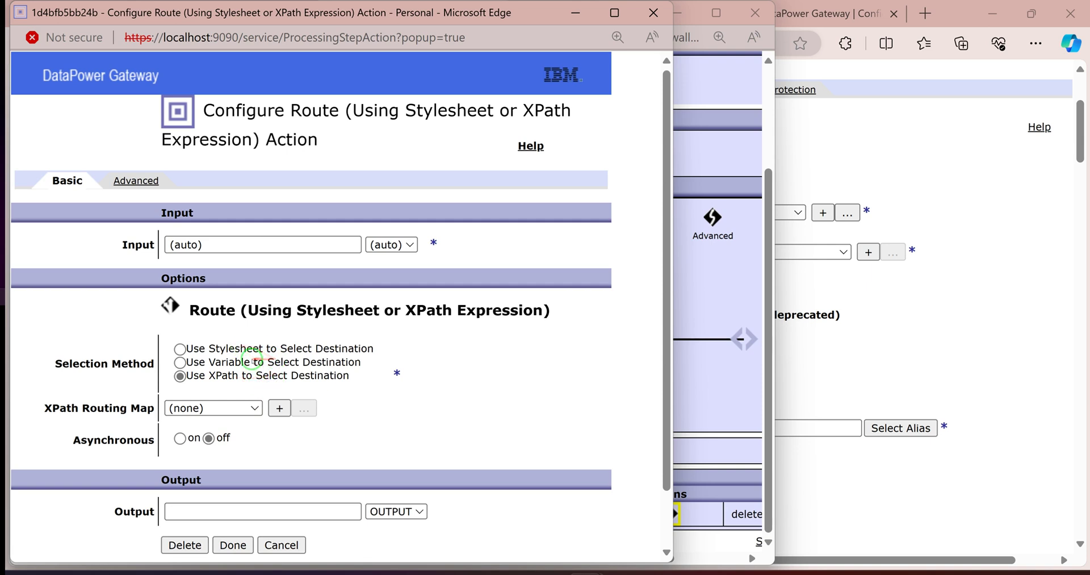
pyautogui.scroll(-1, 255, 437)
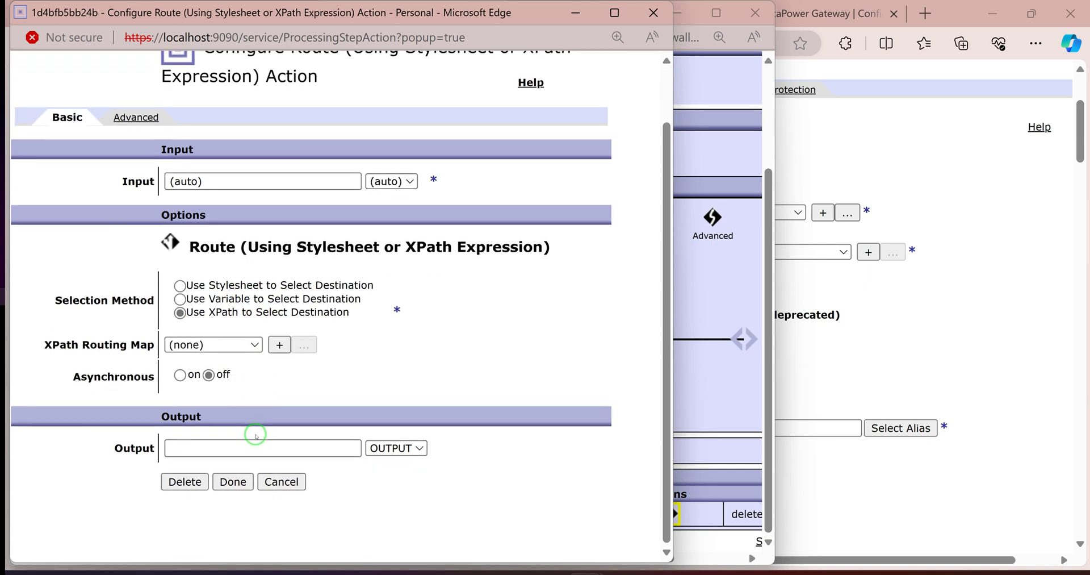
# Step: Create a new XPath routing map named dynamicRoutMaping for the Route action
pyautogui.click(250, 345)
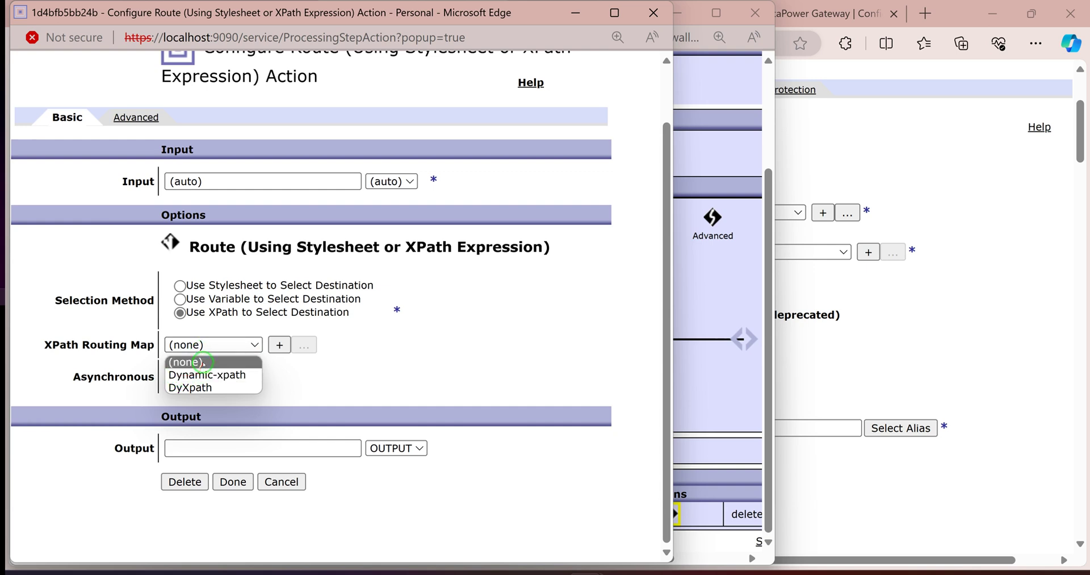
pyautogui.click(276, 377)
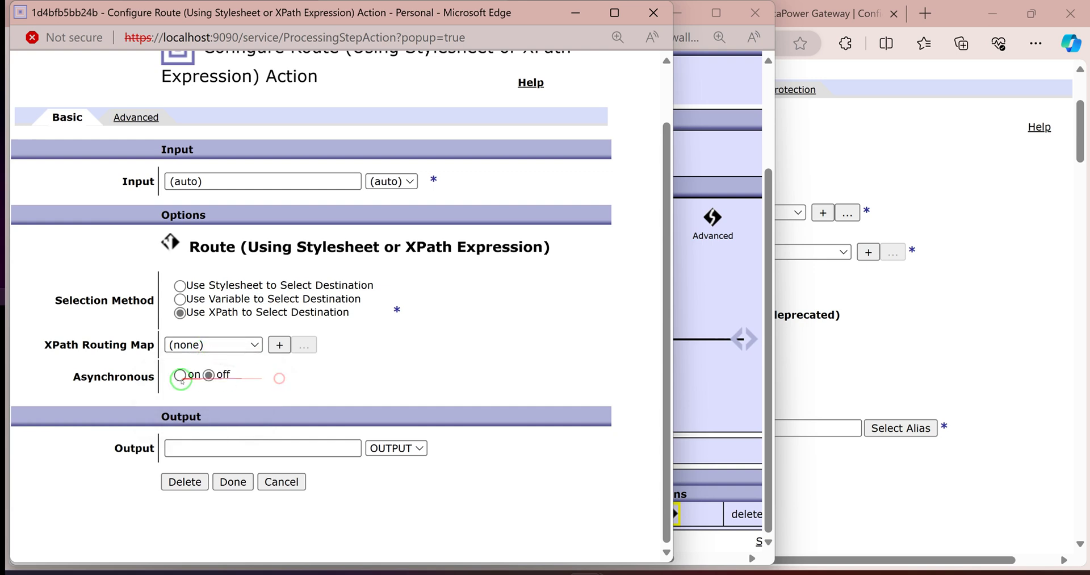
pyautogui.click(280, 345)
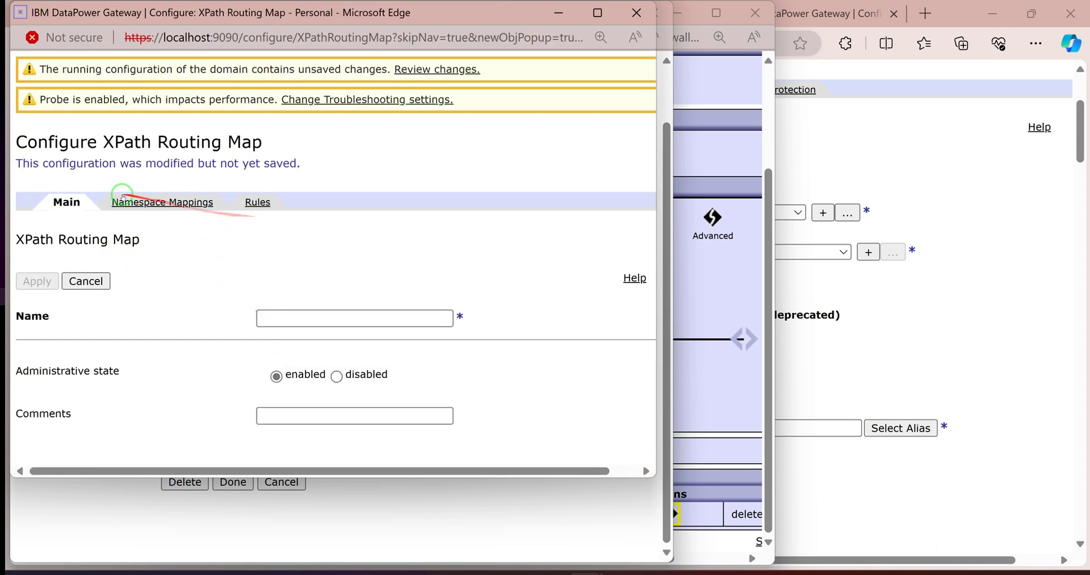
pyautogui.click(268, 314)
pyautogui.write('dynamicRoutMaping')
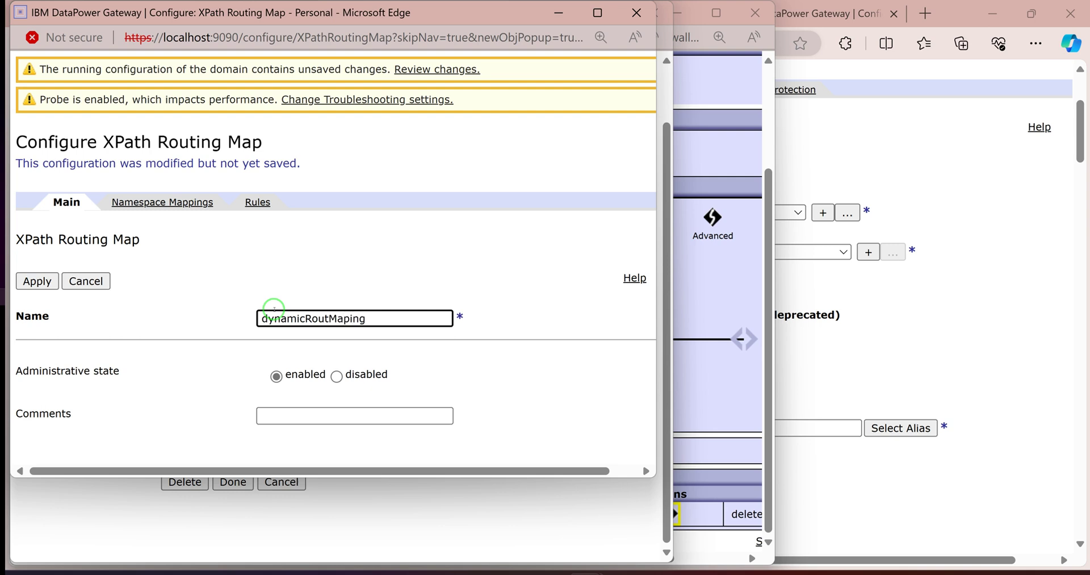
pyautogui.click(274, 311)
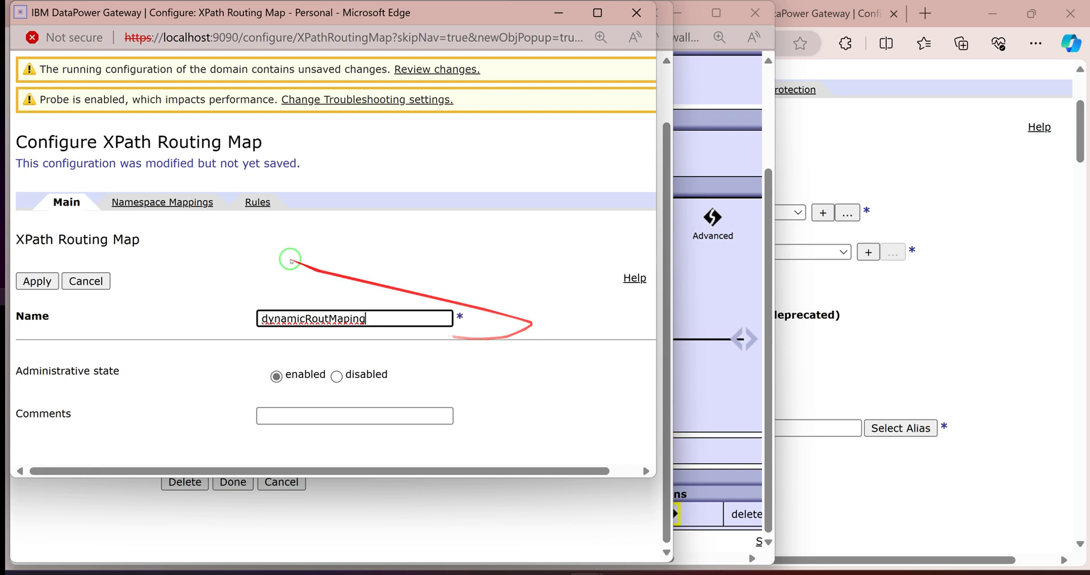
# Step: Start a new rule in the rules list of the dynamicRoutMaping routing map
pyautogui.click(146, 203)
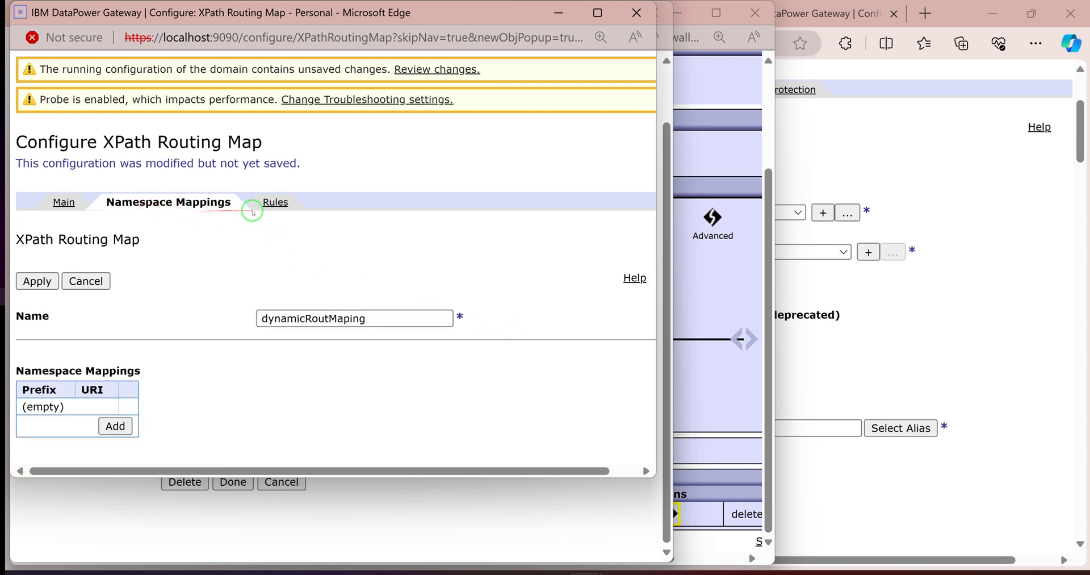
pyautogui.click(276, 202)
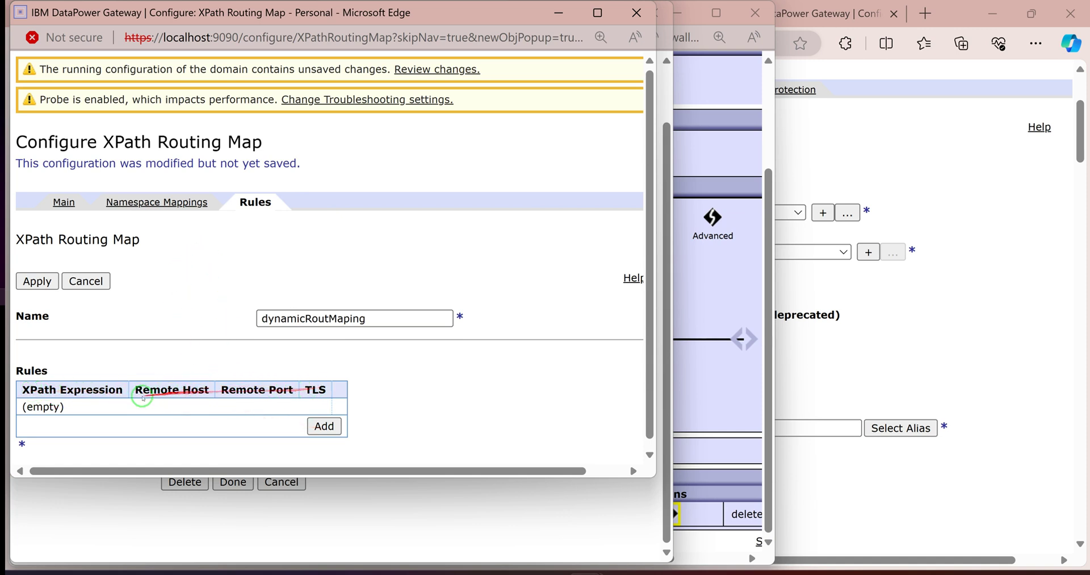
pyautogui.doubleClick(306, 391)
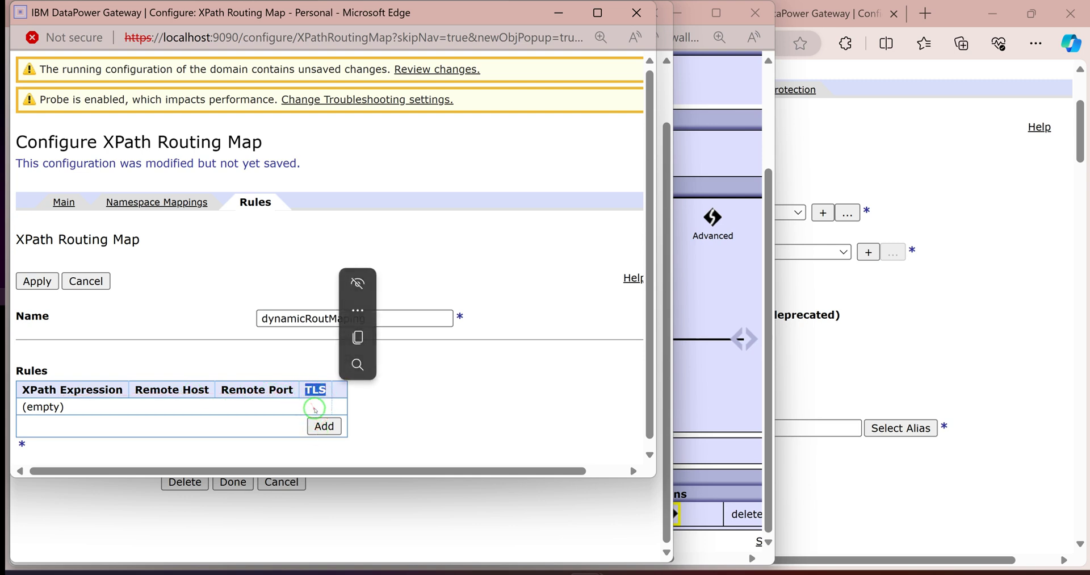
pyautogui.click(325, 427)
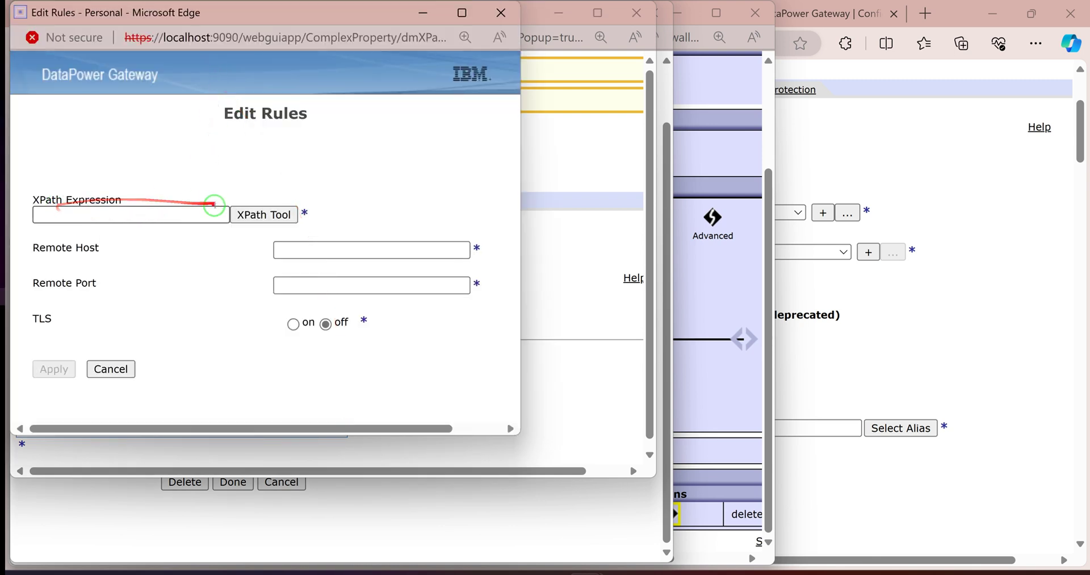
# Step: Open the XPath builder for the rule's expression and load the sample document cdcatalog.xml from local:///
pyautogui.click(99, 213)
pyautogui.write('/')
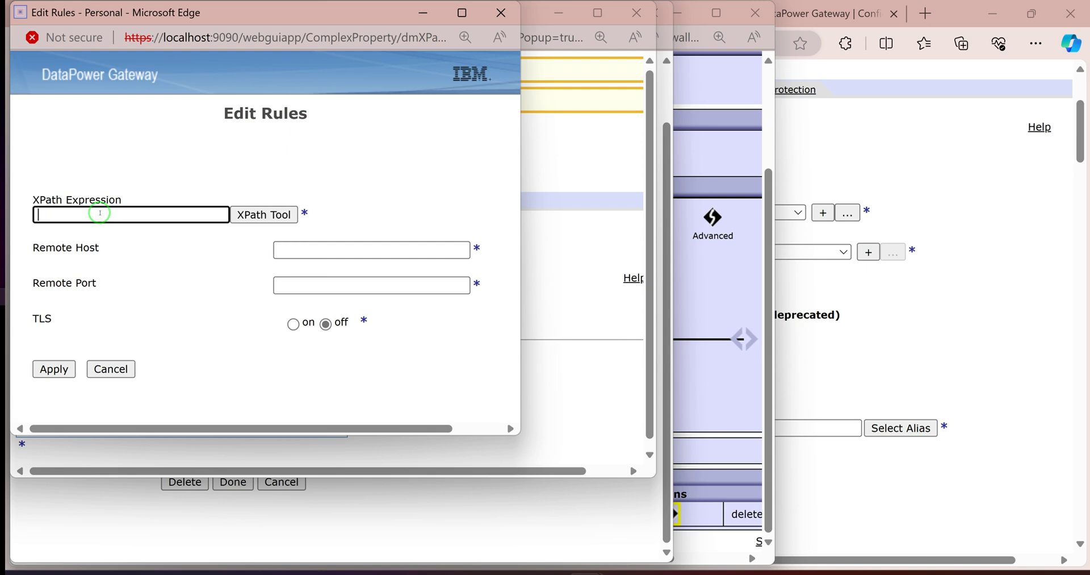
pyautogui.click(264, 214)
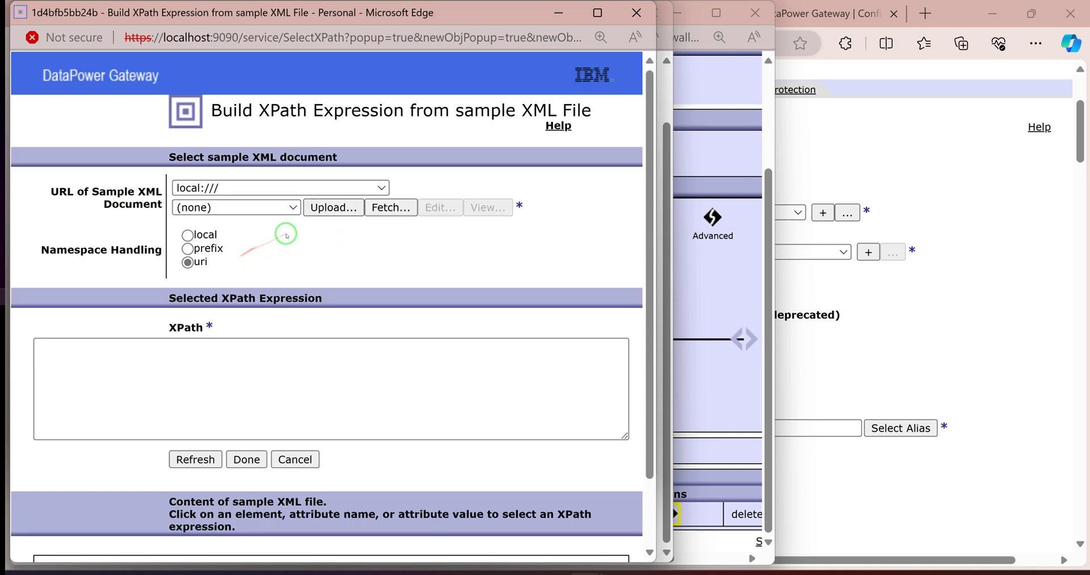
pyautogui.click(285, 208)
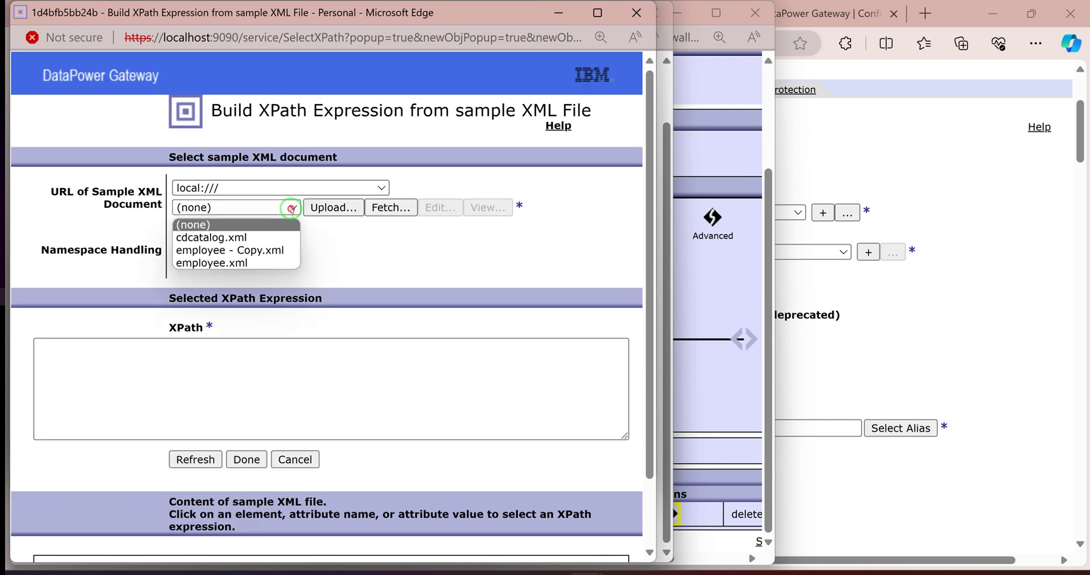
pyautogui.click(213, 237)
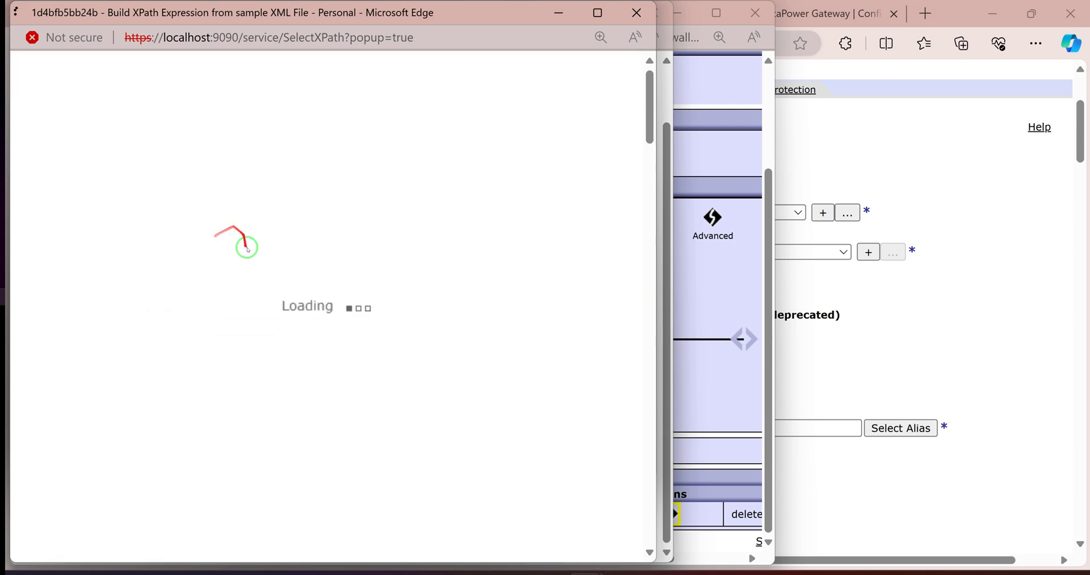
# Step: Pick the first cd's title element in the sample content to generate the expression /catalog/cd/title
pyautogui.scroll(5, 244, 369)
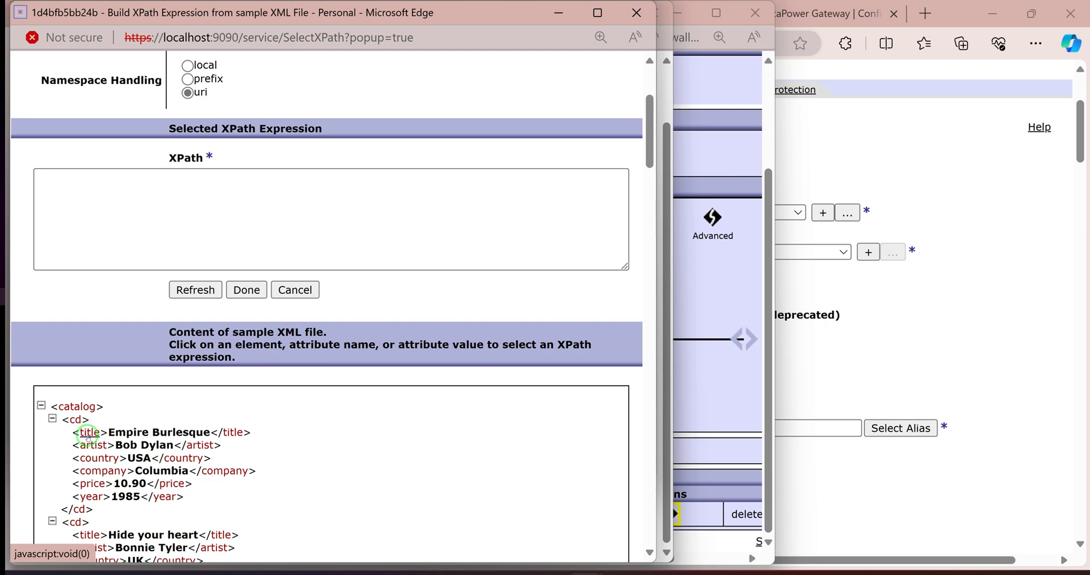
pyautogui.scroll(3, 138, 266)
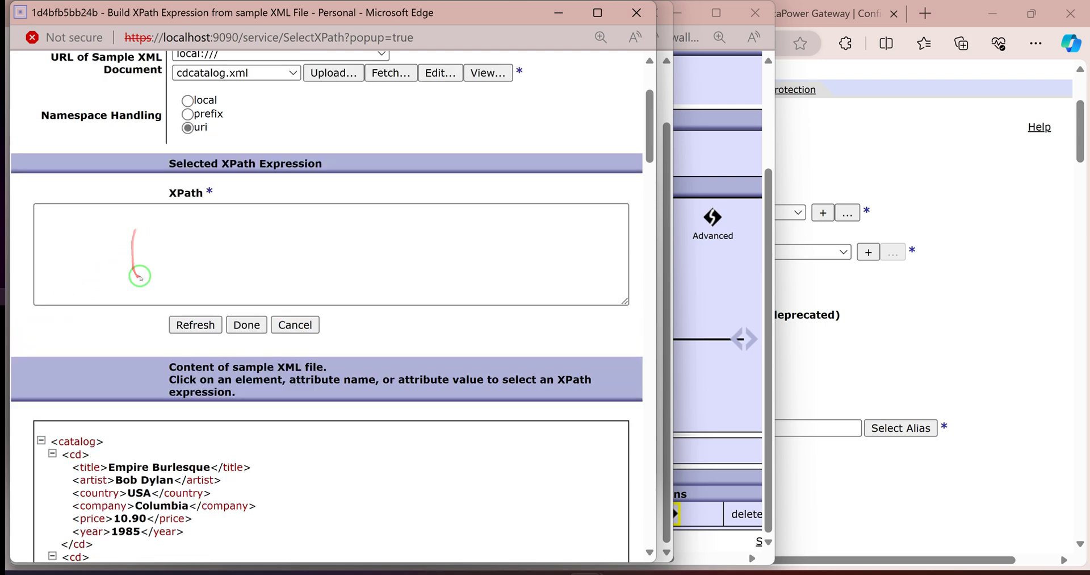
pyautogui.scroll(-6, 155, 348)
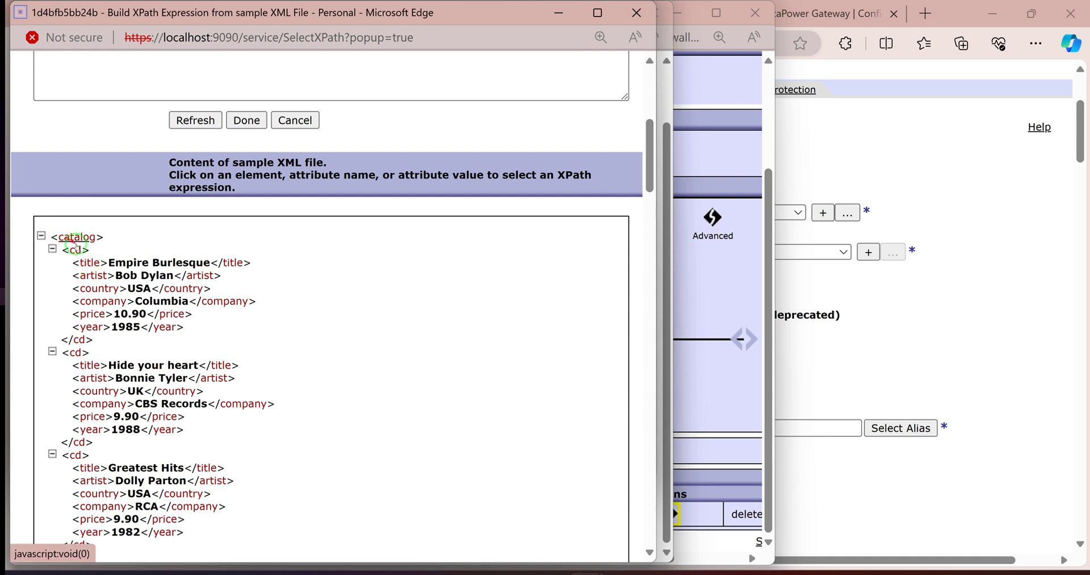
pyautogui.click(87, 263)
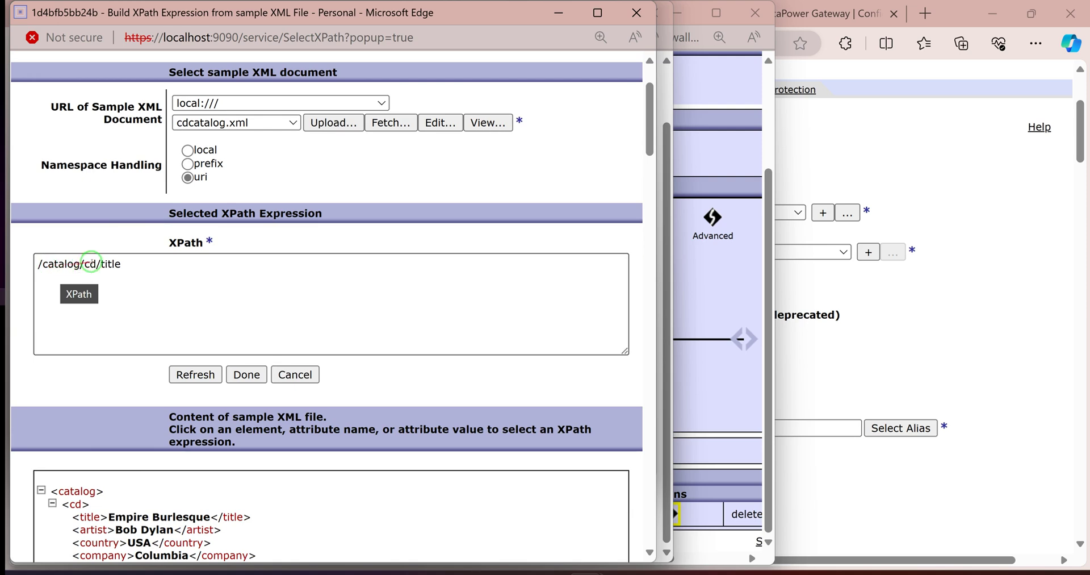
pyautogui.click(119, 263)
pyautogui.moveTo(125, 262); pyautogui.dragTo(103, 264)
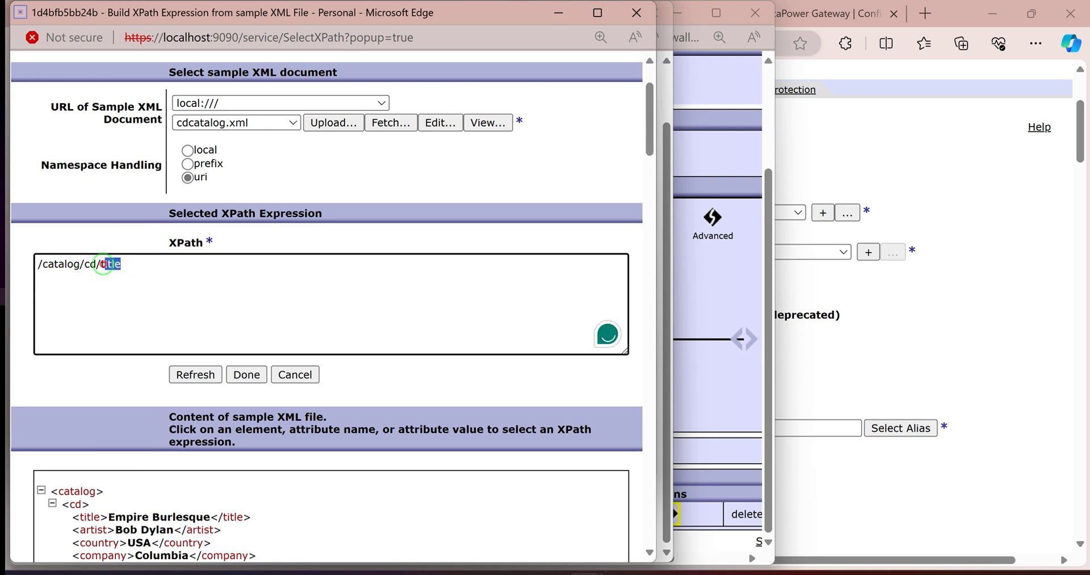
pyautogui.scroll(-2, 110, 438)
pyautogui.scroll(3, 198, 267)
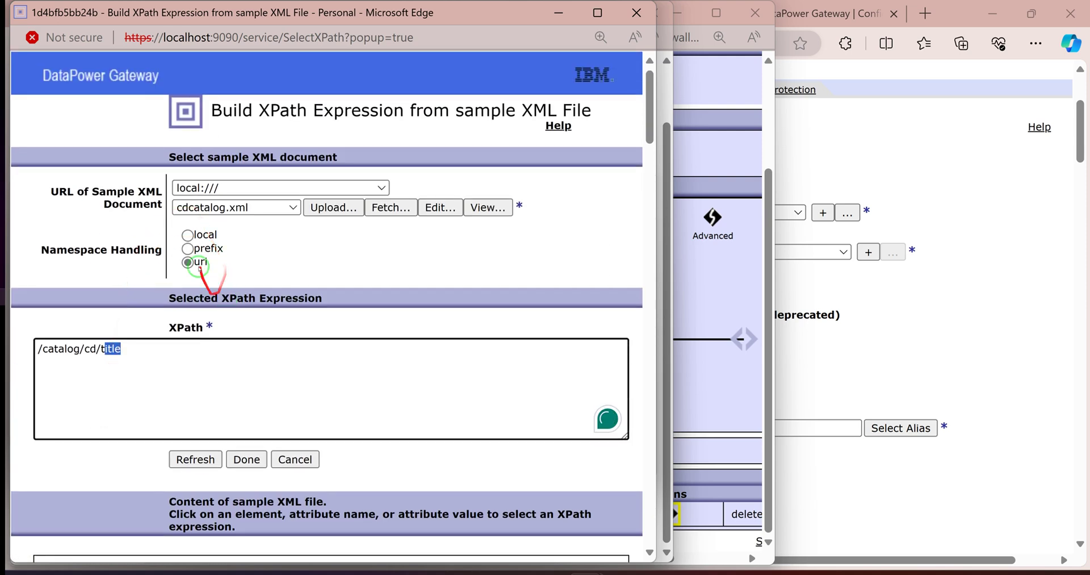
pyautogui.scroll(-3, 302, 355)
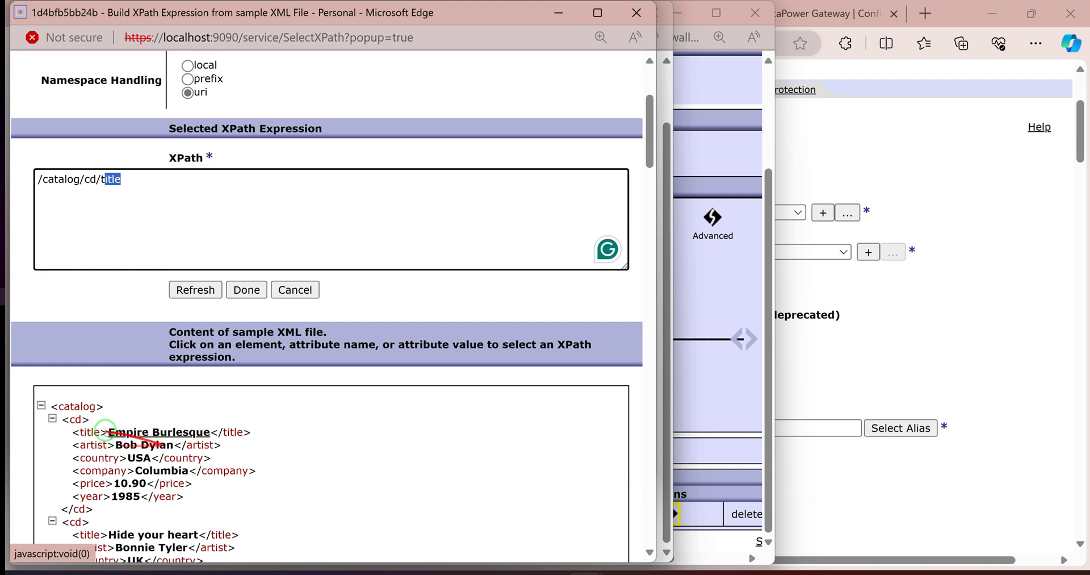
# Step: Pick the title value Empire Burlesque to generate an XPath expression matching that value, and examine its parts
pyautogui.click(149, 432)
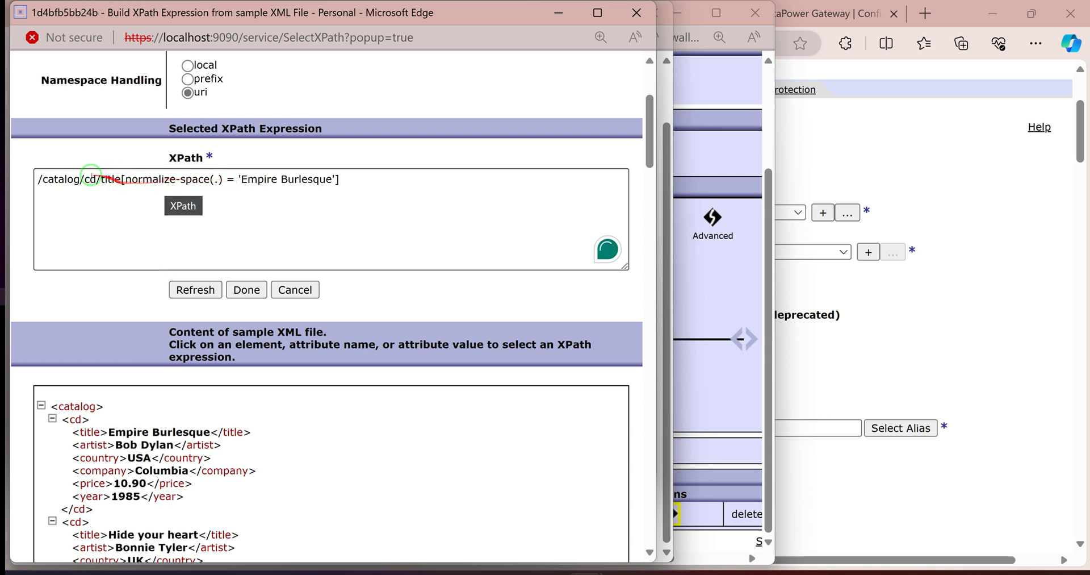
pyautogui.moveTo(38, 179); pyautogui.dragTo(43, 178)
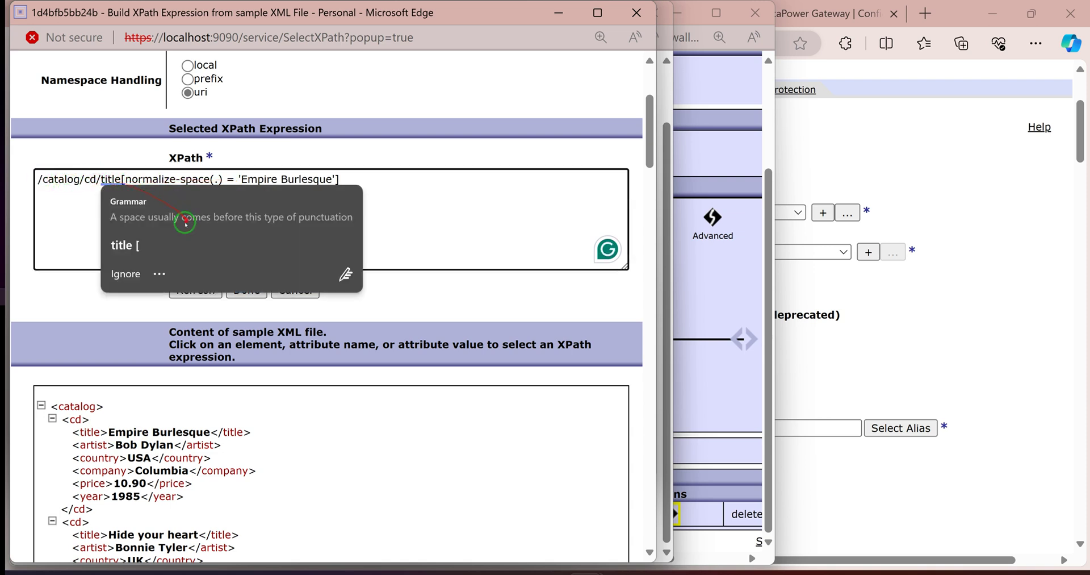
pyautogui.doubleClick(144, 180)
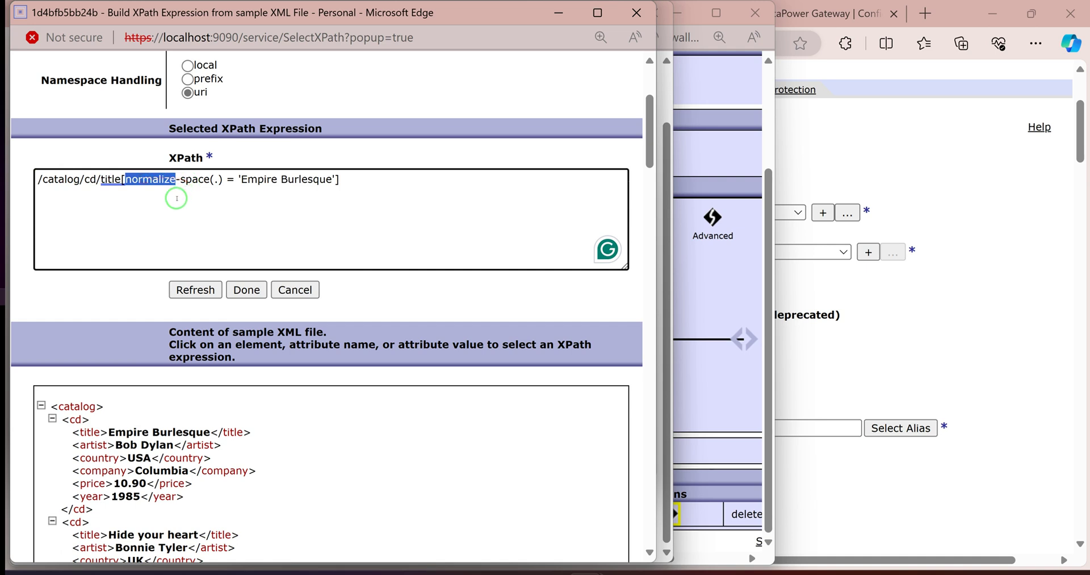
pyautogui.doubleClick(215, 179)
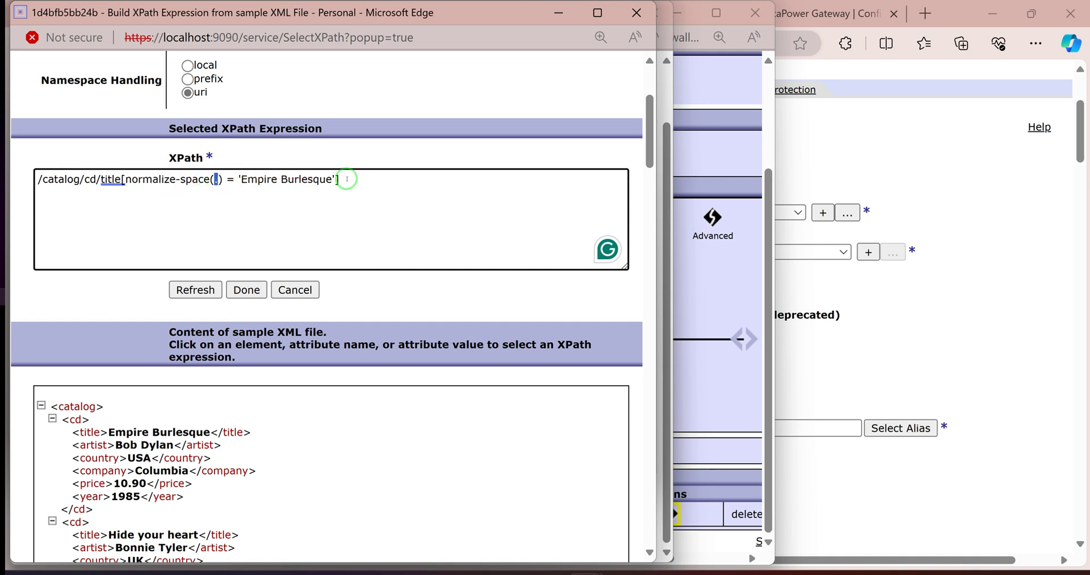
pyautogui.moveTo(335, 179); pyautogui.dragTo(238, 178)
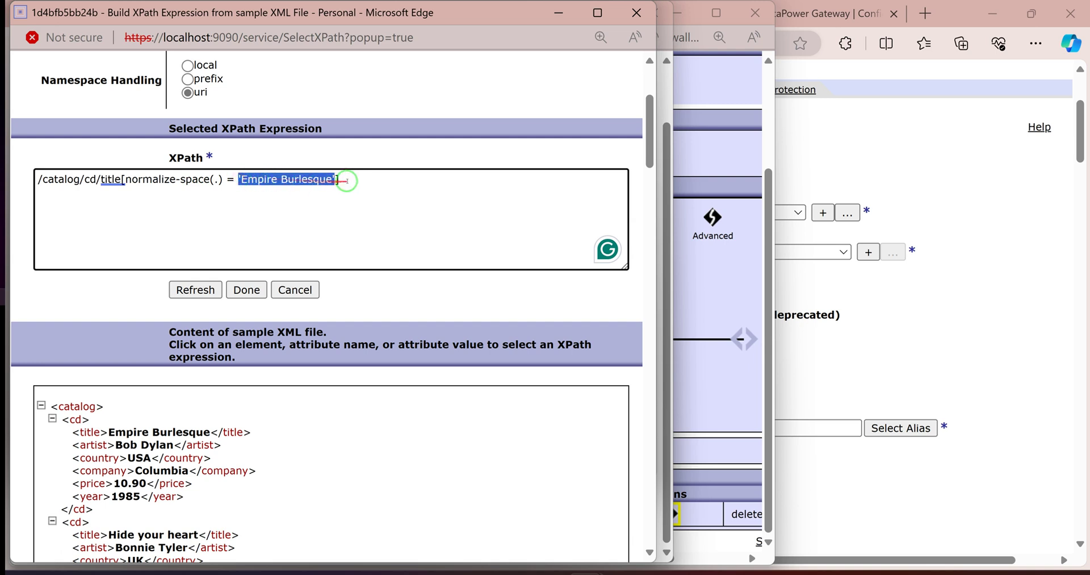
pyautogui.moveTo(346, 180); pyautogui.dragTo(319, 181)
pyautogui.click(264, 196)
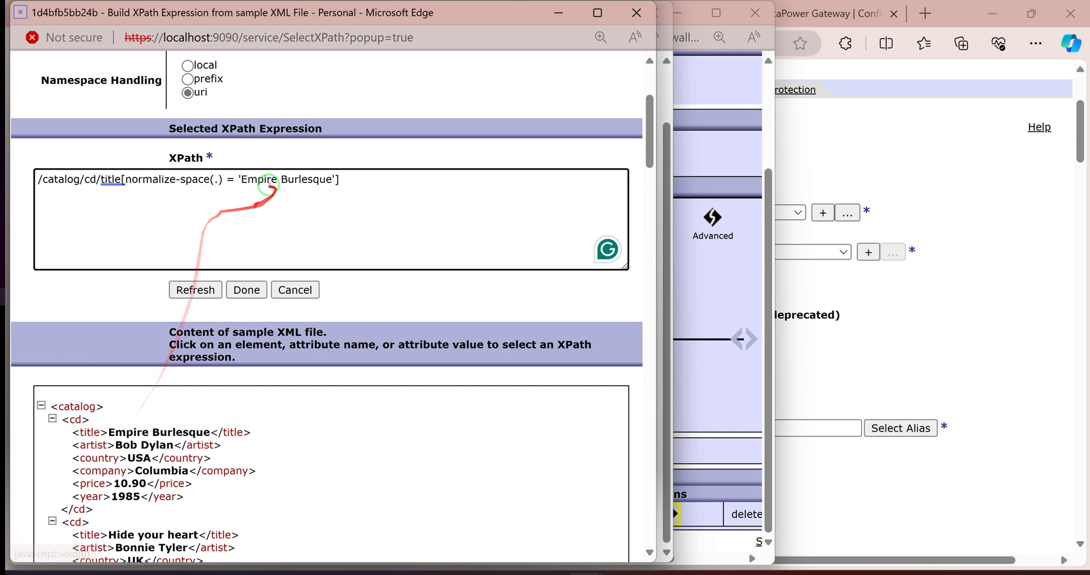
pyautogui.moveTo(238, 180); pyautogui.dragTo(323, 181)
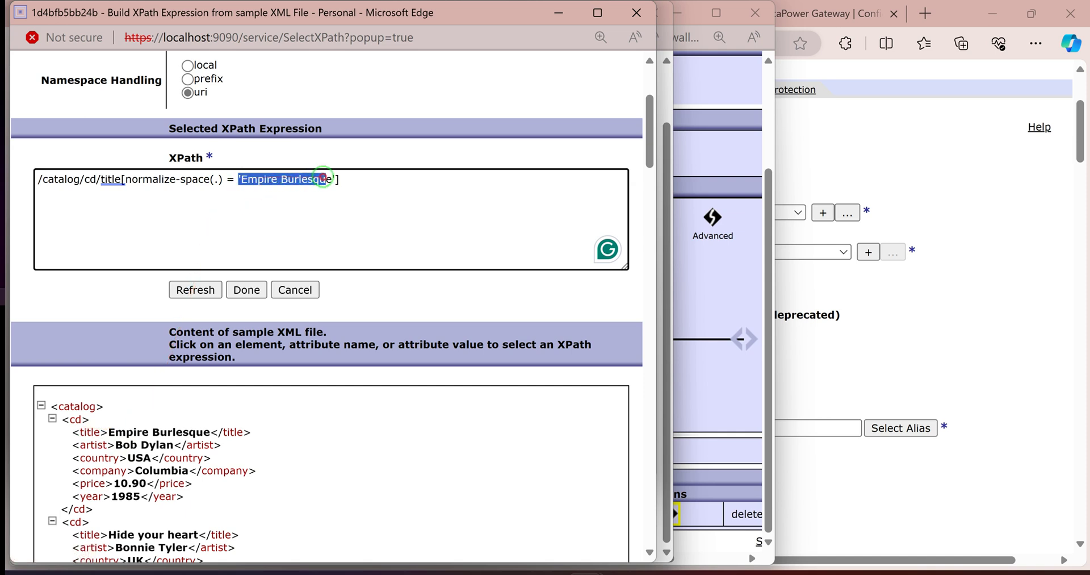
# Step: Shorten the XPath's compared value to 'Empire', accept the expression, and check its end in the rule
pyautogui.click(291, 229)
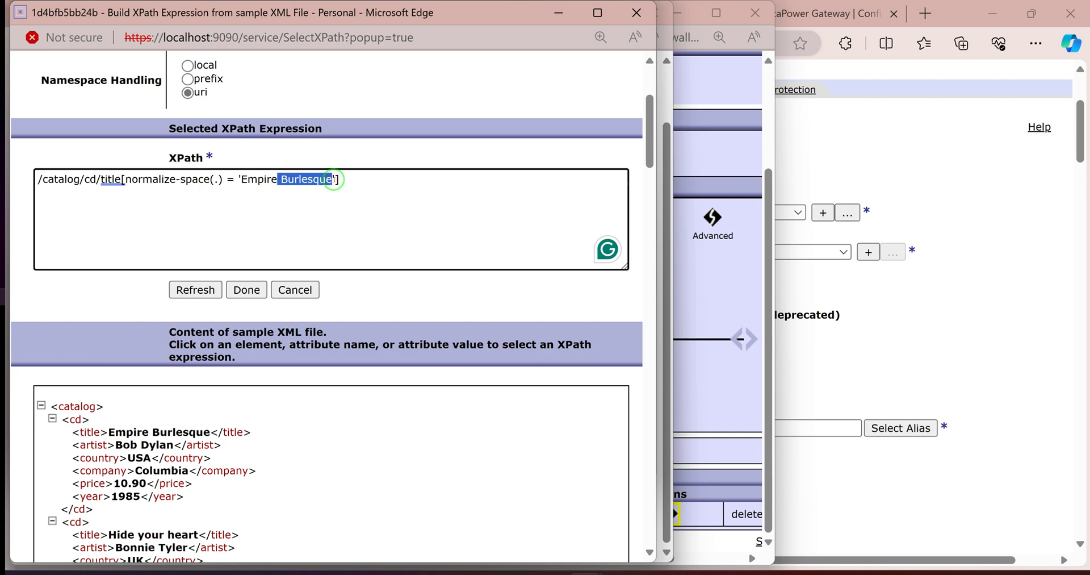
pyautogui.press('BackSpace')
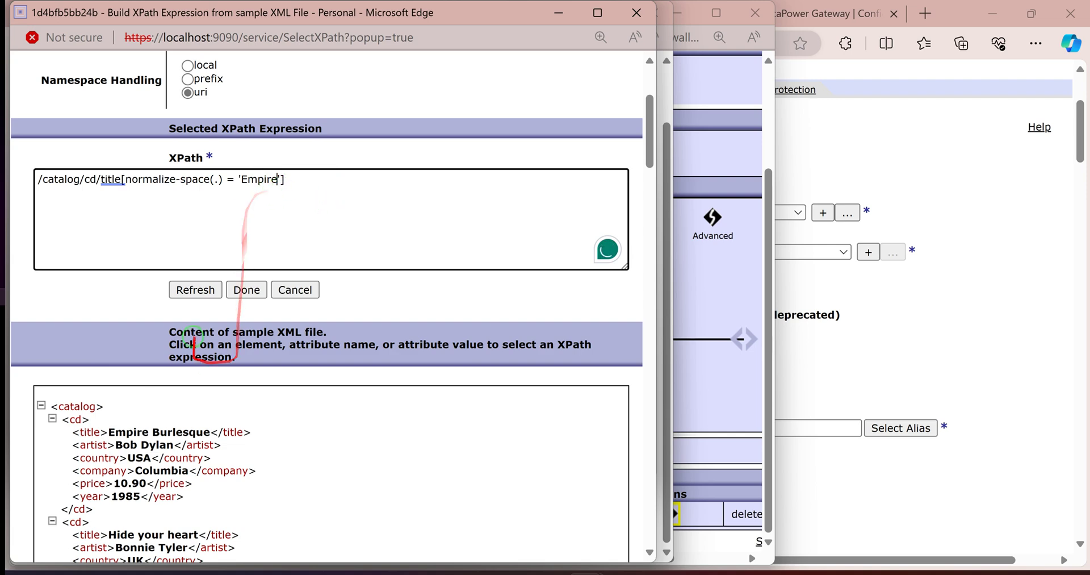
pyautogui.scroll(2, 250, 341)
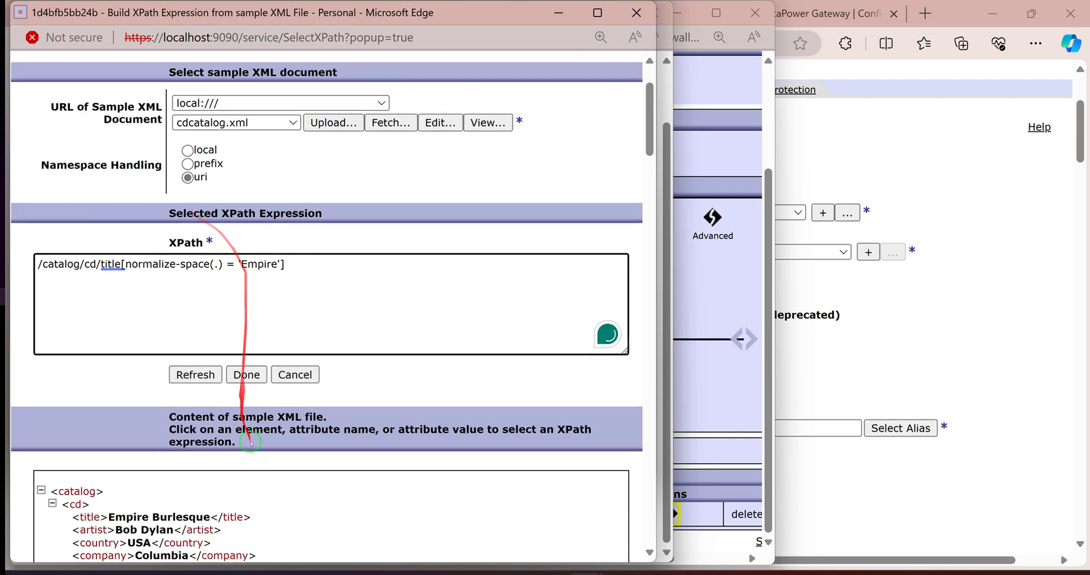
pyautogui.click(246, 375)
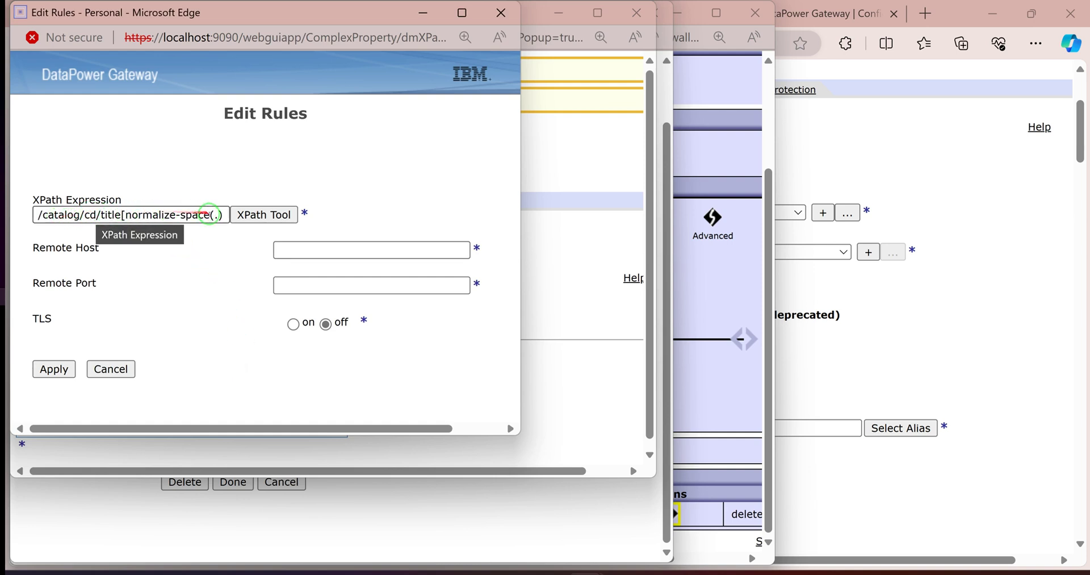
pyautogui.moveTo(208, 214); pyautogui.dragTo(248, 214)
pyautogui.click(199, 214)
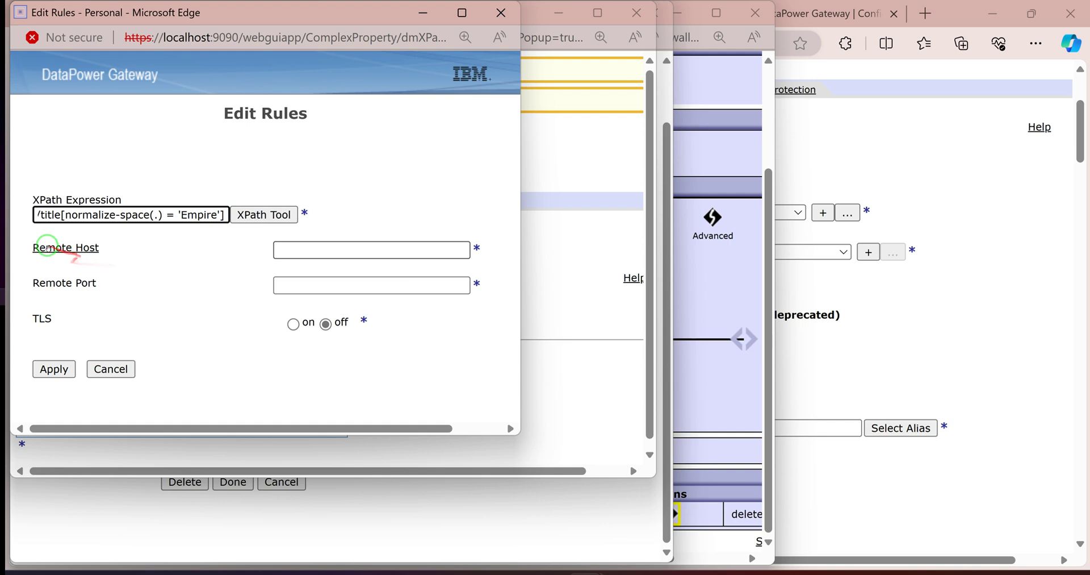
# Step: Set the rule's remote host to 172.17.0.2 and its remote port to 2049
pyautogui.click(309, 252)
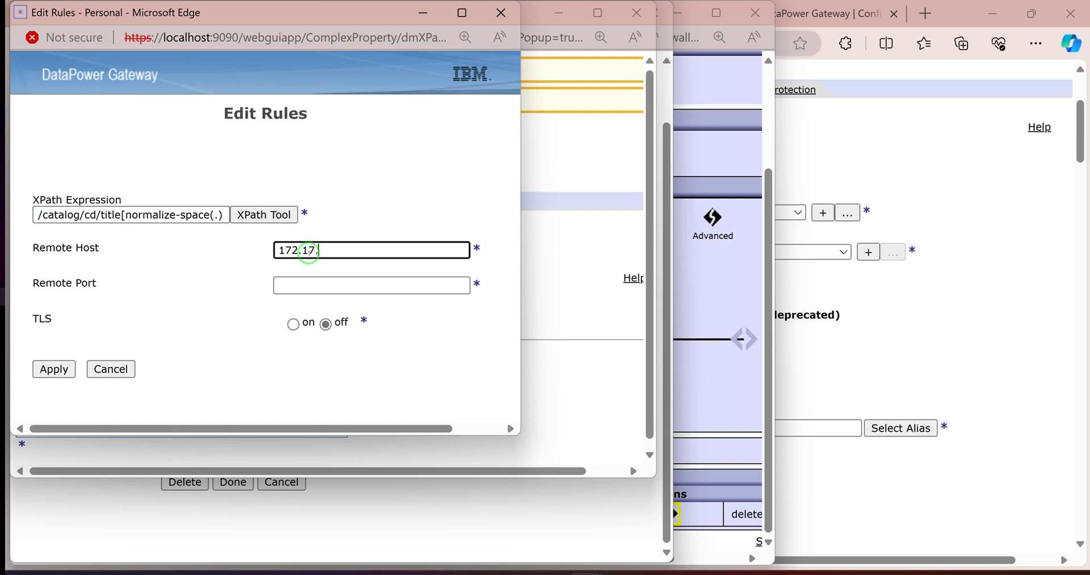
pyautogui.moveTo(337, 250); pyautogui.dragTo(301, 280)
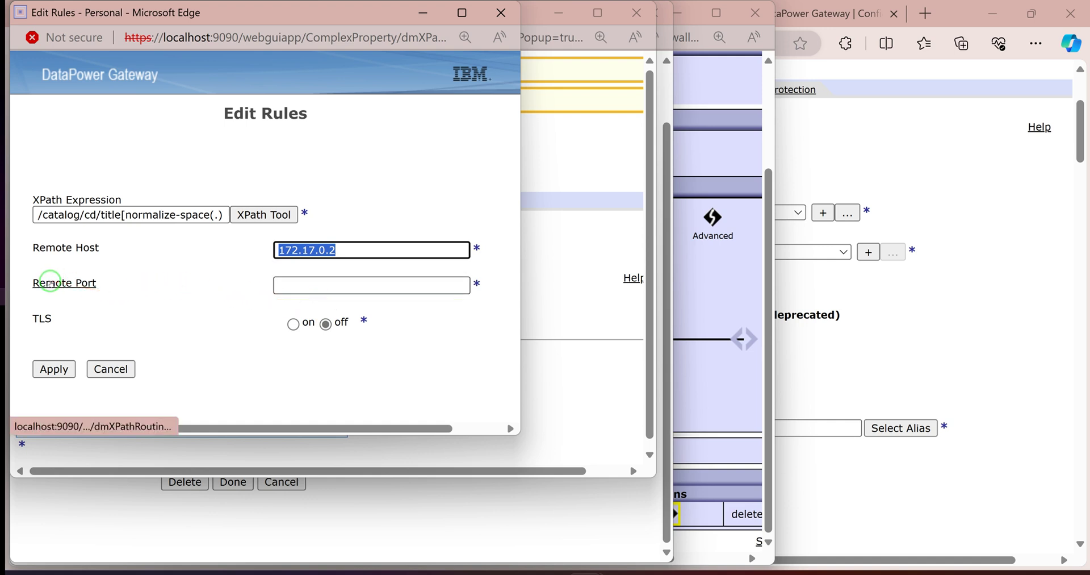
pyautogui.click(300, 286)
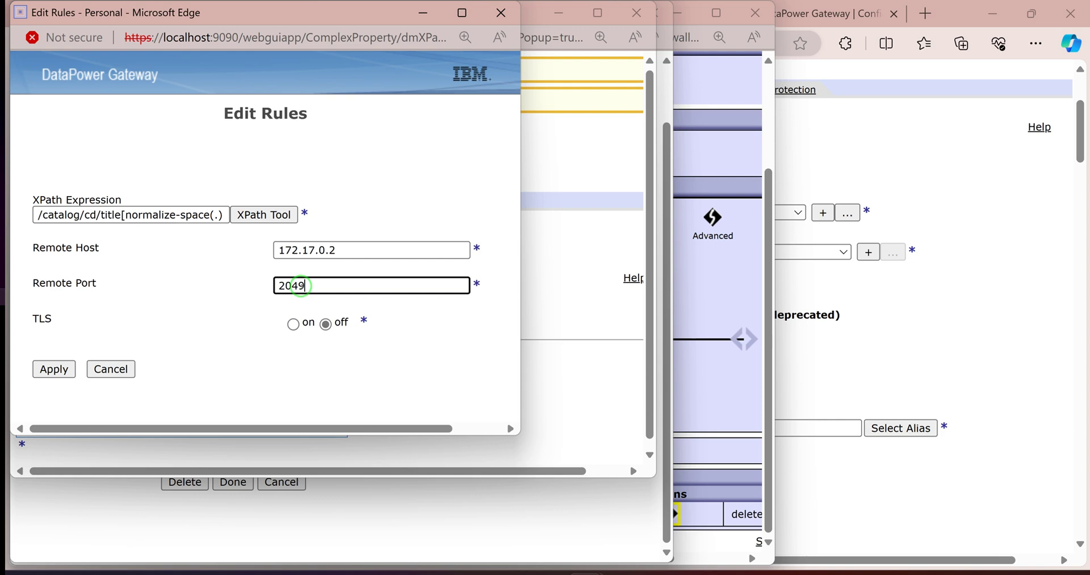
# Step: Check the front-end port number of ServiceOne-XML_Firewall, then return to the exampleDynamic-XMLFirewall configuration
pyautogui.click(900, 175)
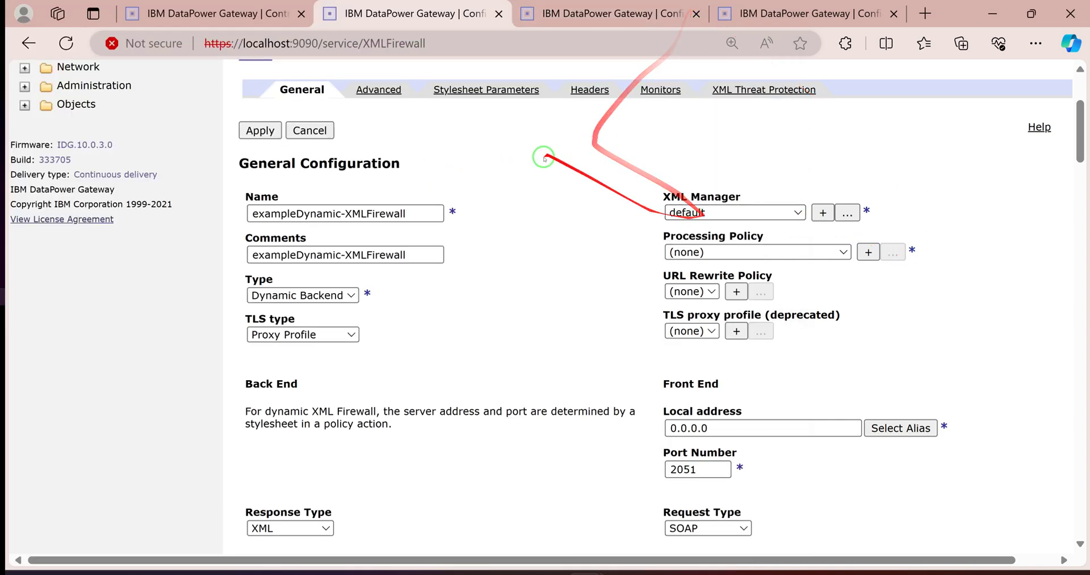
pyautogui.scroll(-5, 657, 280)
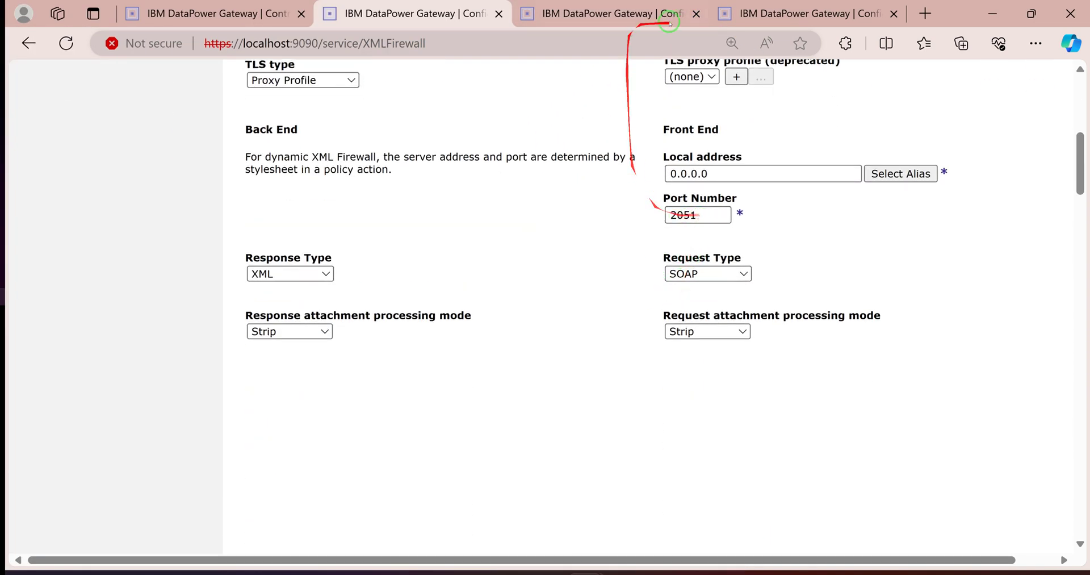
pyautogui.click(670, 22)
pyautogui.scroll(-3, 434, 386)
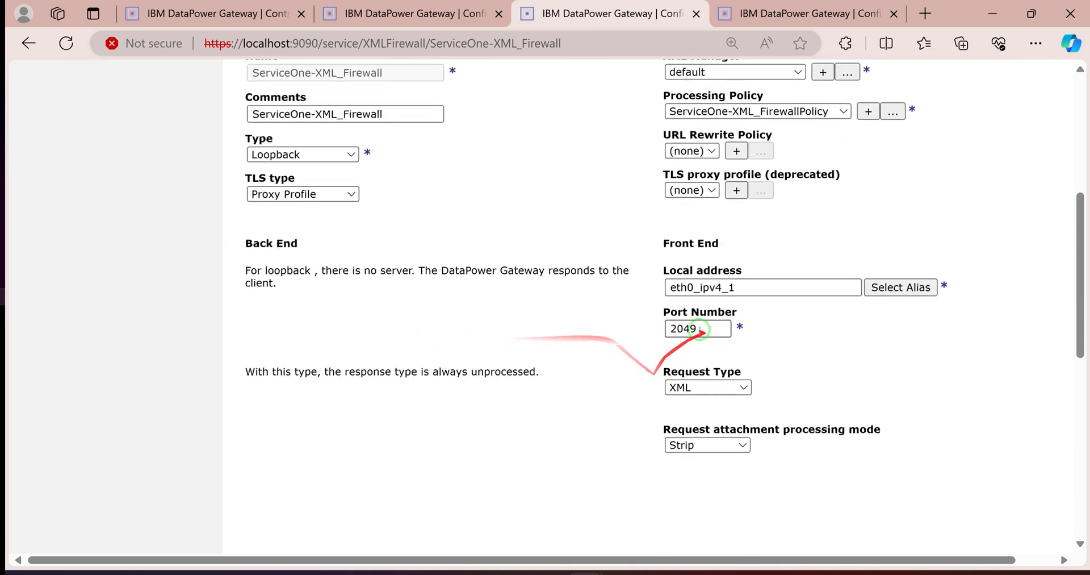
pyautogui.scroll(3, 397, 215)
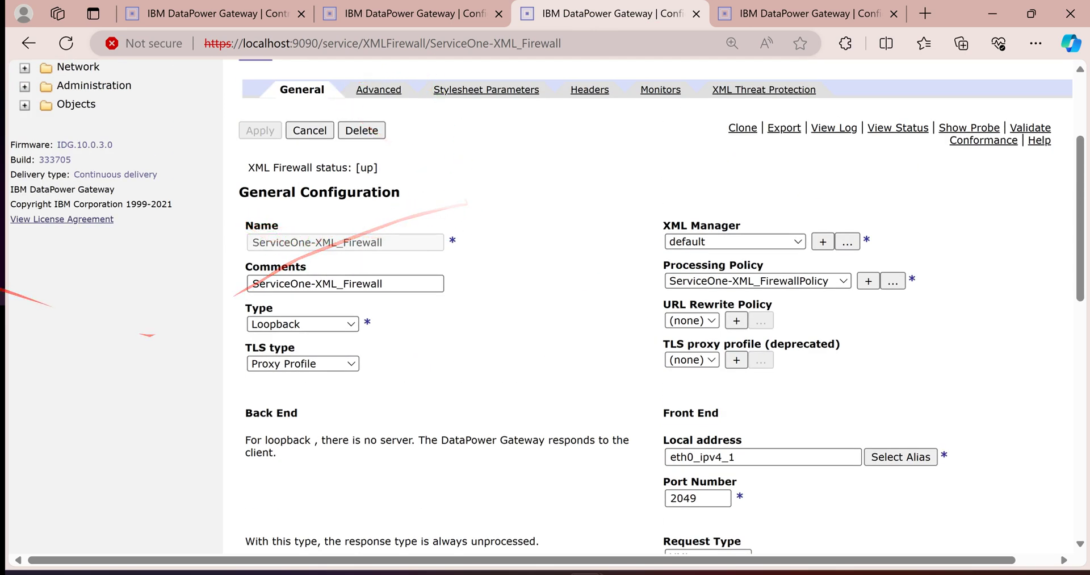
pyautogui.click(406, 13)
pyautogui.scroll(3, 352, 301)
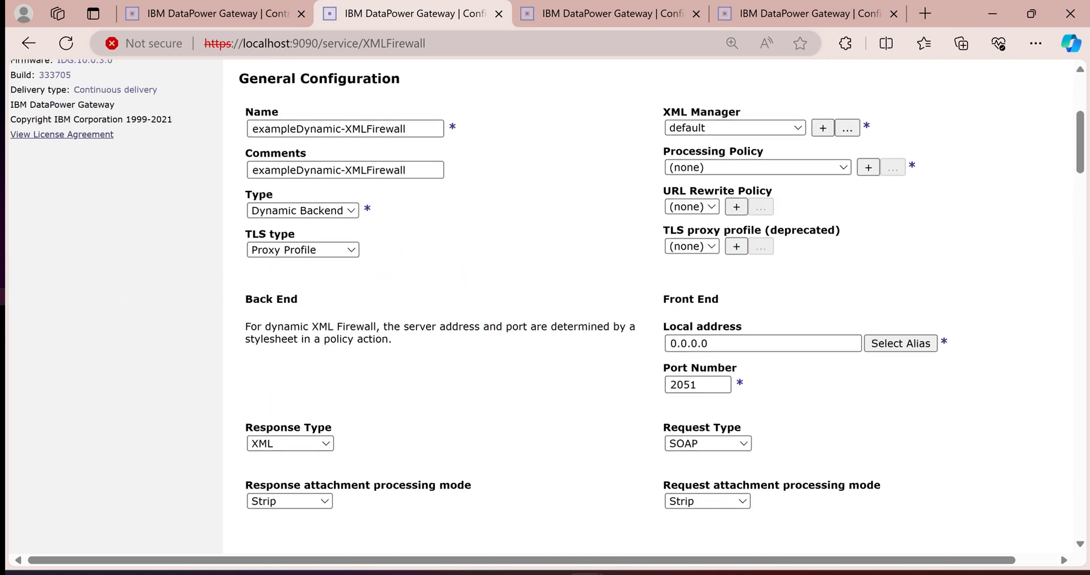
# Step: Review the first rule's 'Empire' expression, remote host and remote port, apply the rule, and check its entry in the routing map
pyautogui.hotkey('alt', 'Tab')
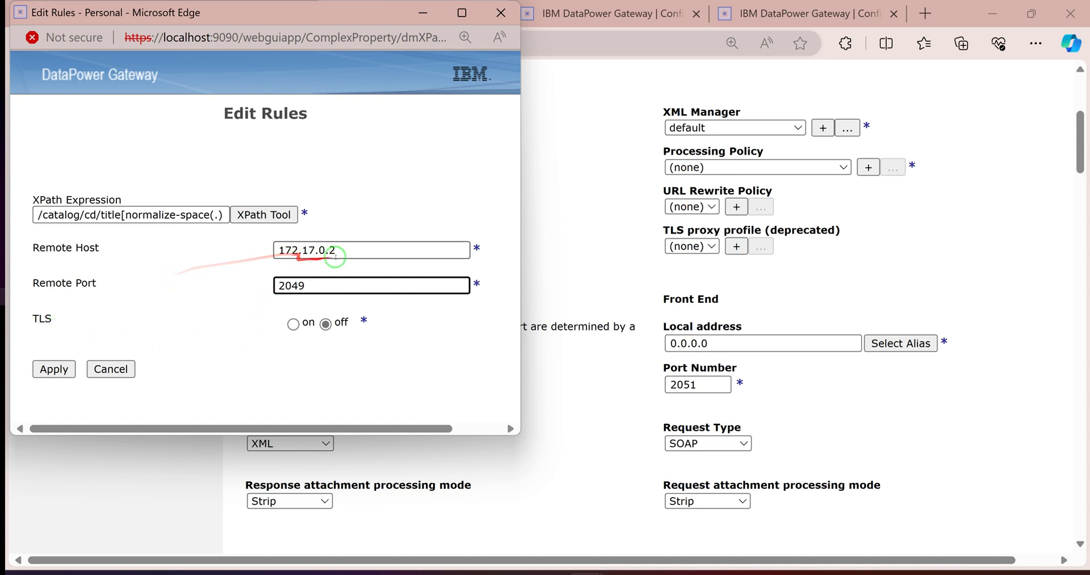
pyautogui.moveTo(336, 254); pyautogui.dragTo(45, 213)
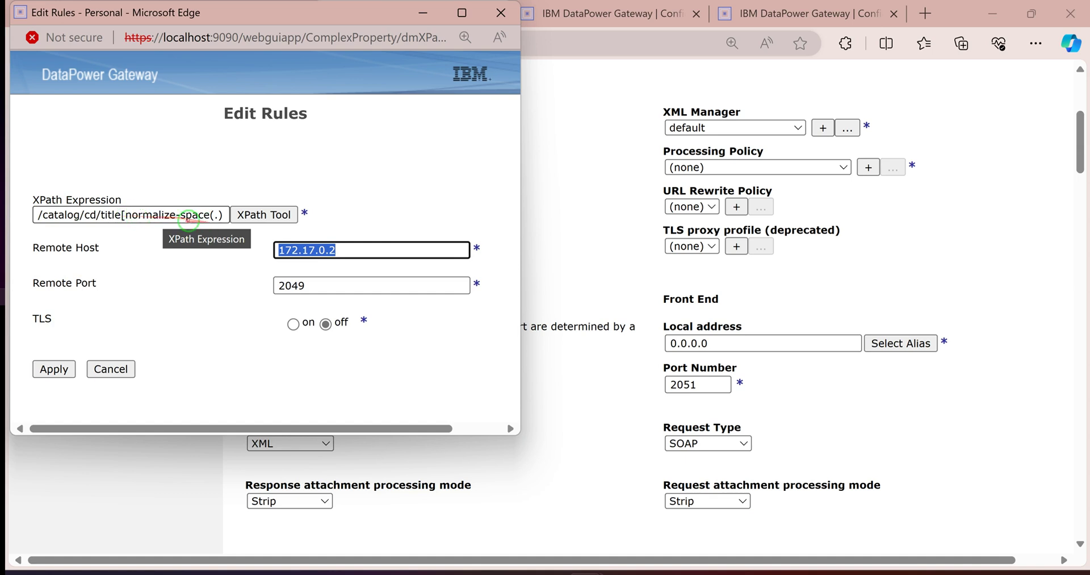
pyautogui.click(187, 219)
pyautogui.doubleClick(196, 214)
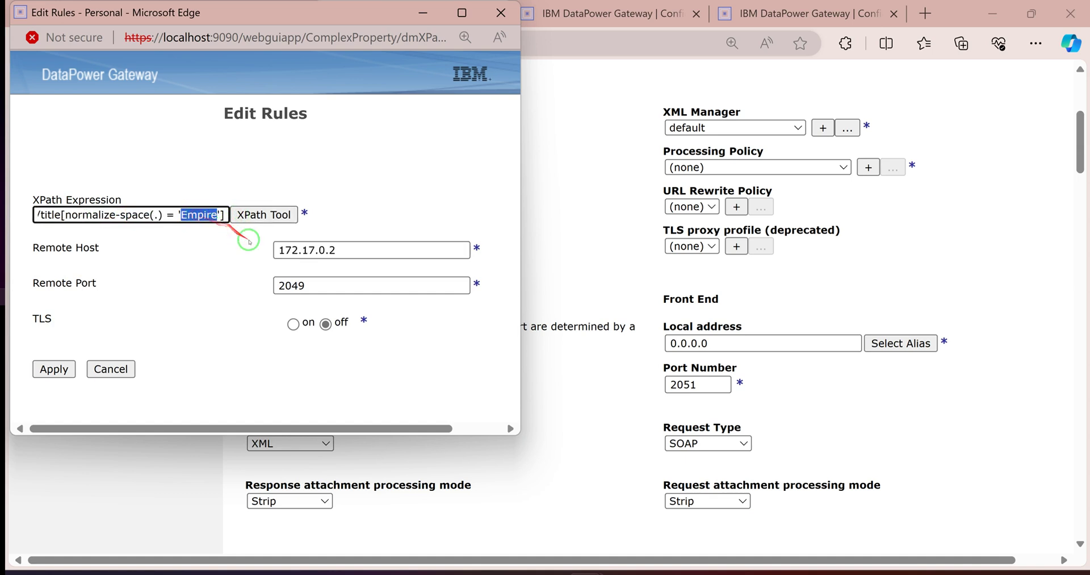
pyautogui.moveTo(284, 250); pyautogui.dragTo(319, 304)
pyautogui.click(58, 370)
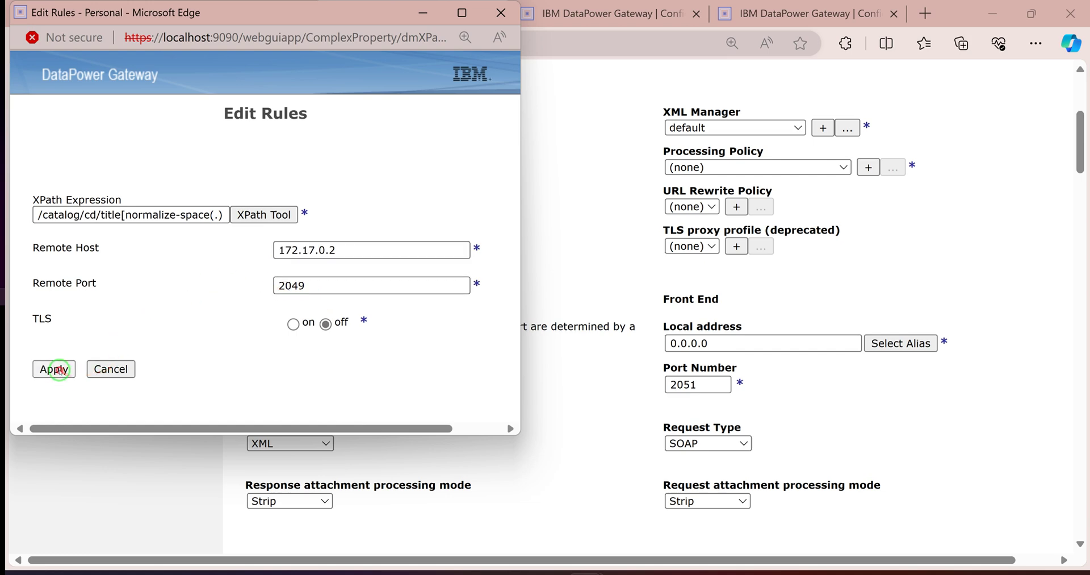
pyautogui.scroll(-5, 382, 318)
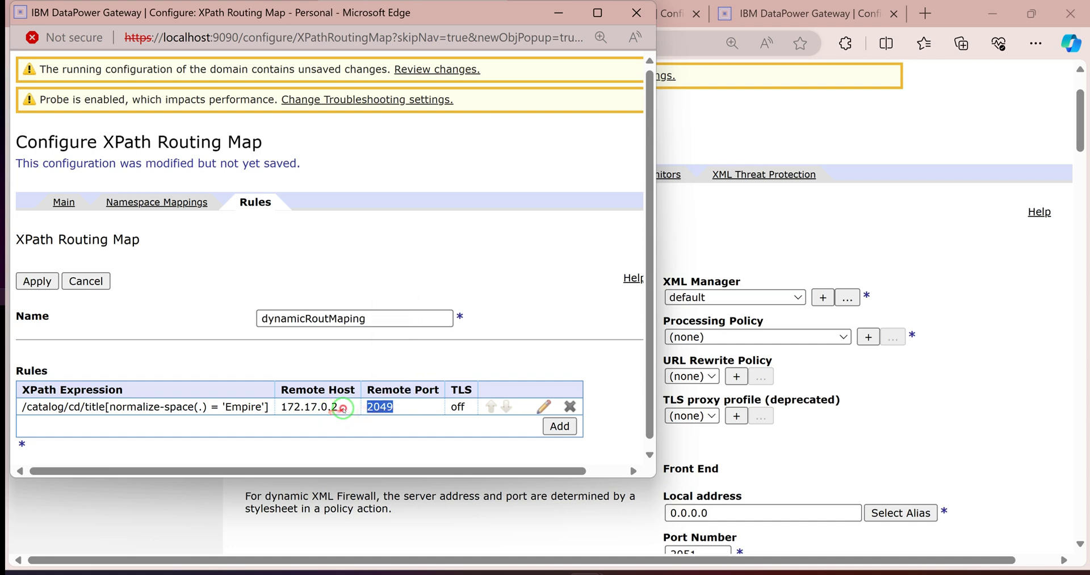
pyautogui.moveTo(339, 407); pyautogui.dragTo(287, 407)
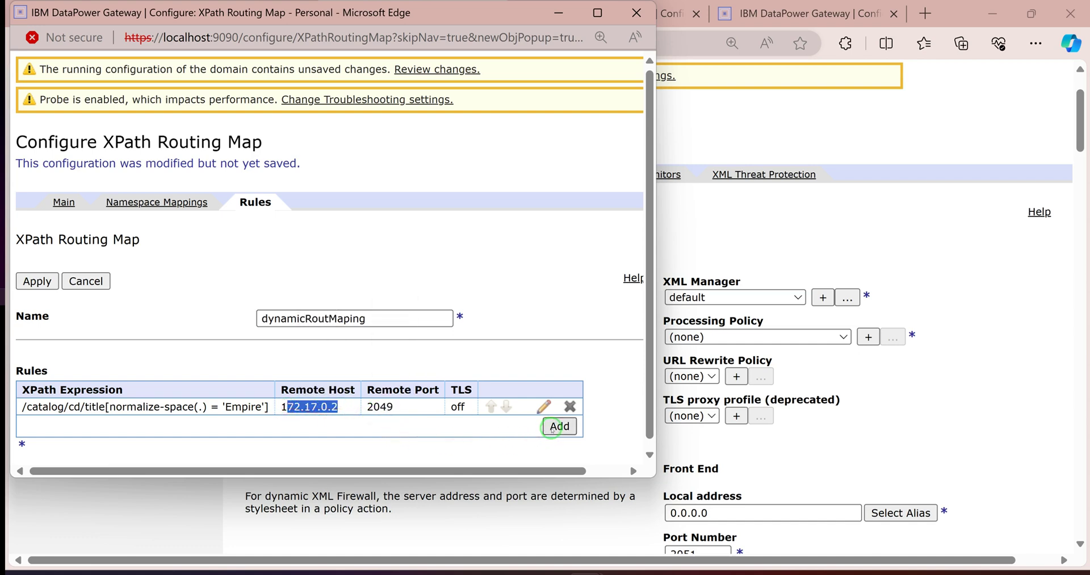
# Step: Check the front-end port number of ServiceTwo-XML_Firewall
pyautogui.click(847, 117)
pyautogui.click(817, 14)
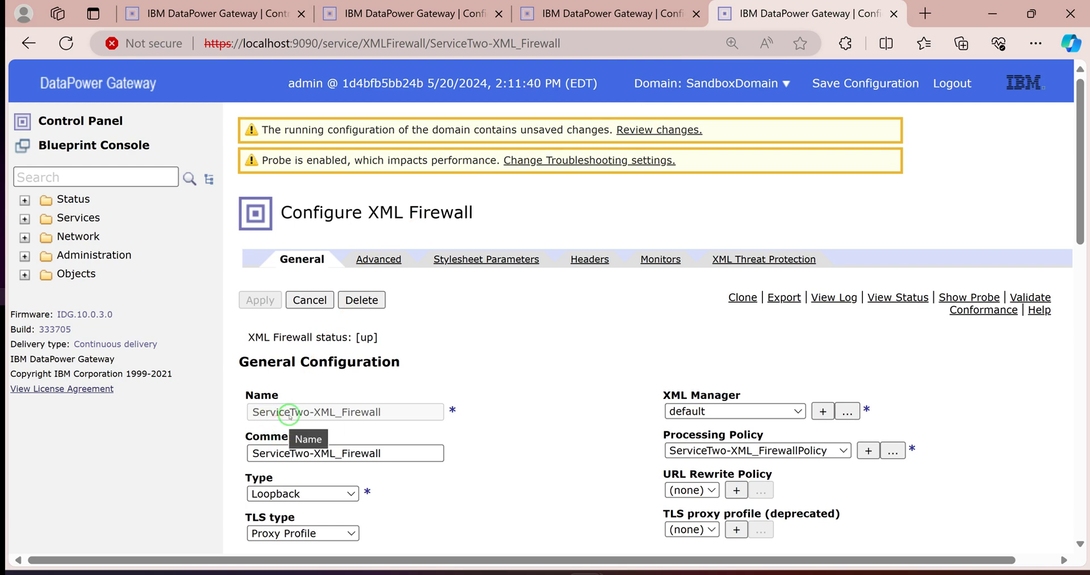
pyautogui.scroll(-5, 628, 319)
pyautogui.doubleClick(698, 329)
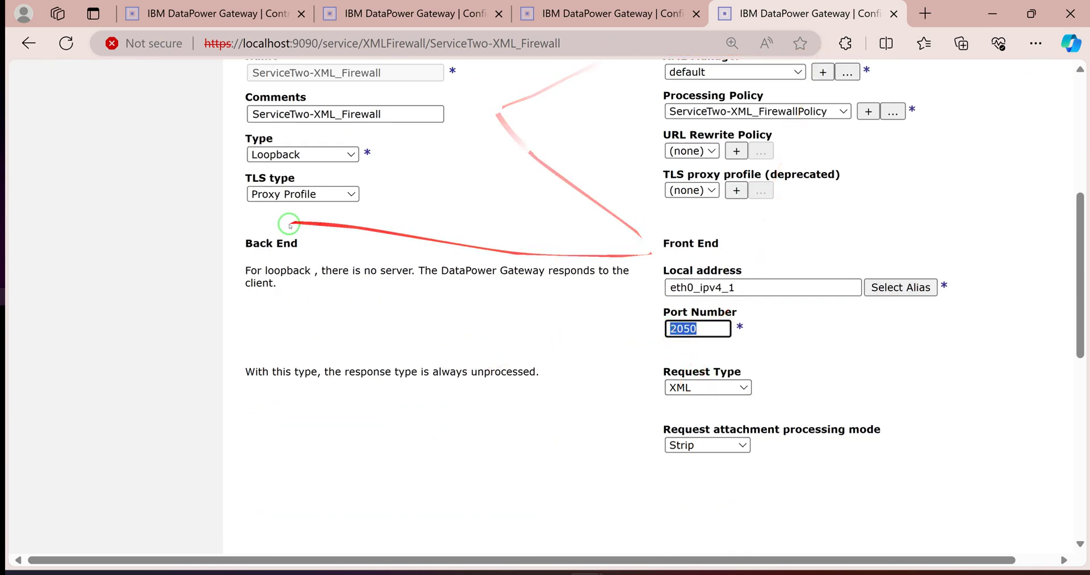
# Step: Add another rule to the XPath routing map and open the XPath builder for its expression
pyautogui.hotkey('alt', 'Tab')
pyautogui.click(559, 426)
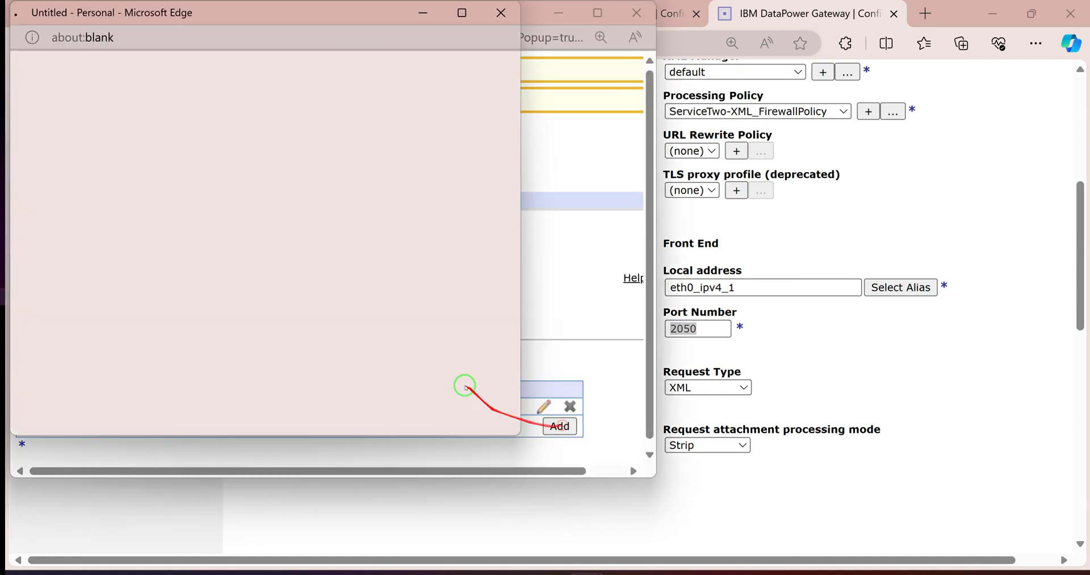
pyautogui.click(158, 214)
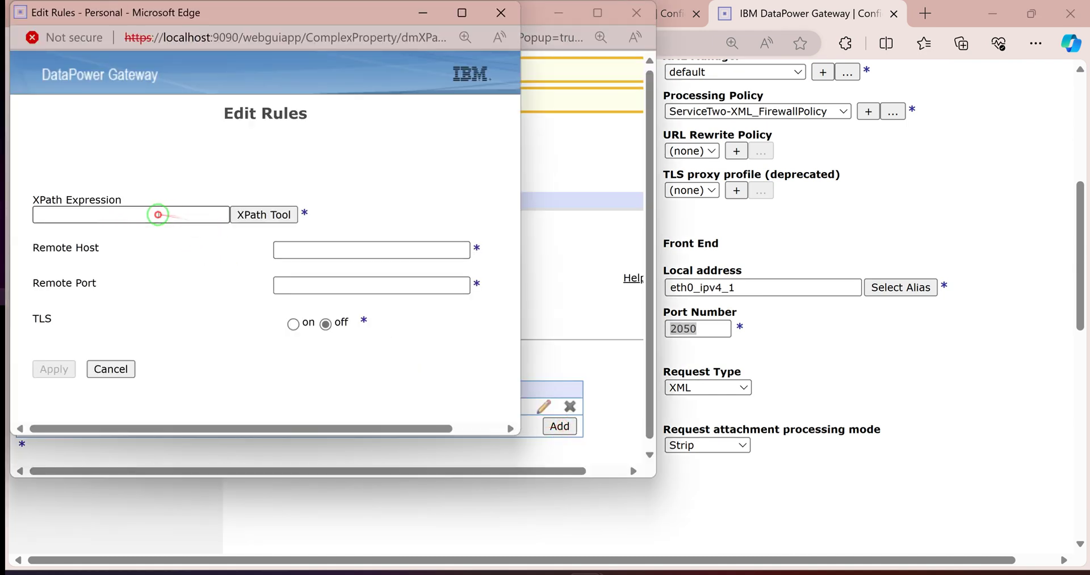
pyautogui.click(253, 214)
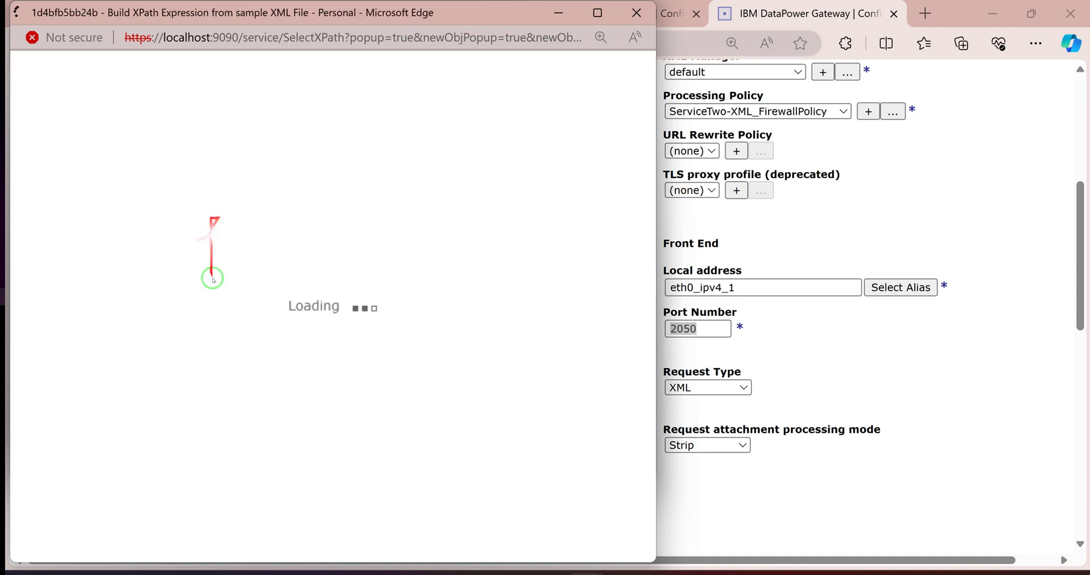
pyautogui.scroll(-3, 256, 294)
pyautogui.scroll(3, 272, 358)
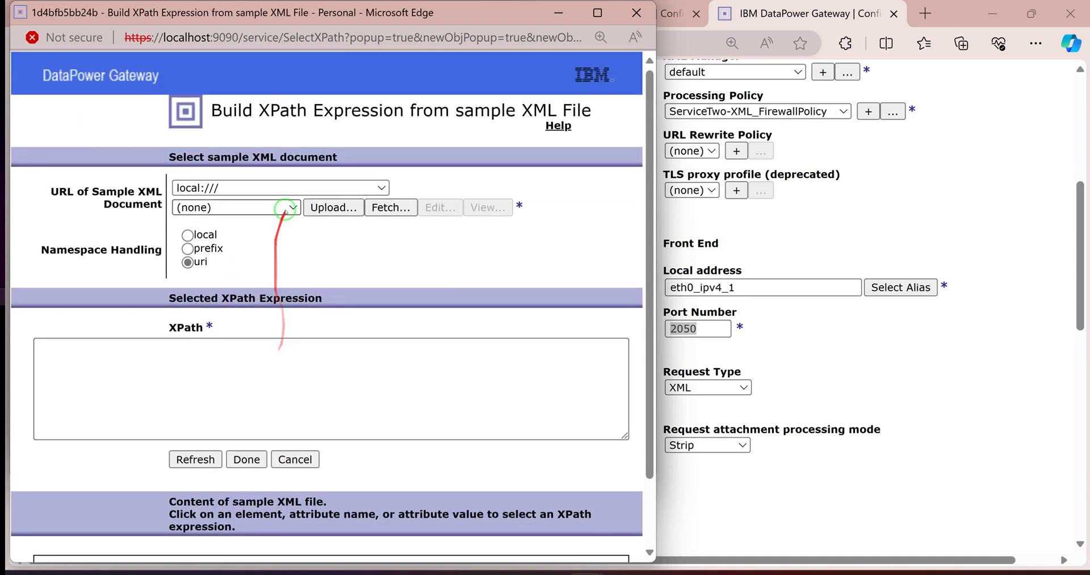
# Step: Upload cdcatalog.xsl to the local:/// directory, overwriting the existing file
pyautogui.click(282, 208)
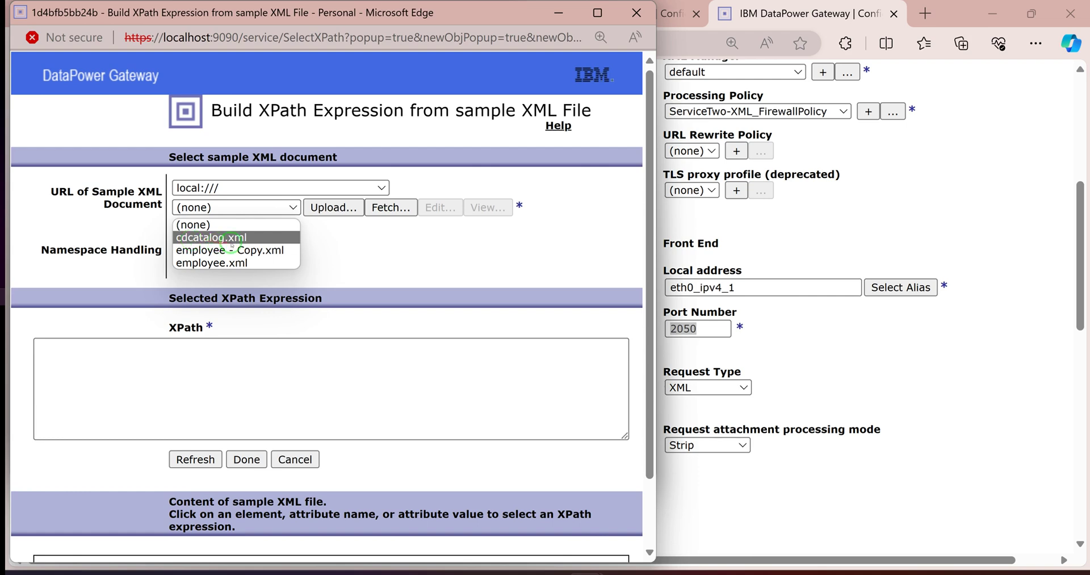
pyautogui.click(334, 208)
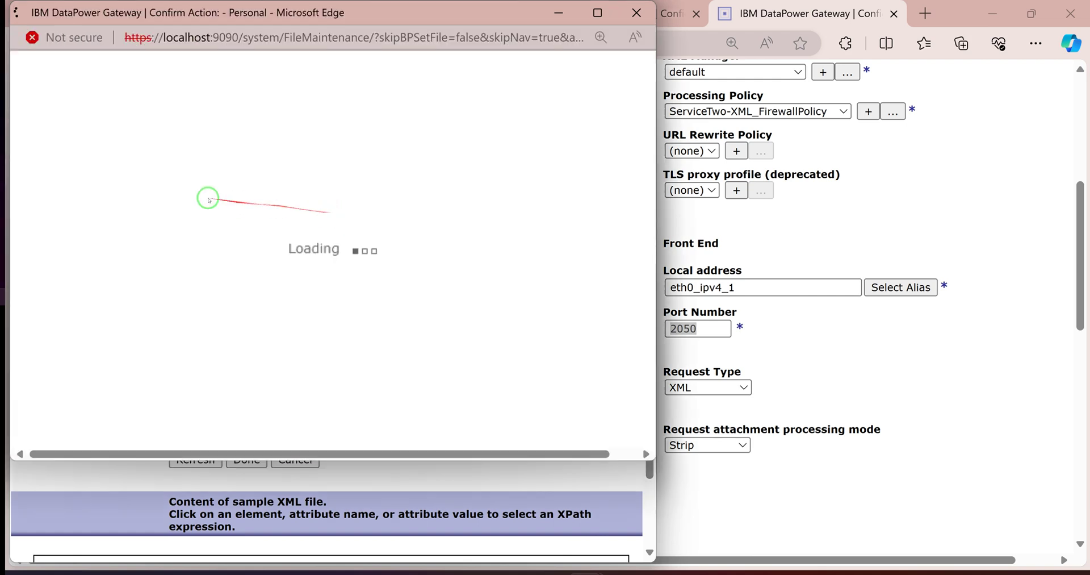
pyautogui.click(72, 177)
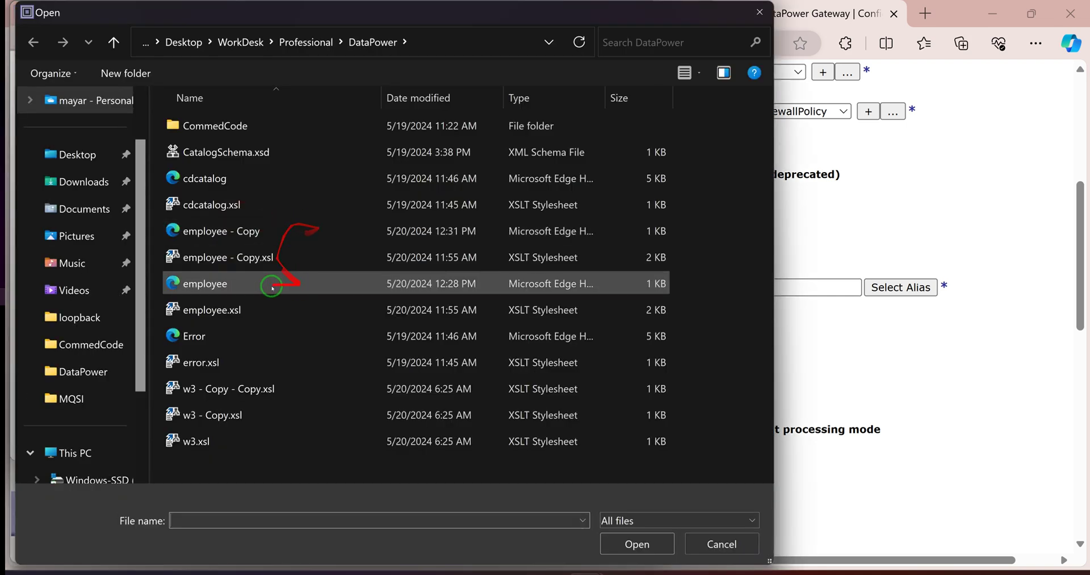
pyautogui.doubleClick(216, 204)
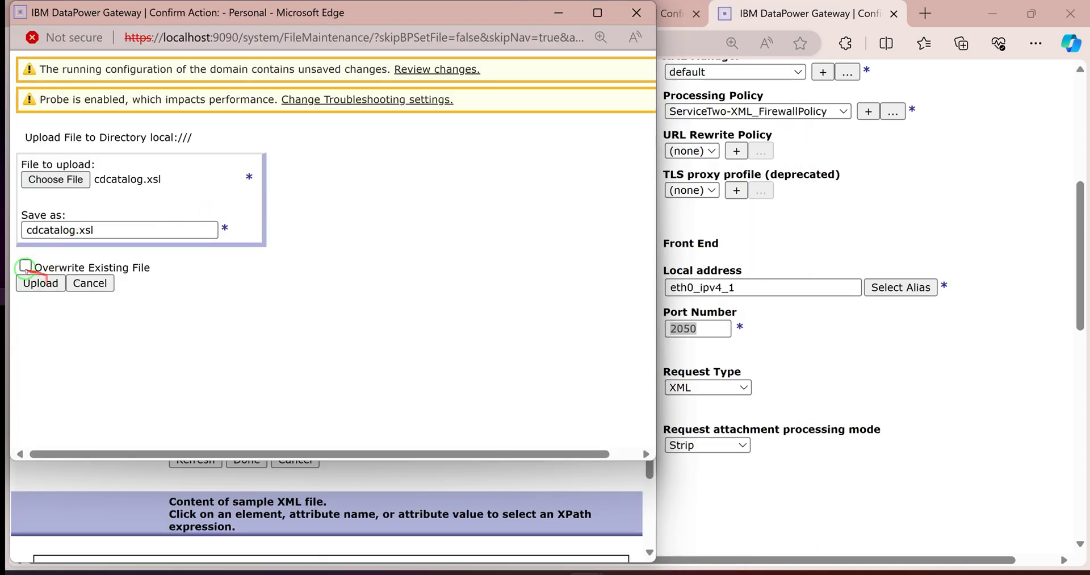
pyautogui.click(25, 265)
pyautogui.click(40, 282)
pyautogui.click(46, 188)
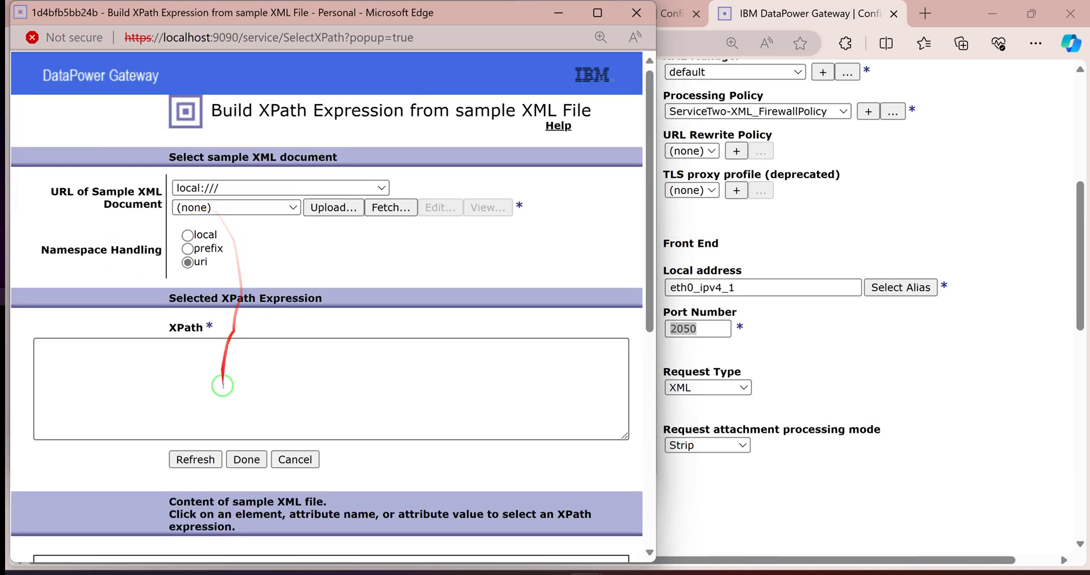
# Step: Load cdcatalog.xml as the sample XML document and pick the title value Empire Burlesque to generate the XPath expression
pyautogui.scroll(-7, 227, 409)
pyautogui.scroll(1, 193, 329)
pyautogui.scroll(6, 183, 308)
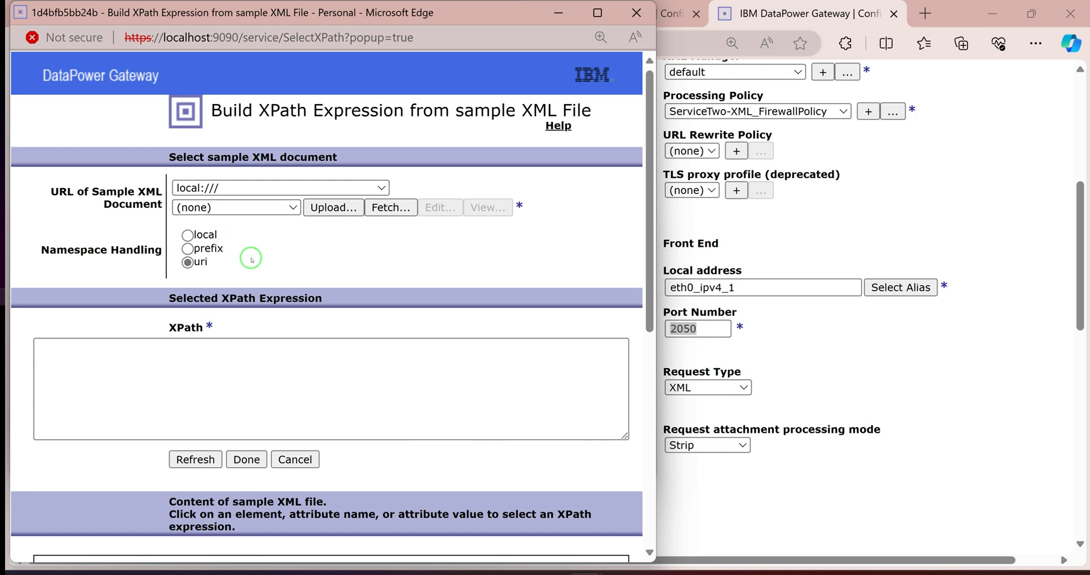
pyautogui.click(281, 209)
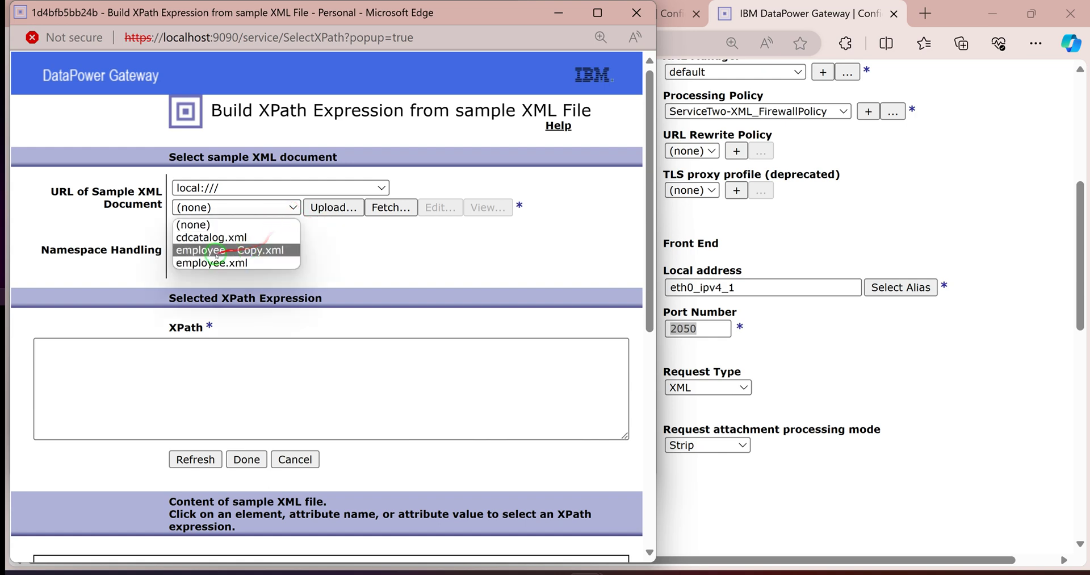
pyautogui.click(205, 238)
pyautogui.scroll(-3, 216, 346)
pyautogui.scroll(-2, 221, 358)
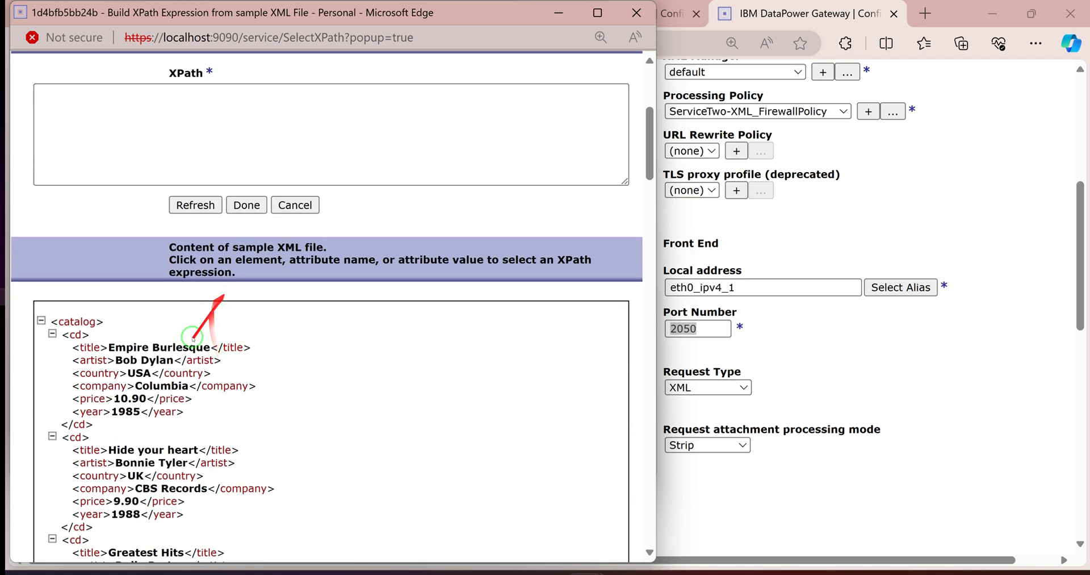
pyautogui.click(145, 349)
# Step: Shorten the XPath's compared value to 'Burlesque' and accept the expression for the rule
pyautogui.scroll(2, 170, 255)
pyautogui.click(277, 179)
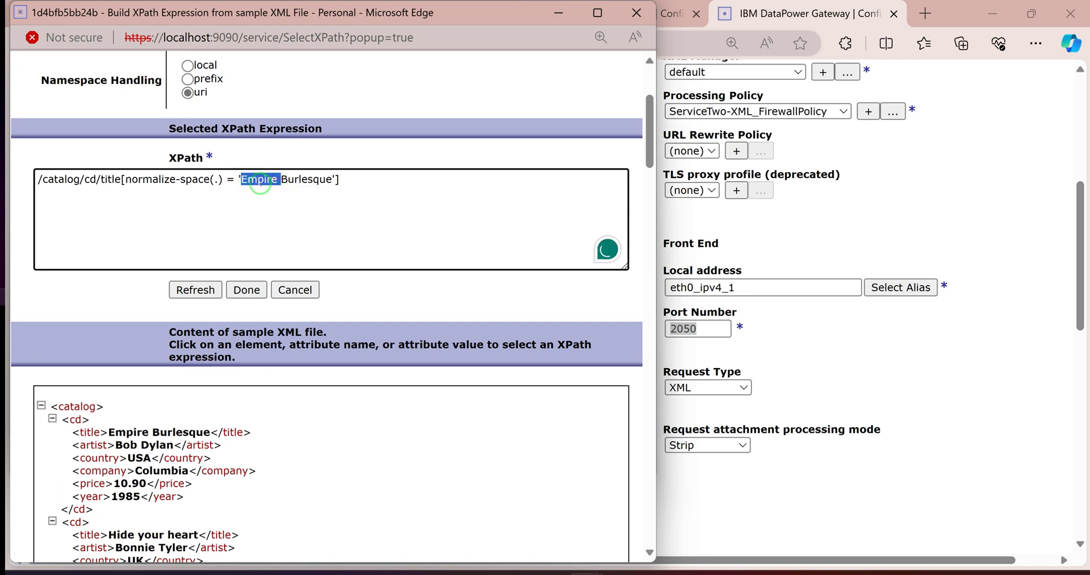
pyautogui.press('BackSpace')
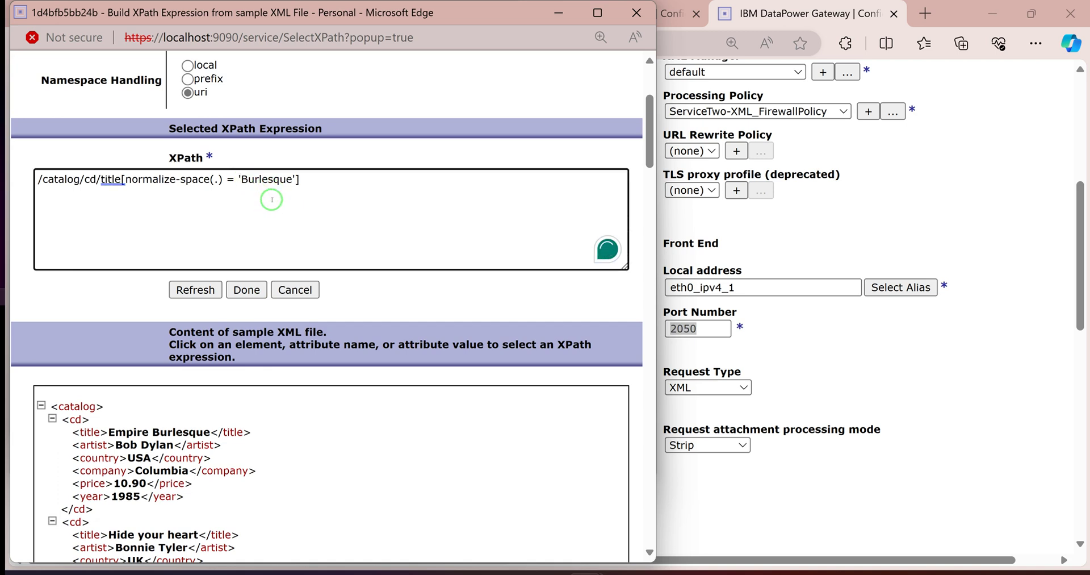
pyautogui.click(246, 289)
# Step: Set the 'Burlesque' rule's remote host to 172.17.0.2 and its remote port to 2050
pyautogui.click(298, 251)
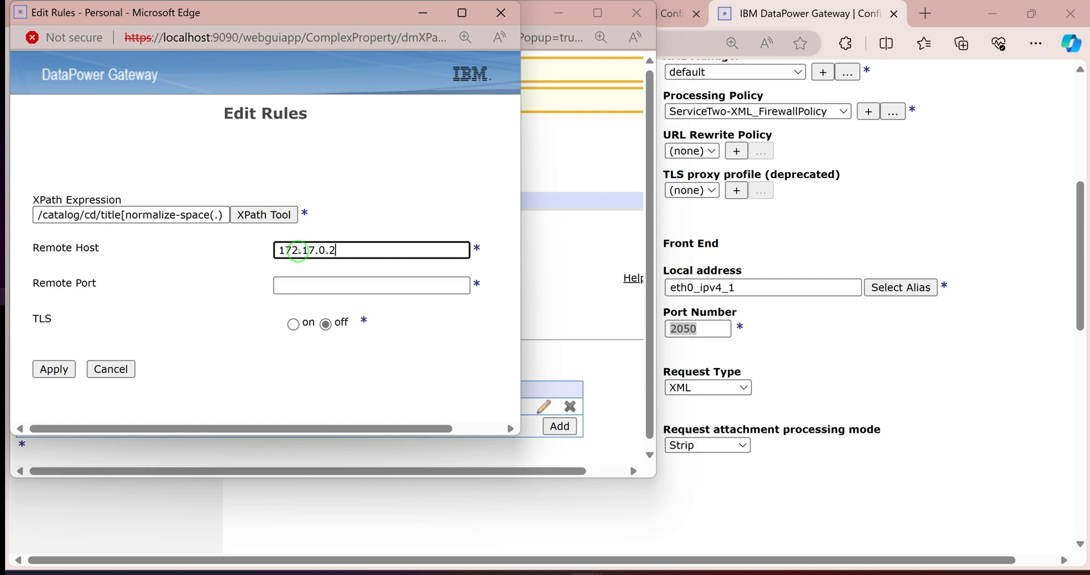
pyautogui.click(305, 285)
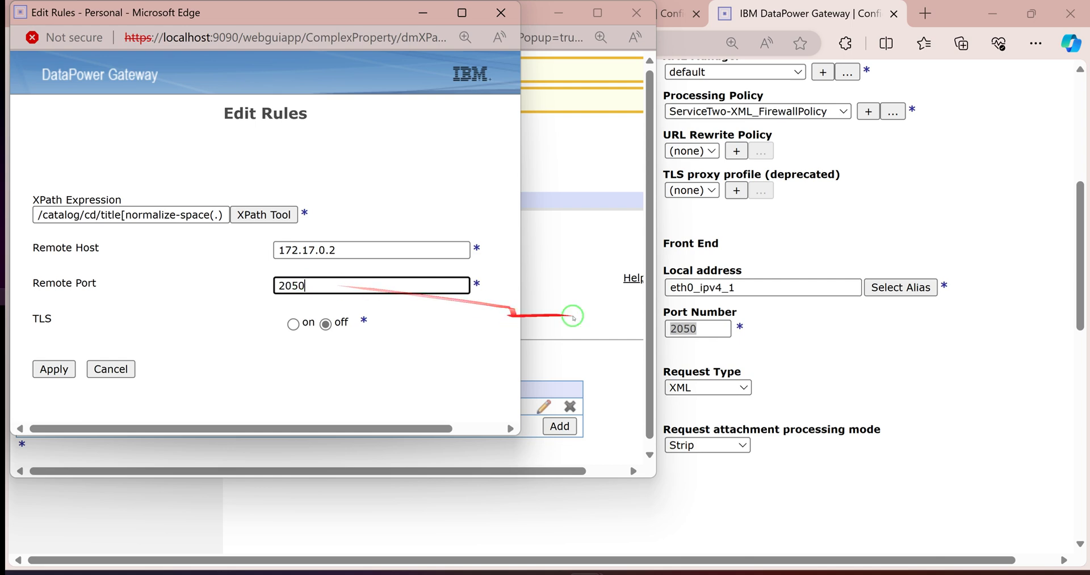
# Step: Look up the host alias eth0_ipv4_1 used by ServiceTwo-XML_Firewall and copy its IP address
pyautogui.scroll(1, 732, 307)
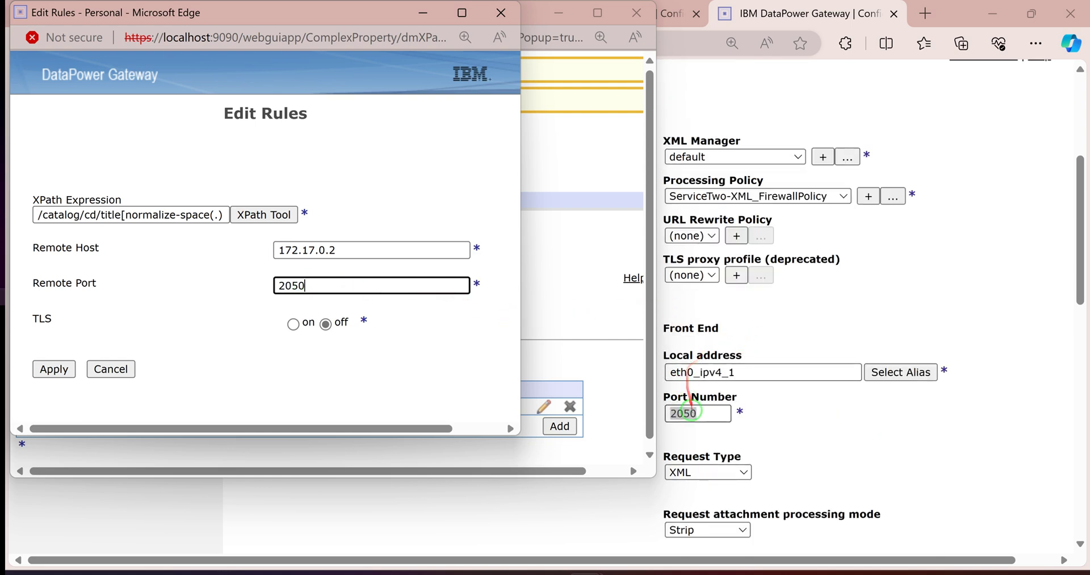
pyautogui.click(880, 372)
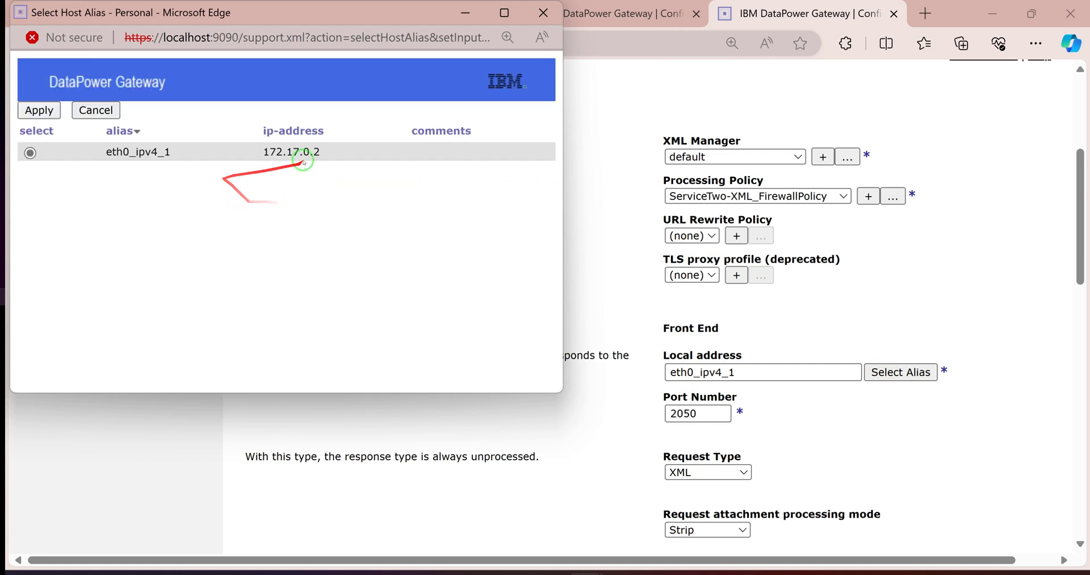
pyautogui.moveTo(320, 152); pyautogui.dragTo(262, 152)
pyautogui.hotkey('ctrl', 'c')
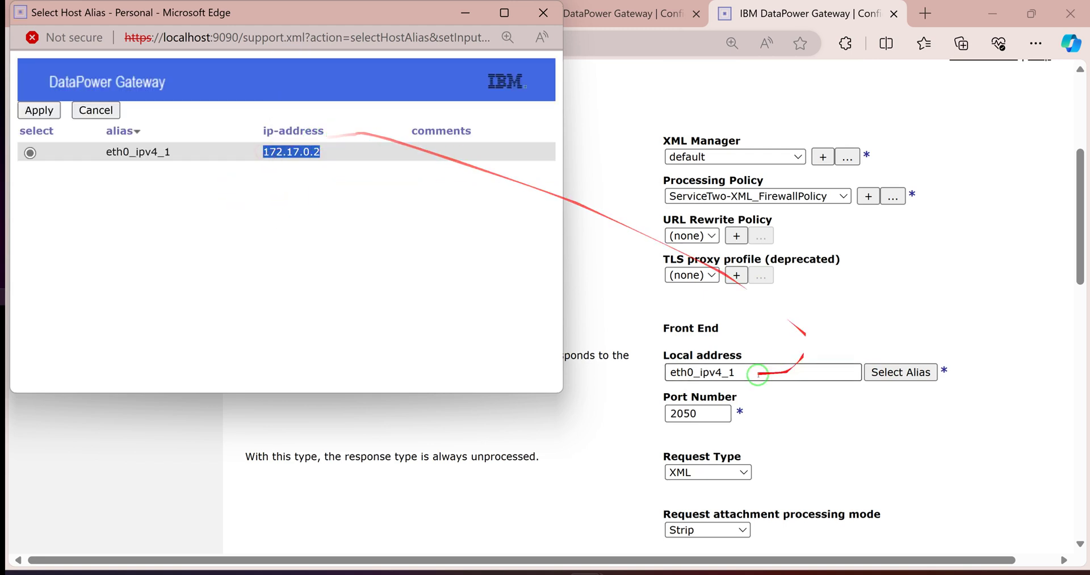
pyautogui.click(102, 493)
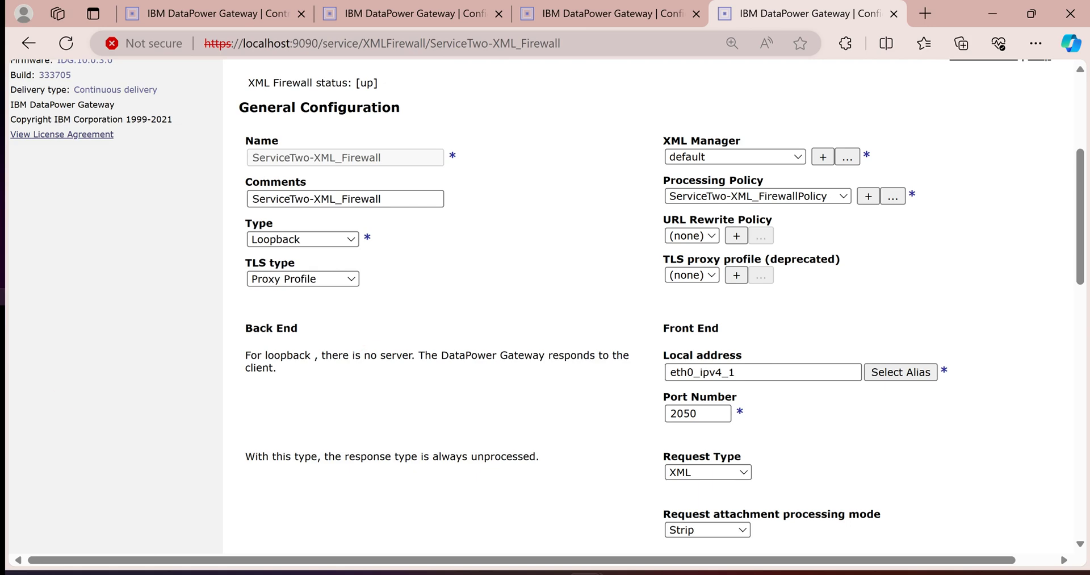
# Step: Replace the new rule's remote host with the copied address 172.17.0.2 and apply the rule
pyautogui.hotkey('alt', 'Tab')
pyautogui.moveTo(353, 249); pyautogui.dragTo(229, 238)
pyautogui.hotkey('ctrl', 'v')
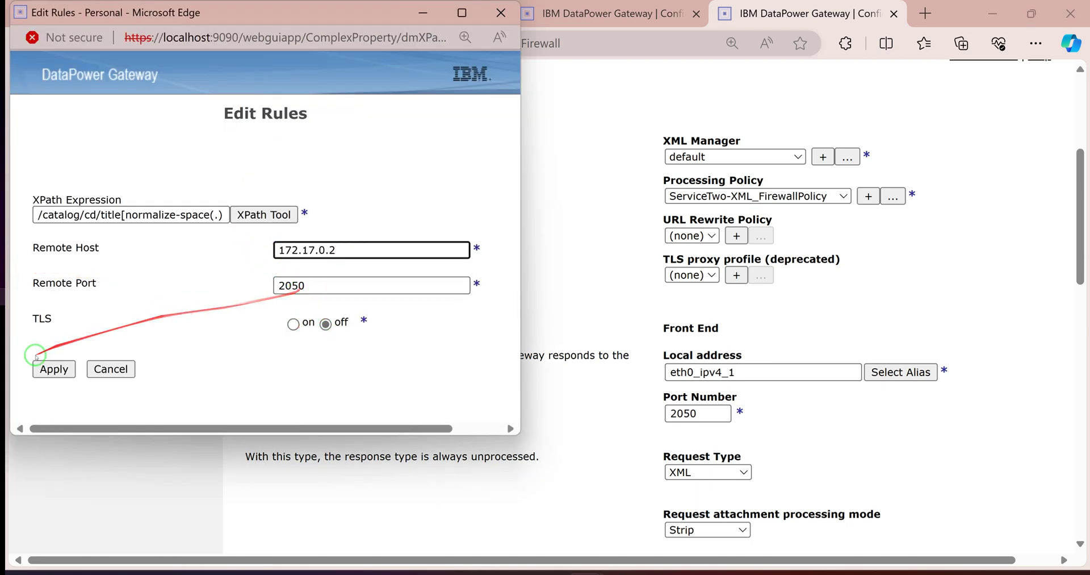
pyautogui.click(53, 369)
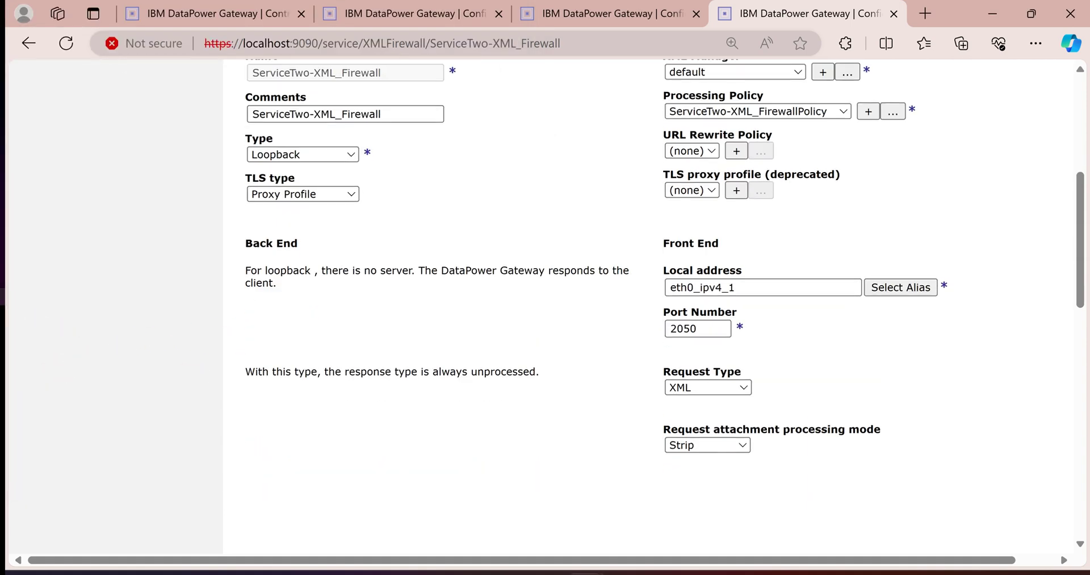
# Step: Close the host alias window and review the expressions, hosts and ports of both rules in dynamicRoutMaping
pyautogui.hotkey('alt', 'Tab')
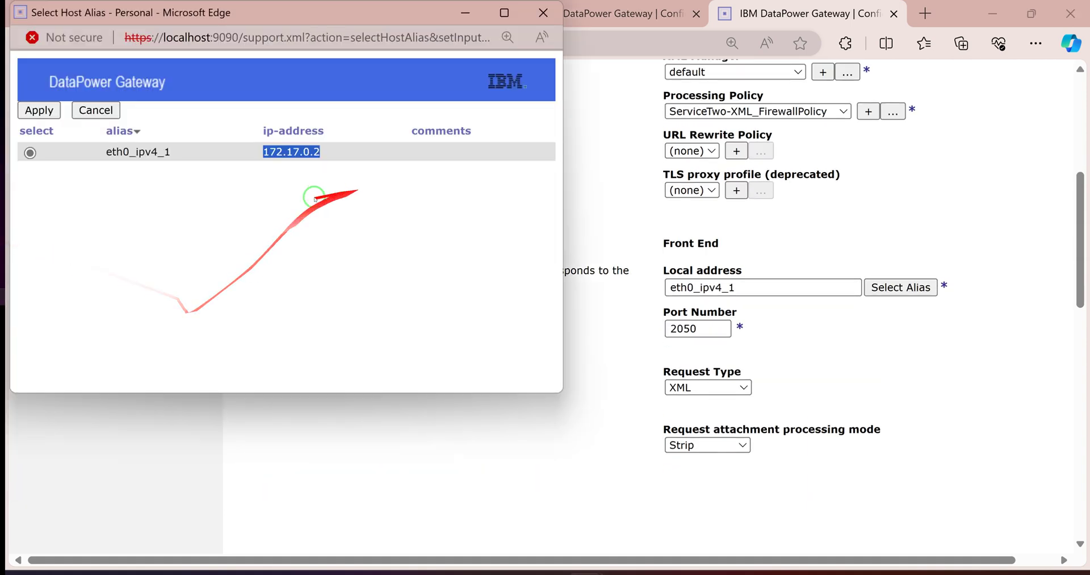
pyautogui.click(555, 16)
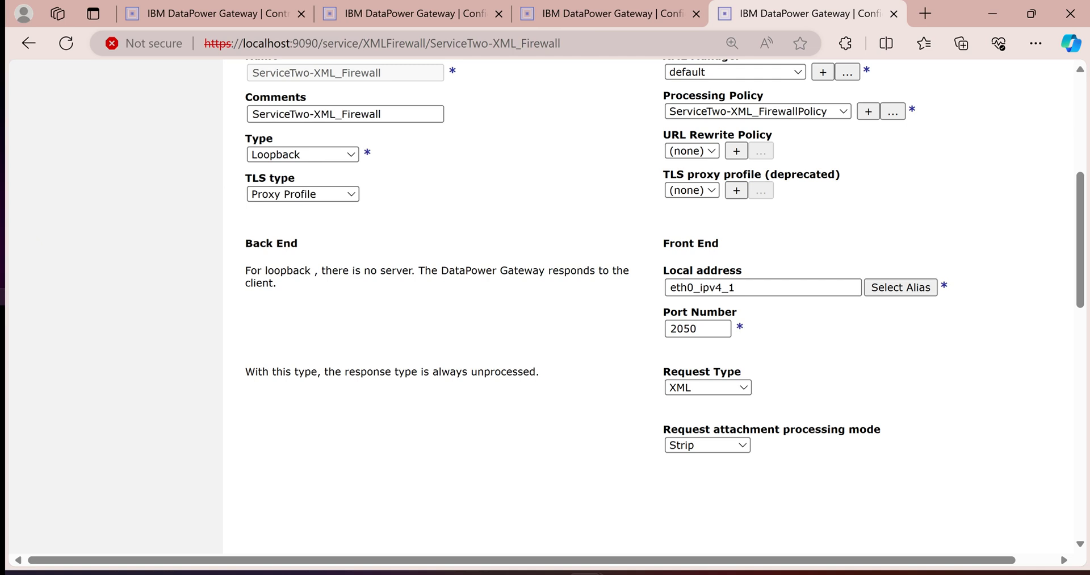
pyautogui.click(1, 262)
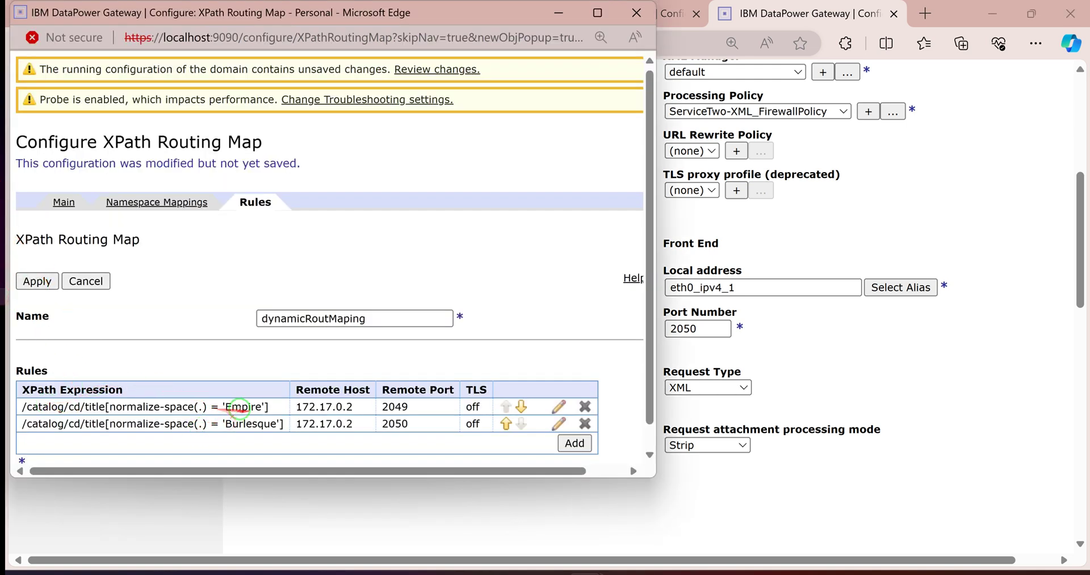
pyautogui.doubleClick(235, 406)
pyautogui.moveTo(296, 406); pyautogui.dragTo(409, 408)
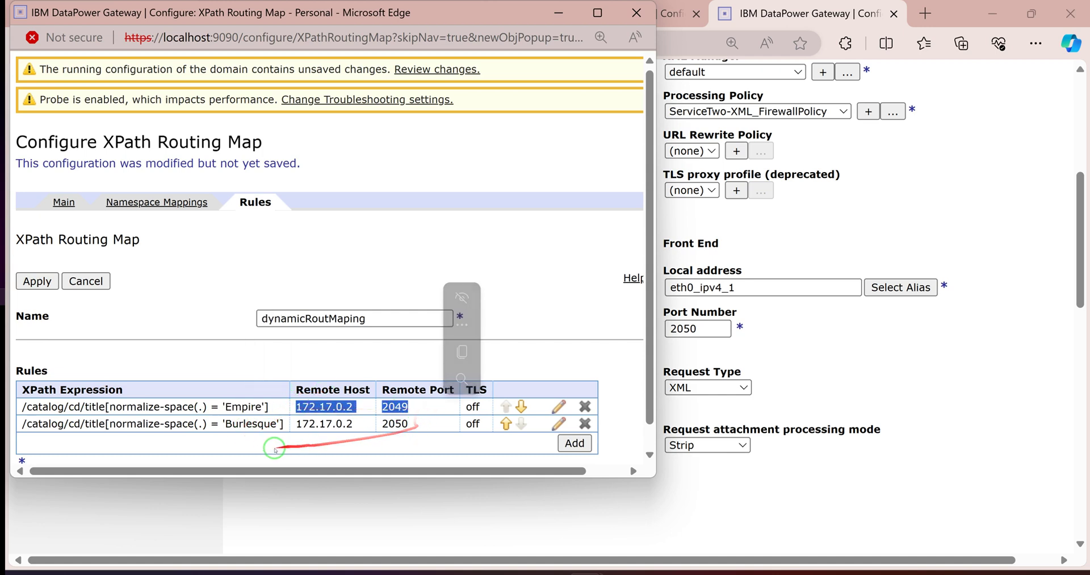
pyautogui.moveTo(225, 423); pyautogui.dragTo(407, 423)
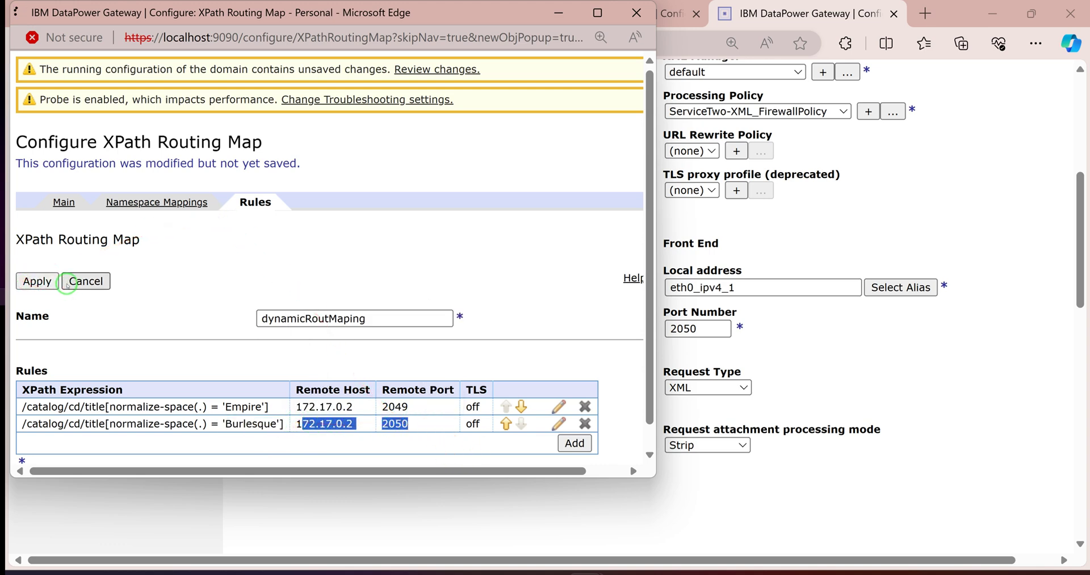
# Step: Apply the dynamicRoutMaping routing map and complete the Route action that uses it
pyautogui.click(46, 281)
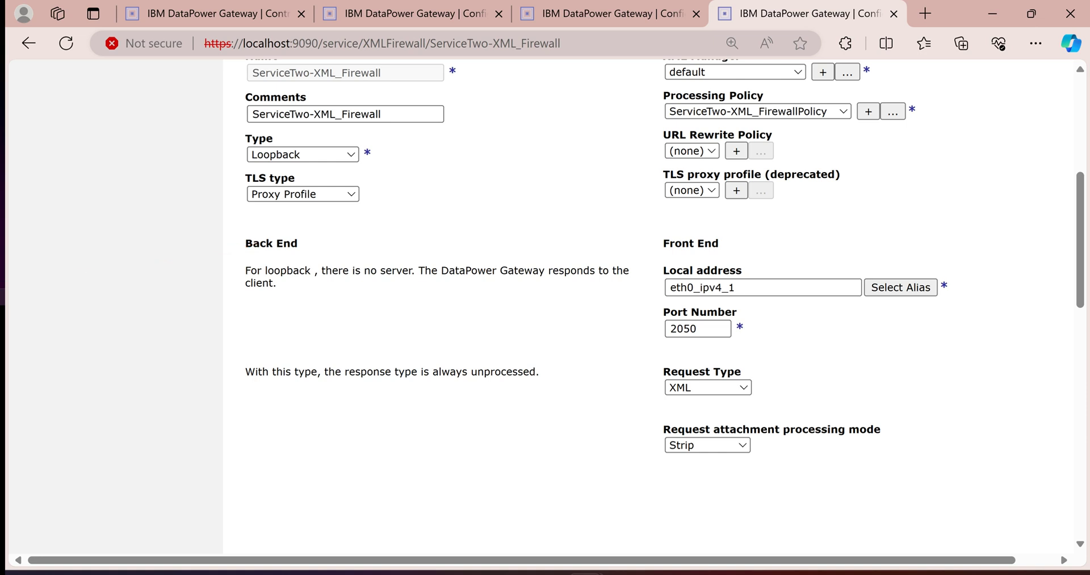
pyautogui.hotkey('alt', 'Tab')
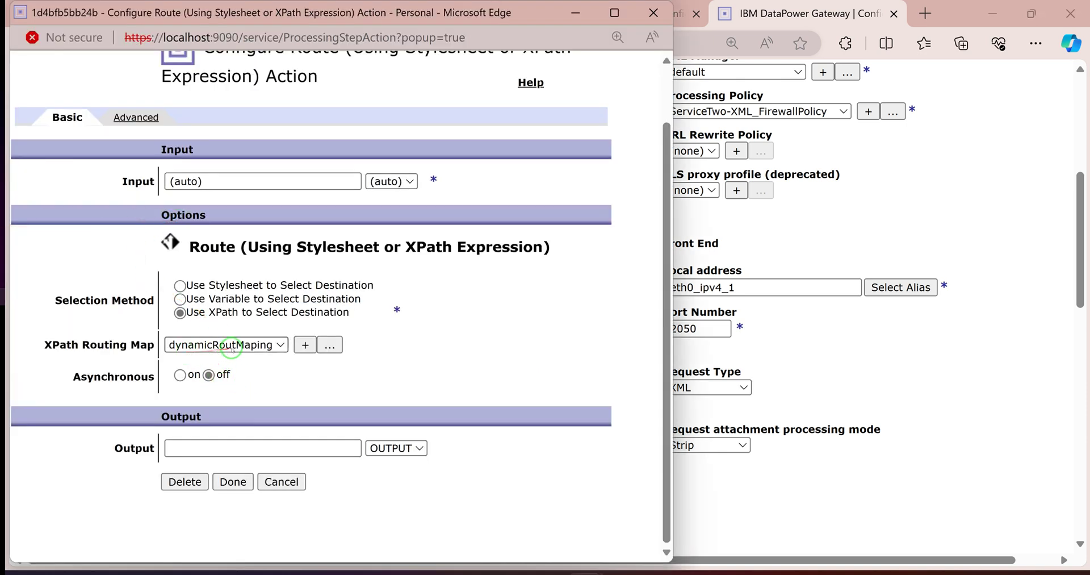
pyautogui.click(243, 484)
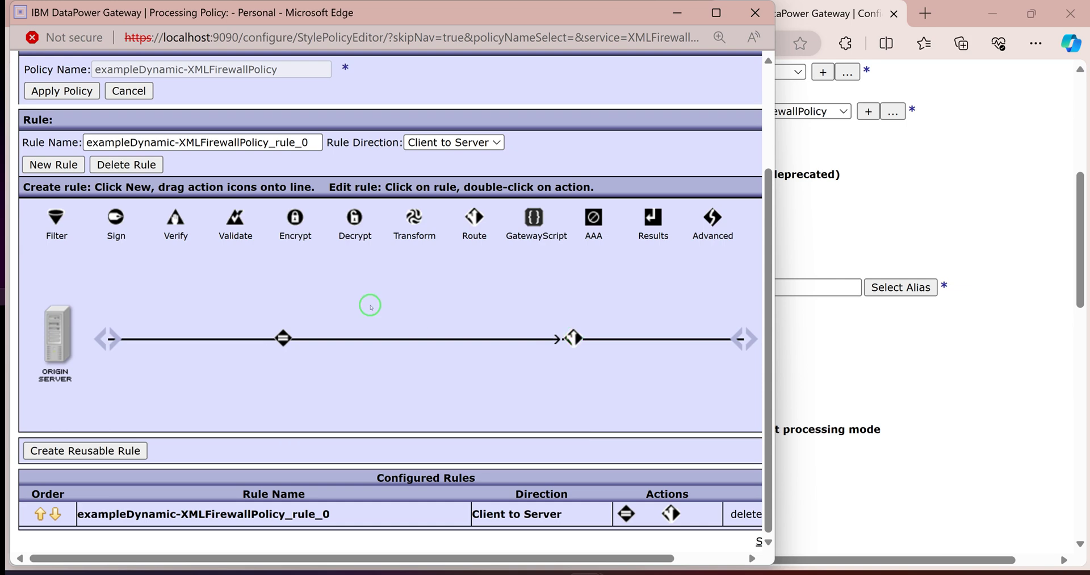
# Step: Add a second rule to exampleDynamic-XMLFirewallPolicy with the direction Server to Client
pyautogui.click(42, 165)
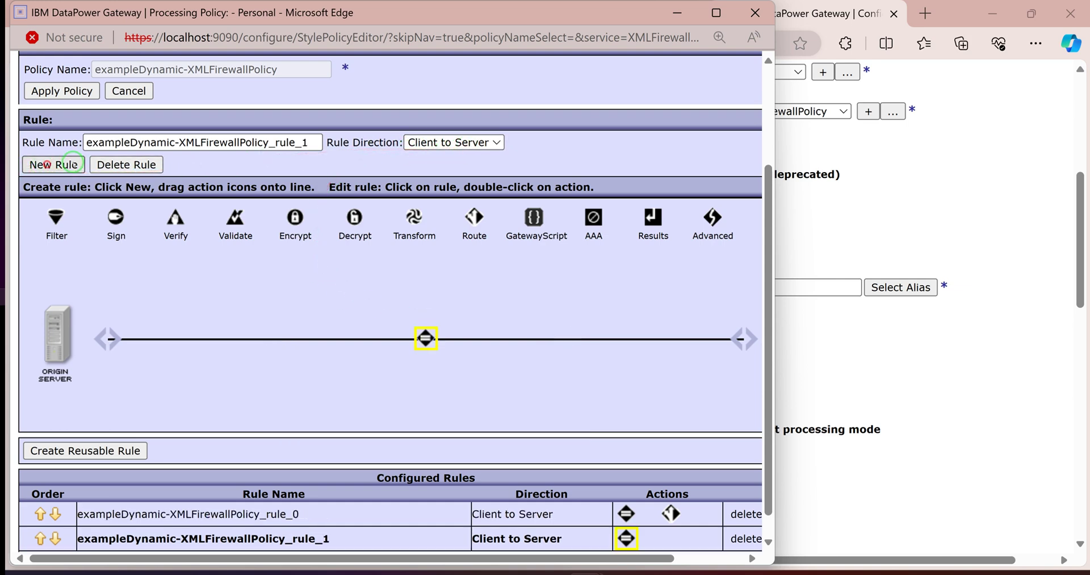
pyautogui.click(448, 143)
pyautogui.click(427, 174)
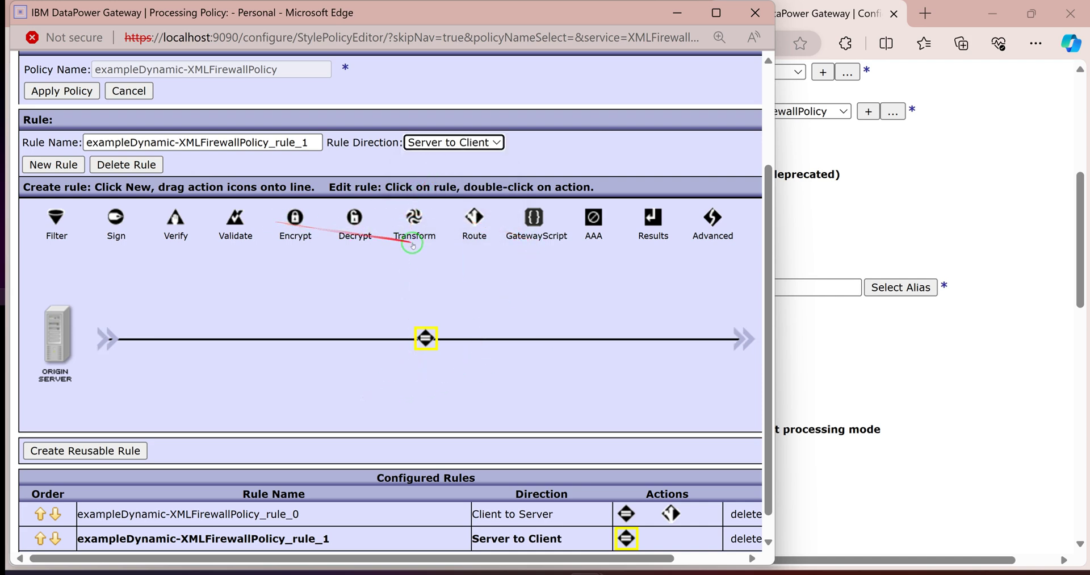
pyautogui.scroll(-1, 390, 365)
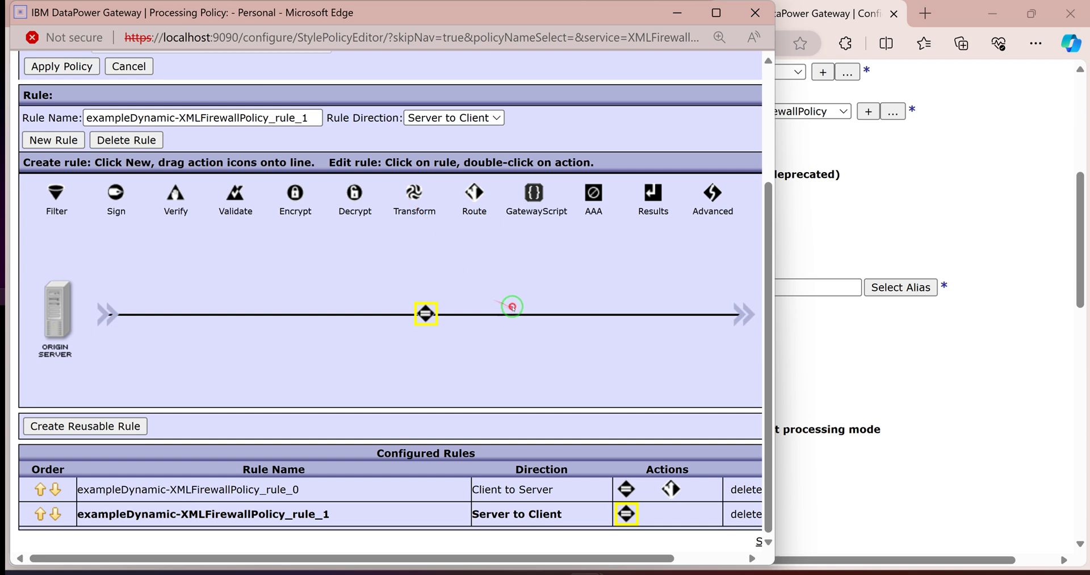
pyautogui.moveTo(414, 196); pyautogui.dragTo(533, 313)
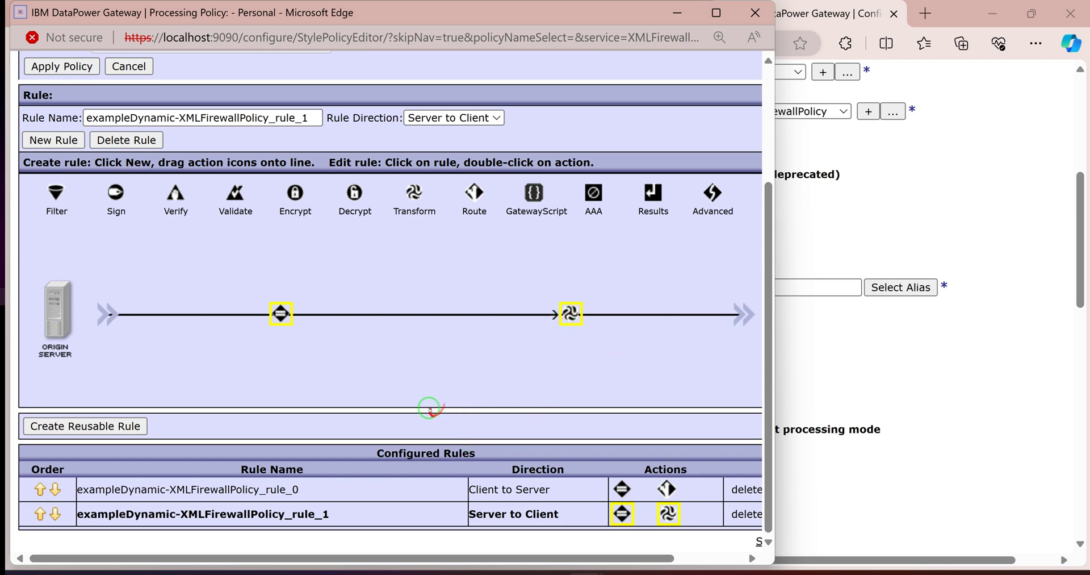
pyautogui.click(716, 13)
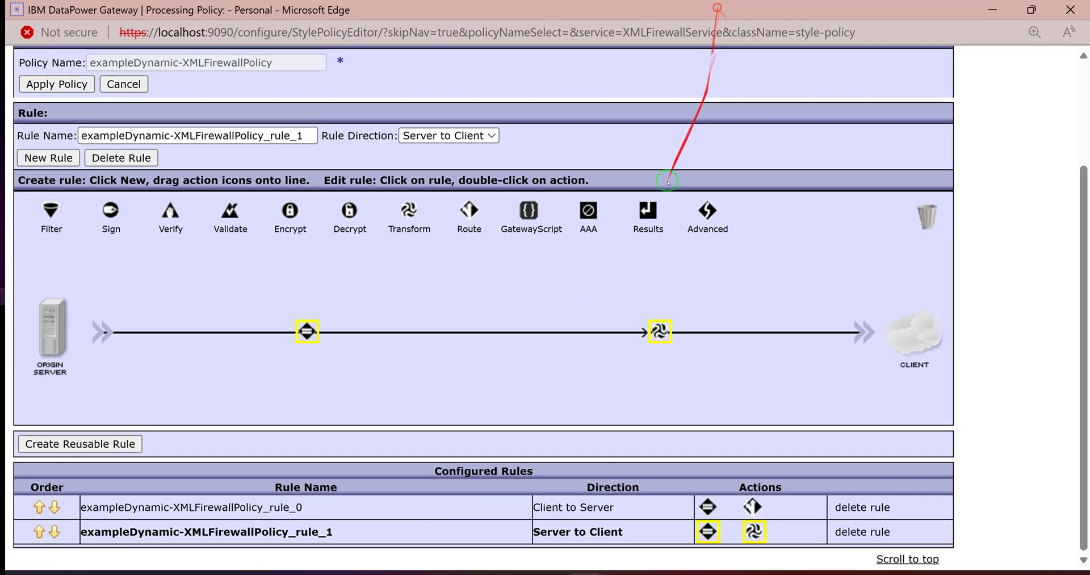
pyautogui.moveTo(658, 330); pyautogui.dragTo(926, 217)
# Step: Set the Server to Client rule's match action to the matching rule __default-accept-service-providers__
pyautogui.doubleClick(483, 330)
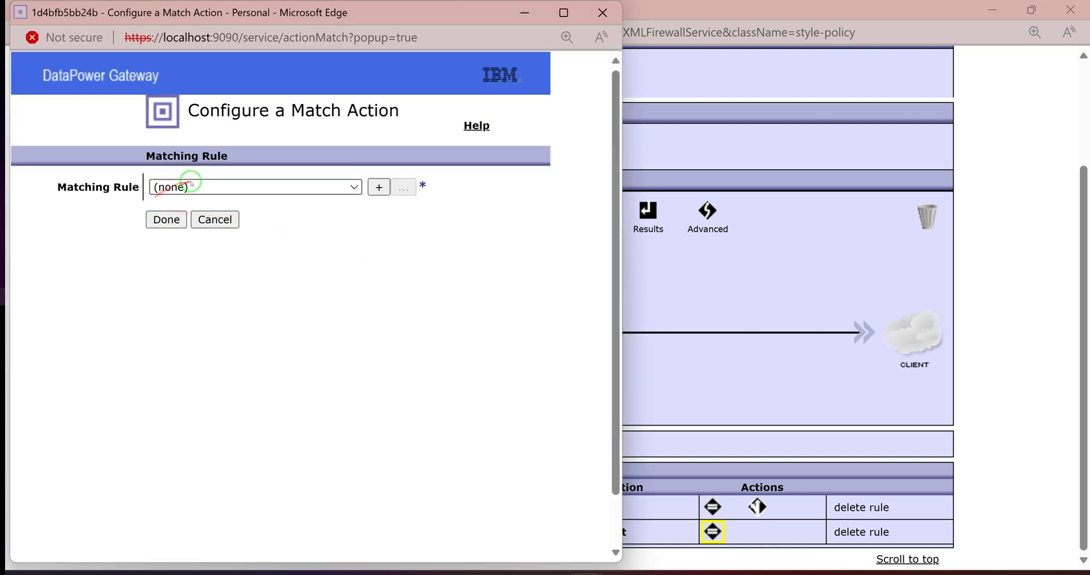
pyautogui.click(191, 183)
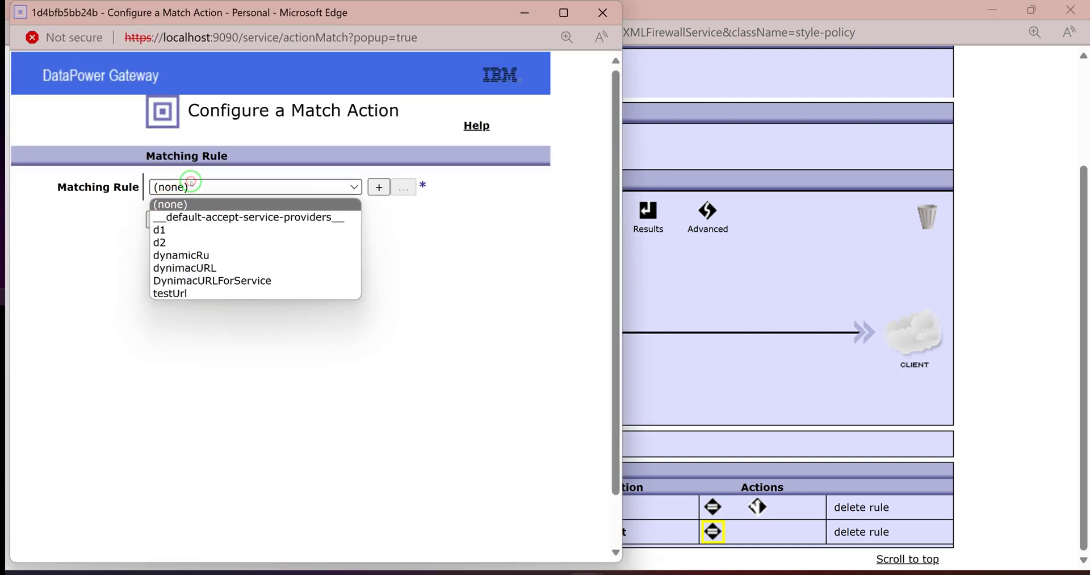
pyautogui.click(194, 217)
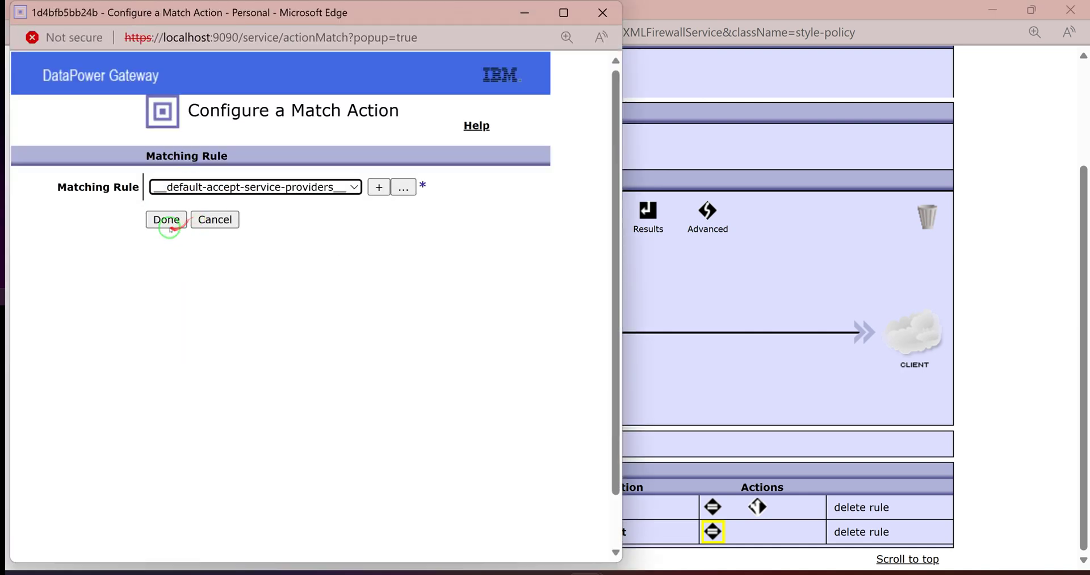
pyautogui.click(168, 218)
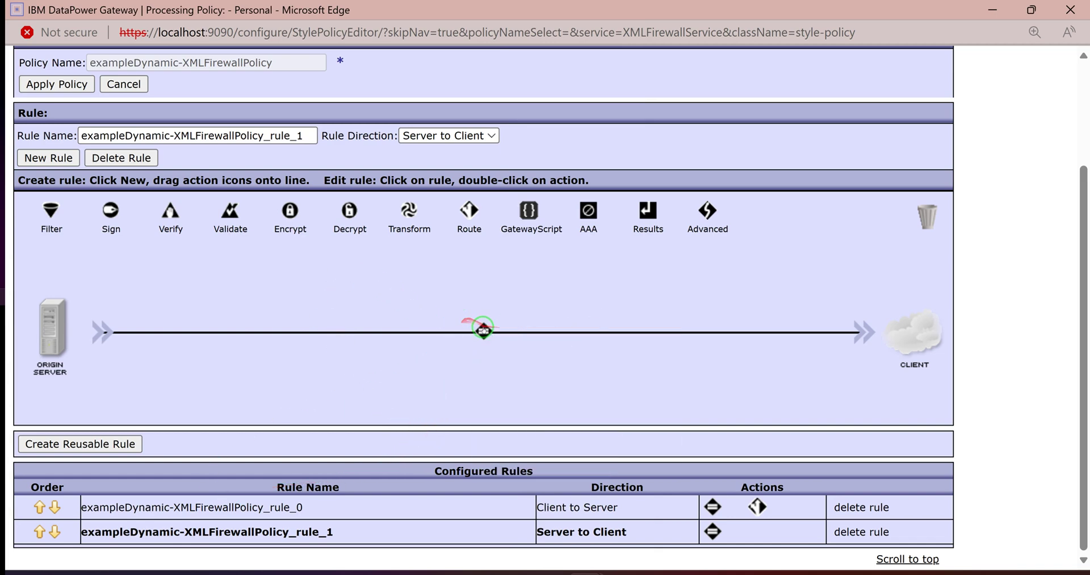
# Step: Inspect the URL match defined in __default-accept-service-providers__ and return to the policy editor
pyautogui.doubleClick(483, 329)
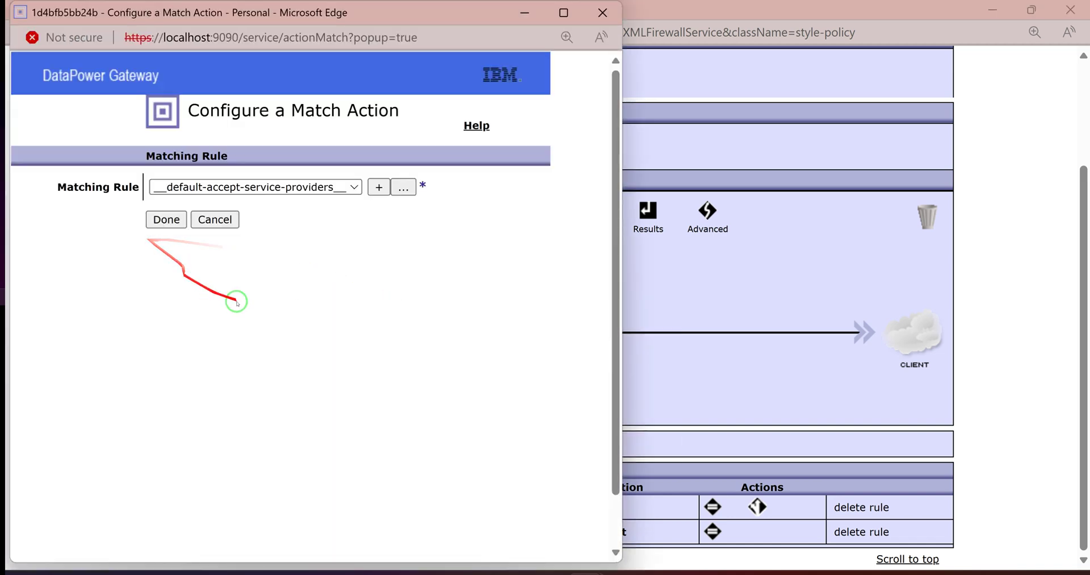
pyautogui.click(403, 188)
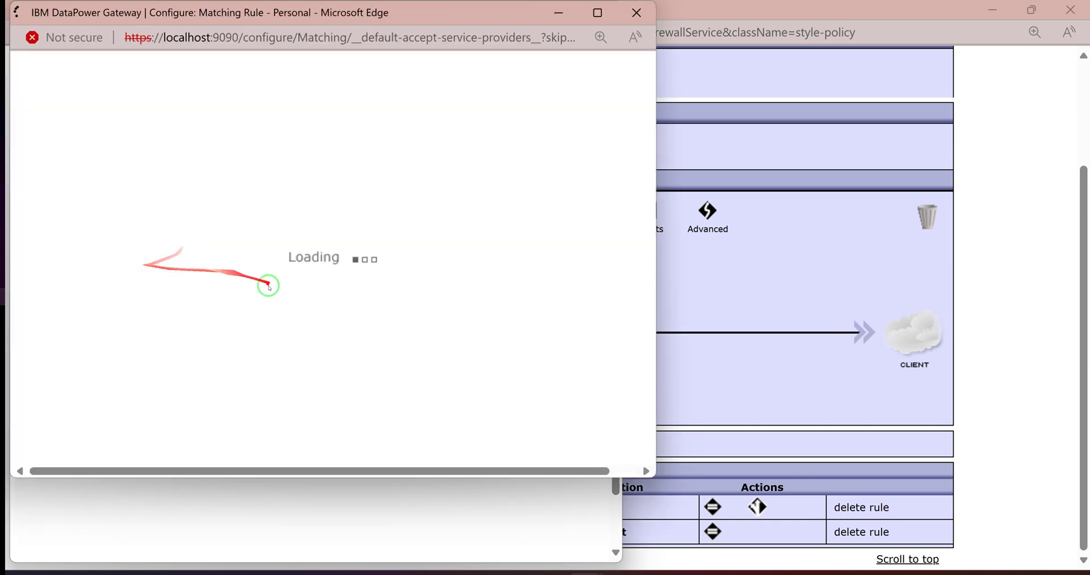
pyautogui.moveTo(249, 446); pyautogui.dragTo(579, 12)
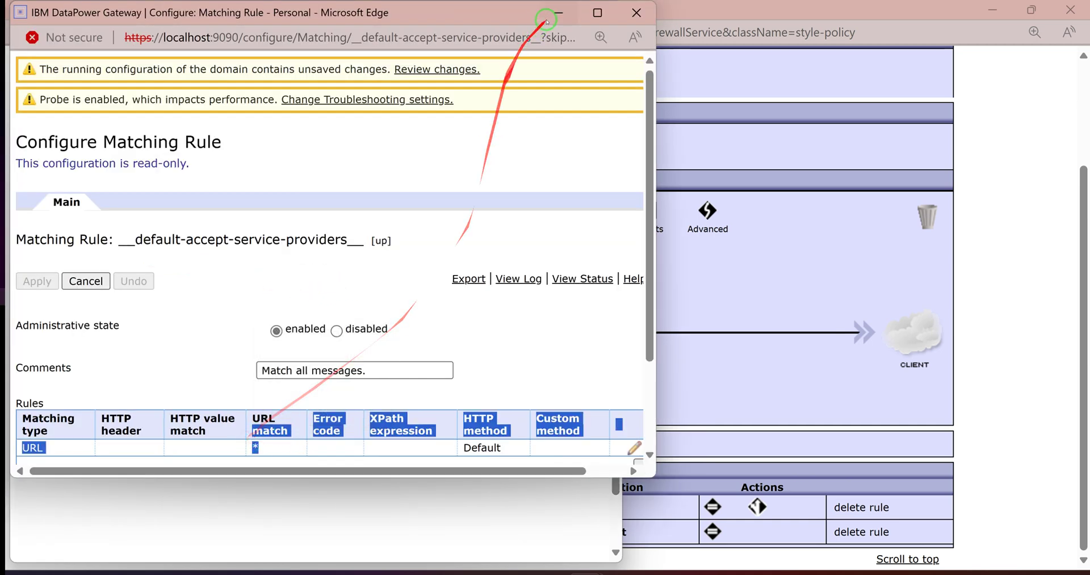
pyautogui.click(636, 12)
pyautogui.click(164, 220)
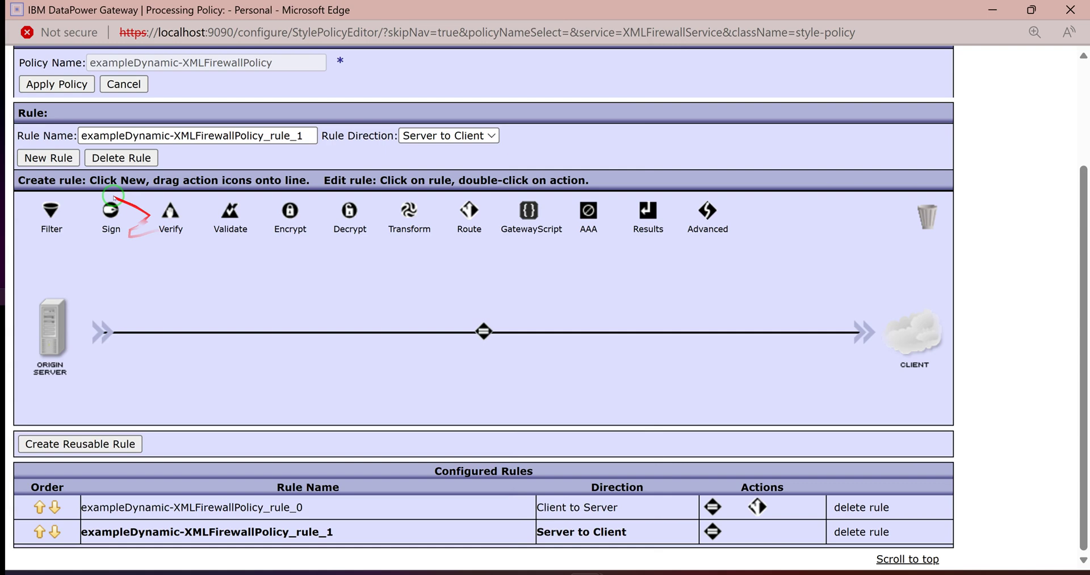
# Step: Apply exampleDynamic-XMLFirewallPolicy and close its policy editor
pyautogui.click(70, 83)
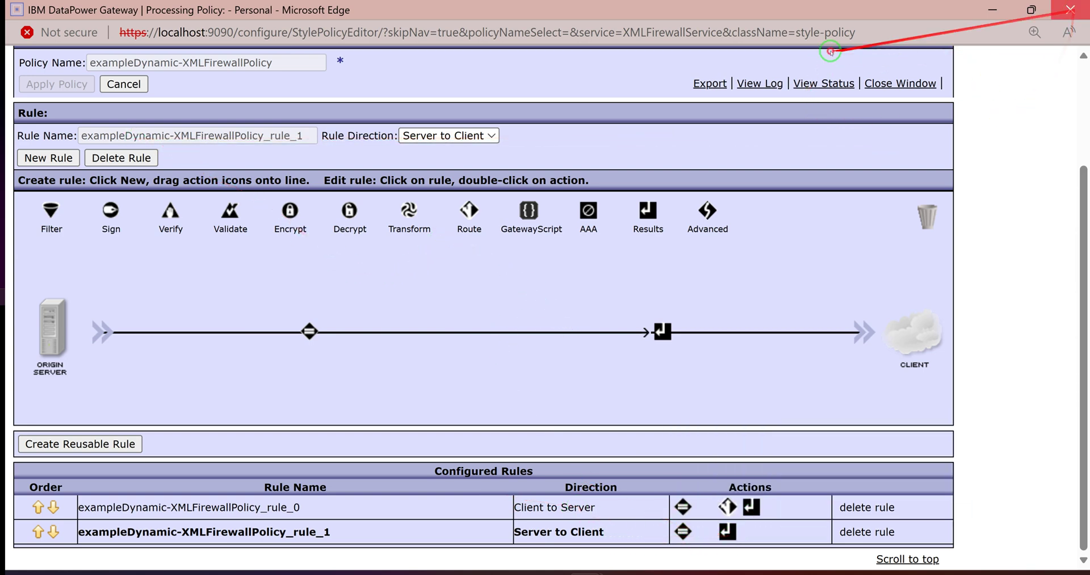
pyautogui.click(1071, 10)
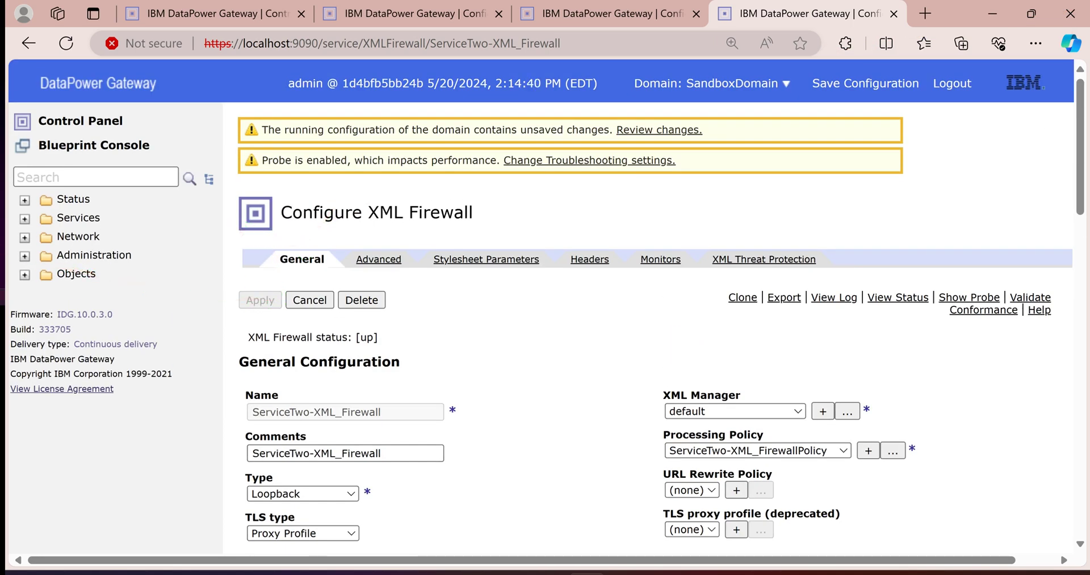
# Step: Return to the exampleDynamic-XMLFirewall configuration and try to apply it
pyautogui.scroll(-3, 494, 318)
pyautogui.scroll(3, 494, 318)
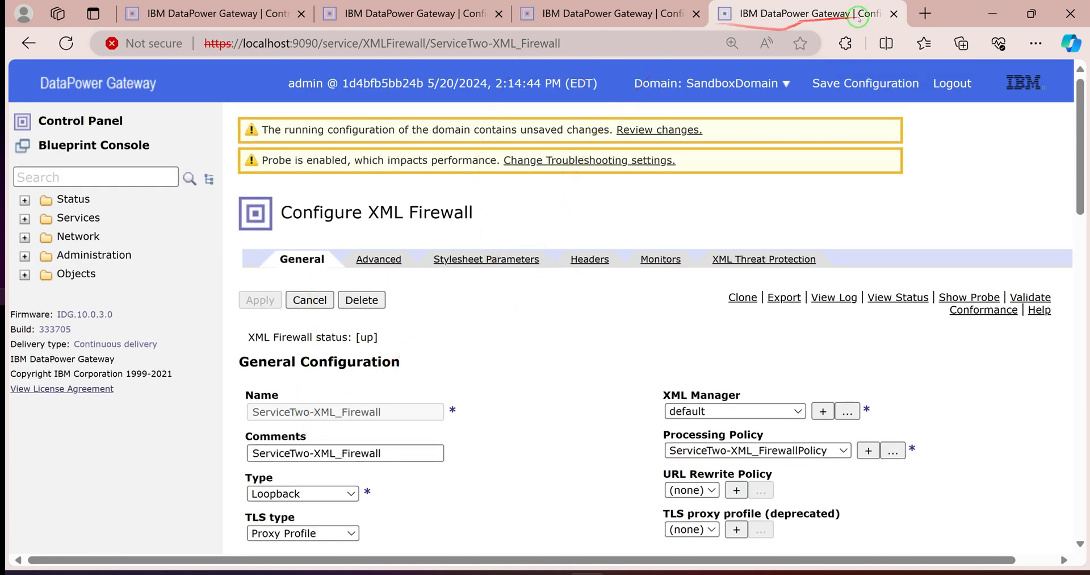
pyautogui.click(448, 13)
pyautogui.scroll(3, 318, 170)
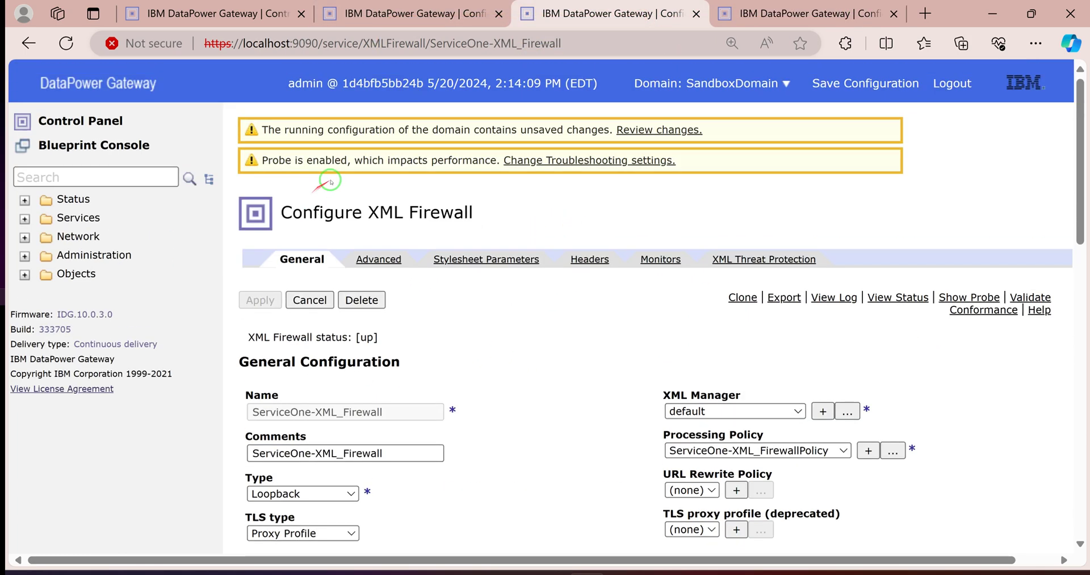
pyautogui.click(450, 12)
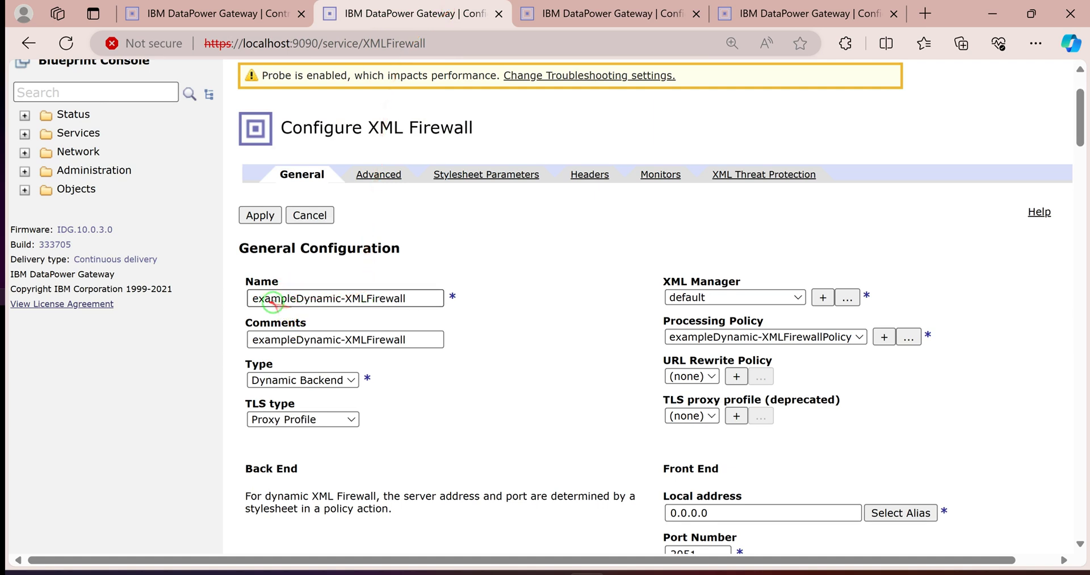
pyautogui.click(261, 215)
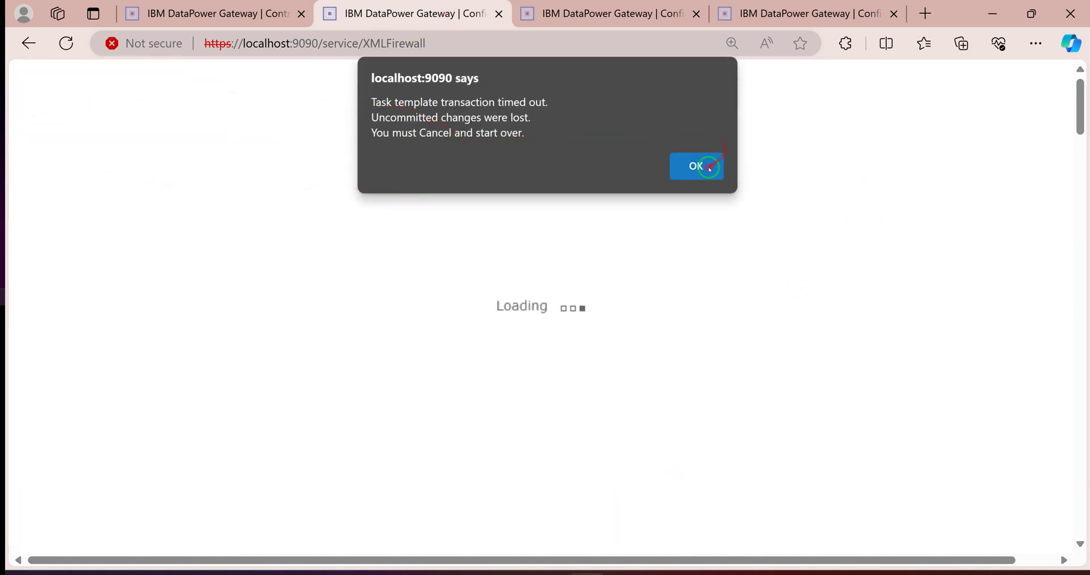
pyautogui.click(709, 169)
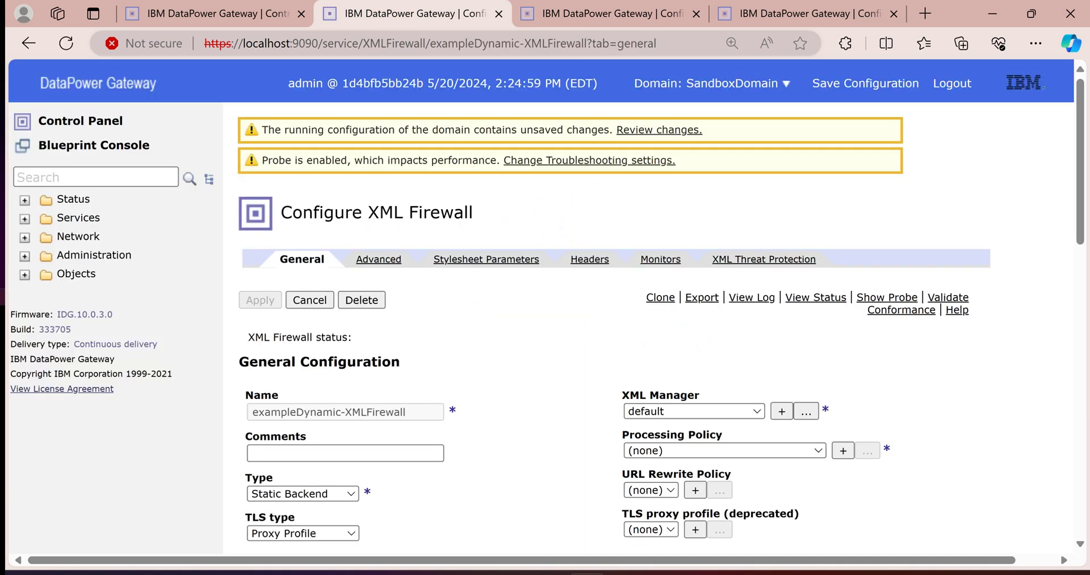
# Step: Set the processing policy of exampleDynamic-XMLFirewall to exampleDynamic-XMLFirewallPolicy
pyautogui.scroll(-4, 597, 255)
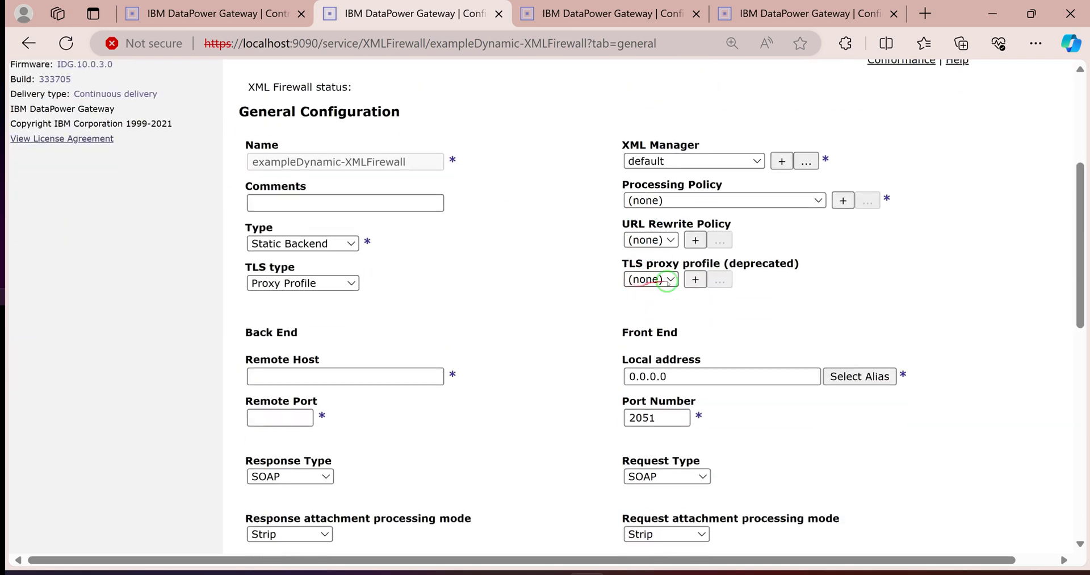
pyautogui.click(814, 196)
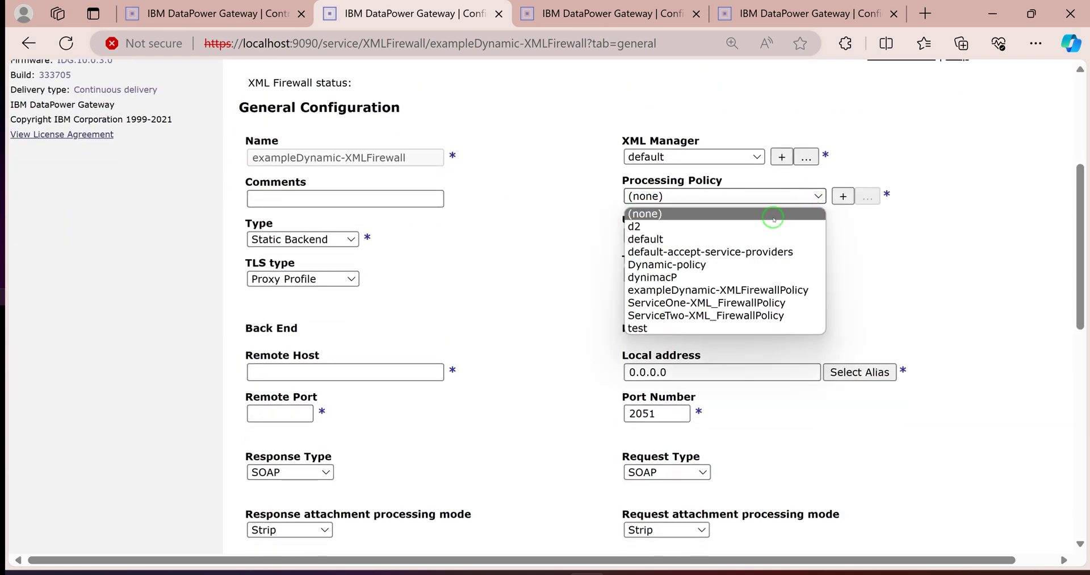
pyautogui.click(694, 290)
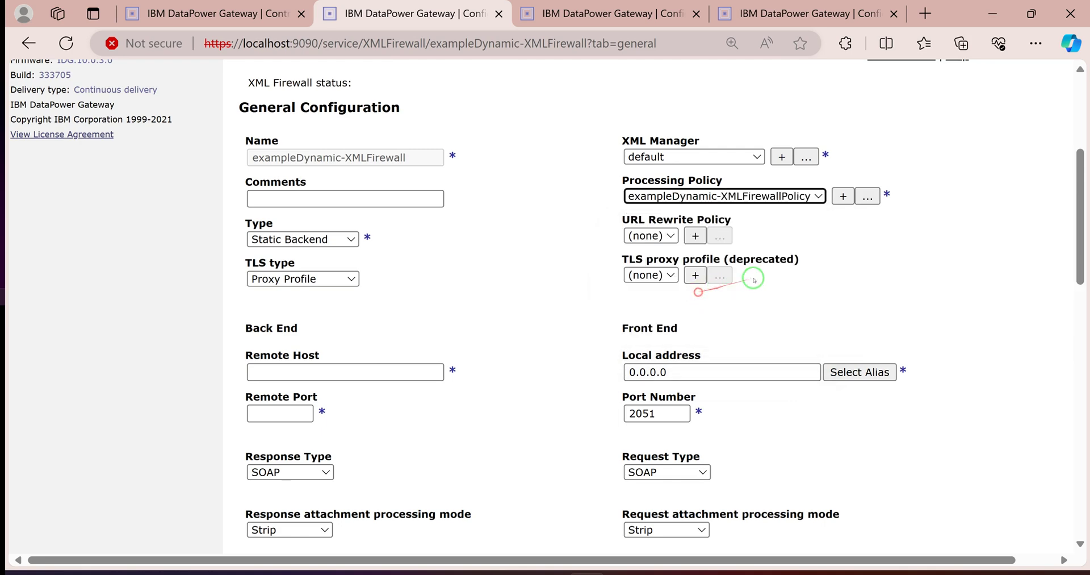
# Step: Review the rules in exampleDynamic-XMLFirewallPolicy and the hosts and ports in its Route action's dynamicRoutMaping, then close the policy windows
pyautogui.click(863, 199)
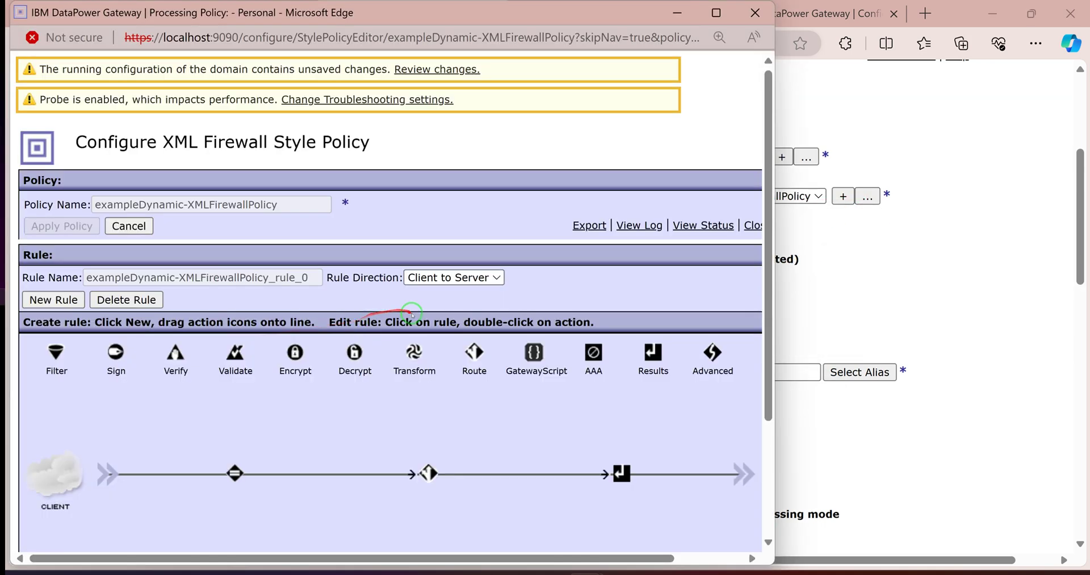
pyautogui.scroll(-3, 414, 314)
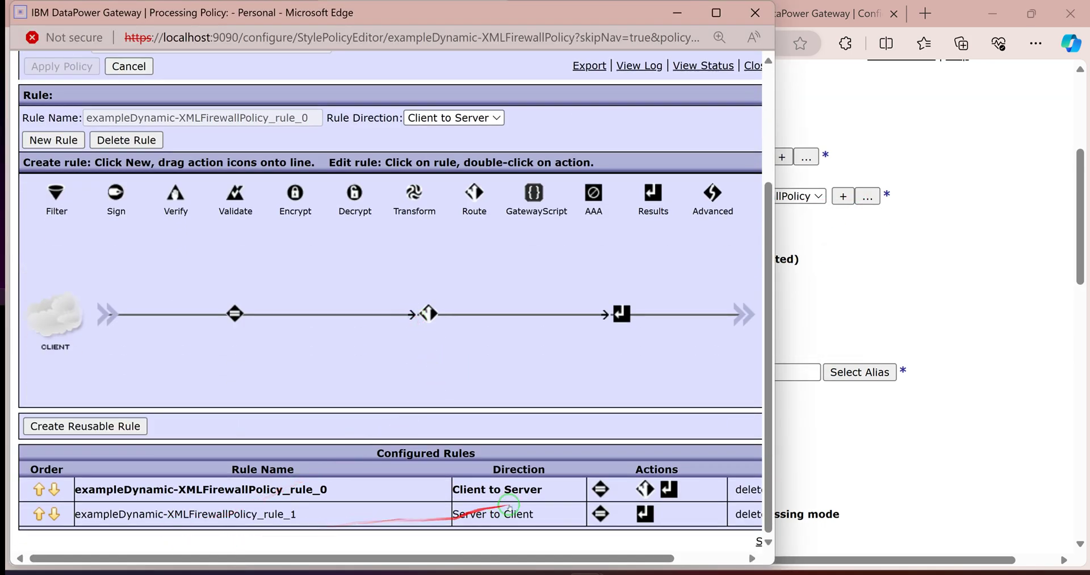
pyautogui.moveTo(645, 488)
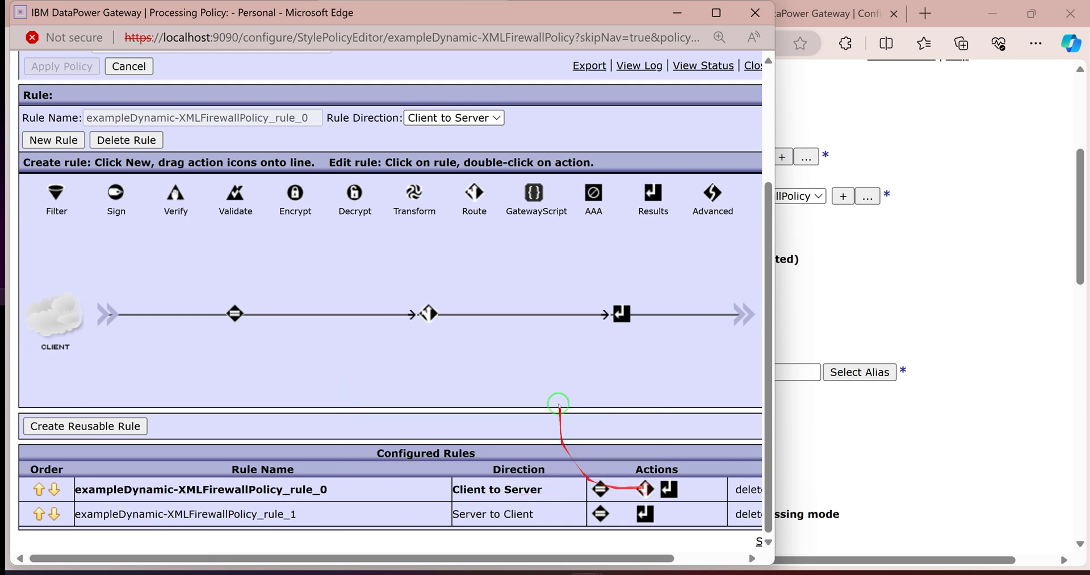
pyautogui.doubleClick(427, 313)
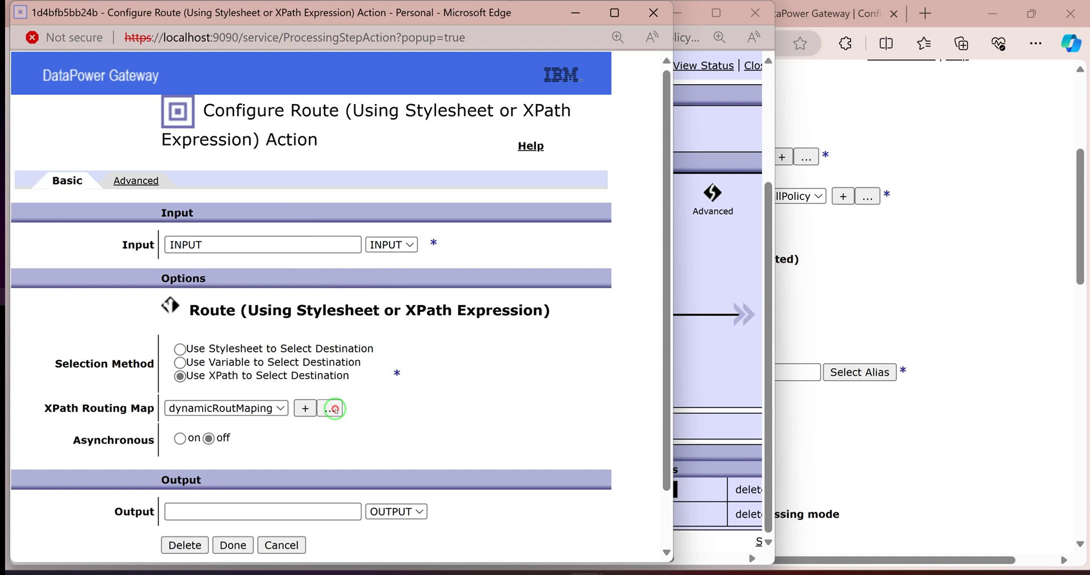
pyautogui.click(332, 408)
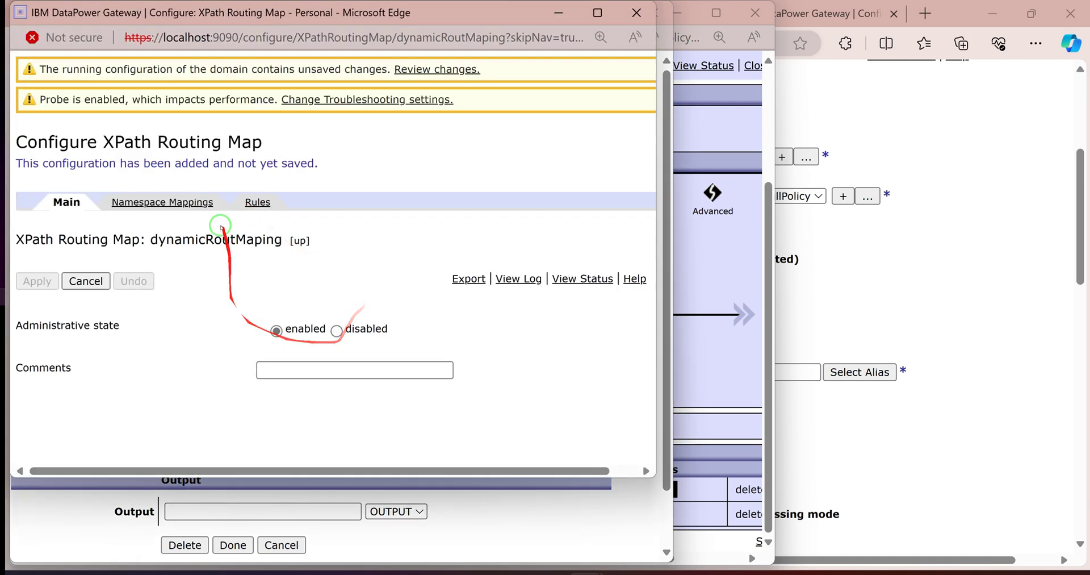
pyautogui.click(257, 202)
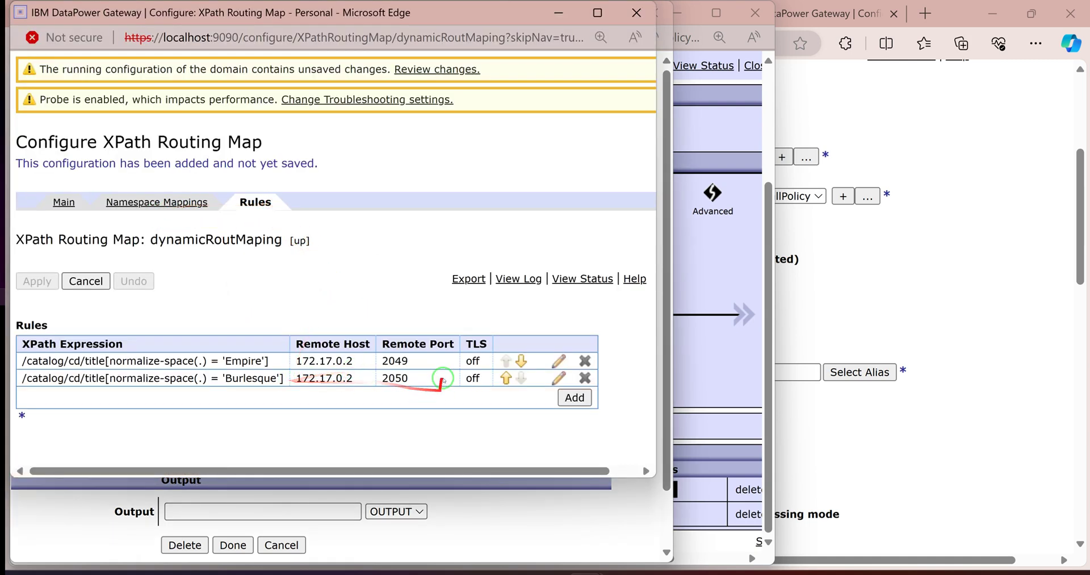
pyautogui.doubleClick(384, 360)
pyautogui.doubleClick(393, 378)
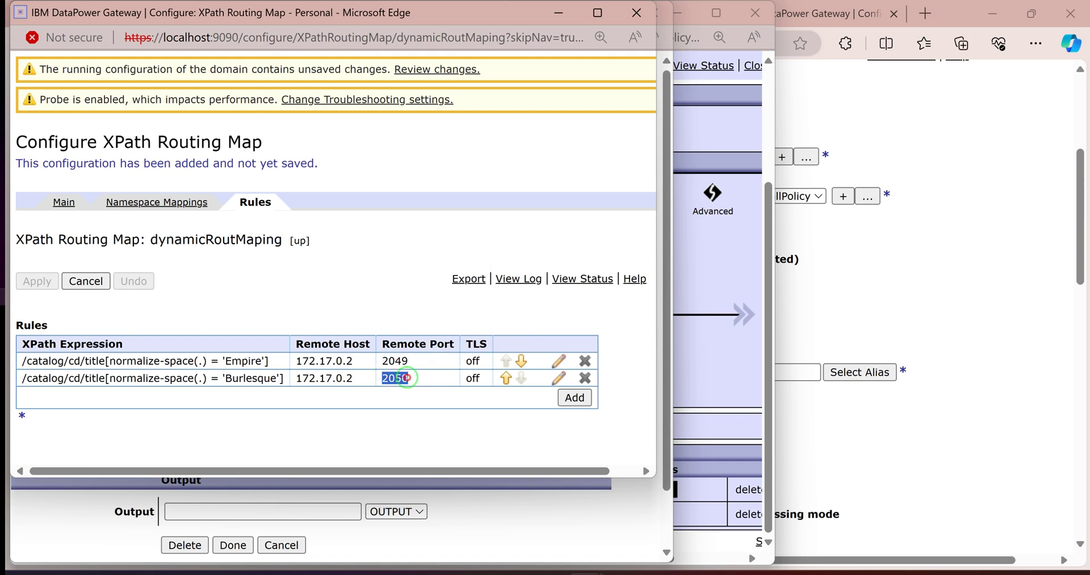
pyautogui.click(639, 14)
pyautogui.click(638, 14)
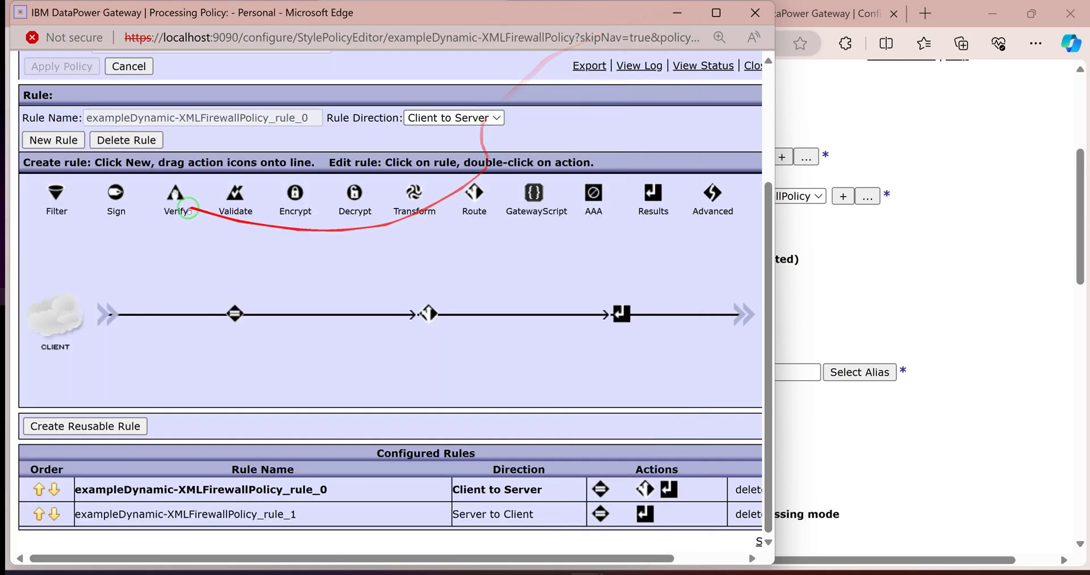
pyautogui.click(755, 12)
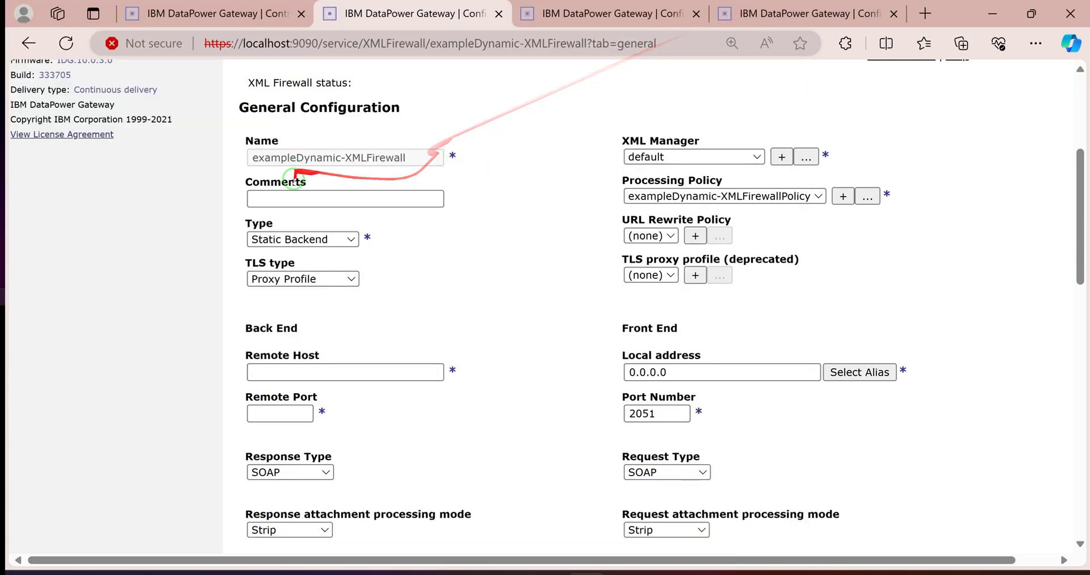
# Step: Try to apply the exampleDynamic-XMLFirewall configuration and dismiss the error dialog
pyautogui.scroll(5, 290, 278)
pyautogui.click(250, 298)
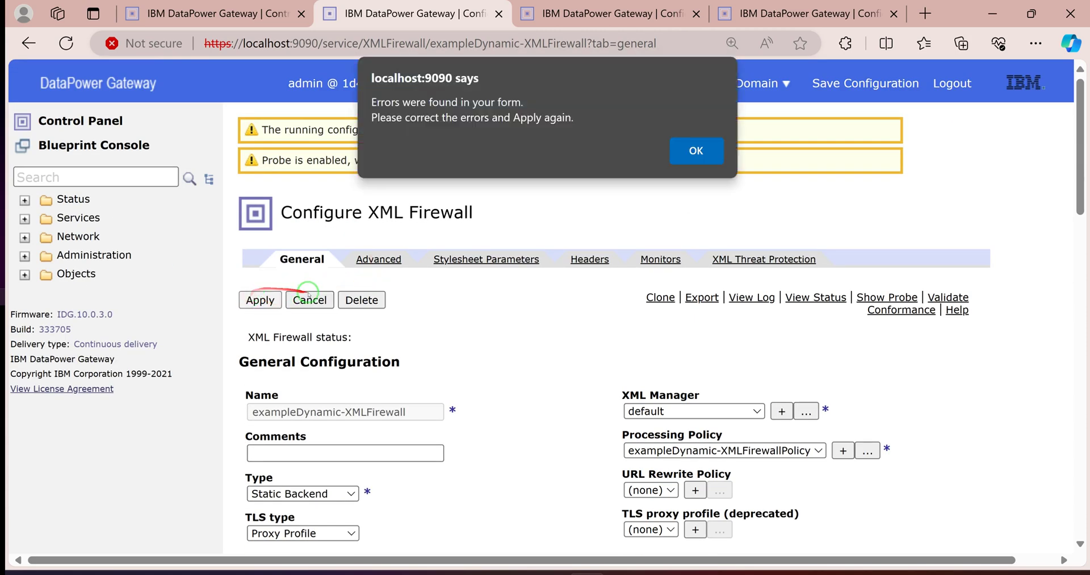
pyautogui.click(683, 150)
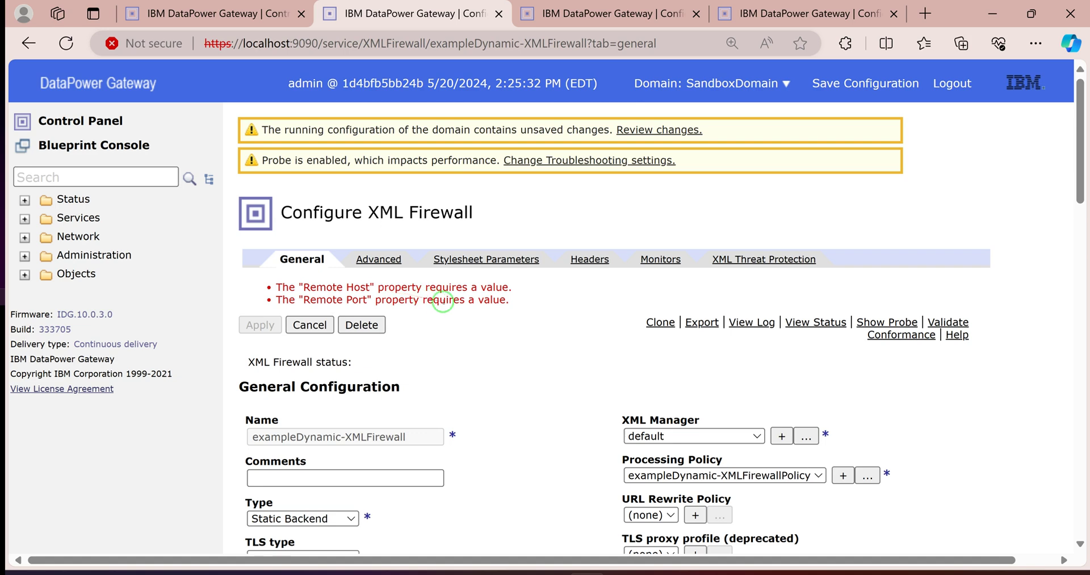
# Step: Change the type of exampleDynamic-XMLFirewall to Dynamic Backend in its general configuration
pyautogui.scroll(-3, 498, 303)
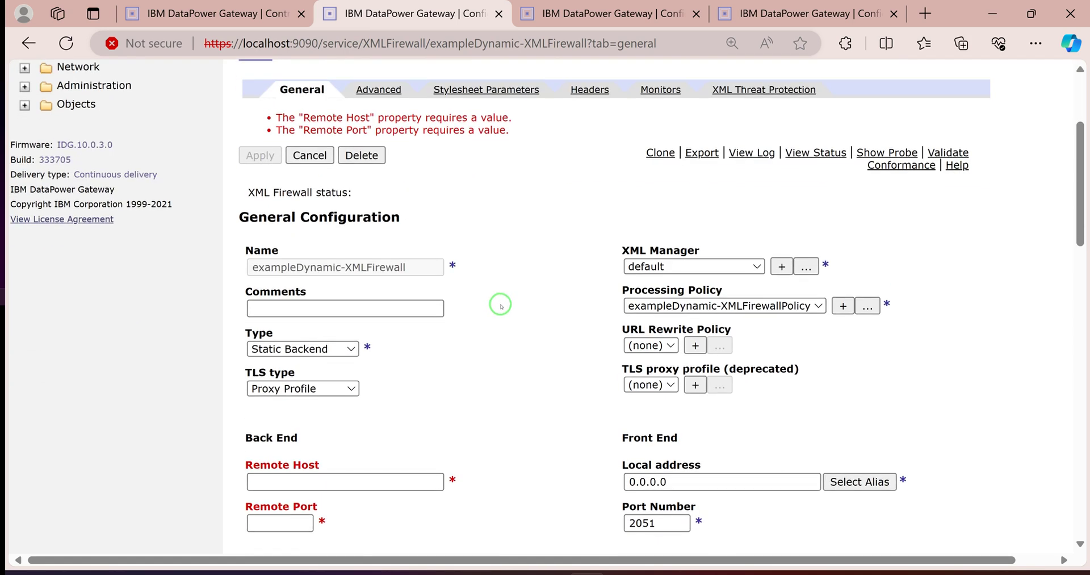
pyautogui.scroll(-2, 501, 305)
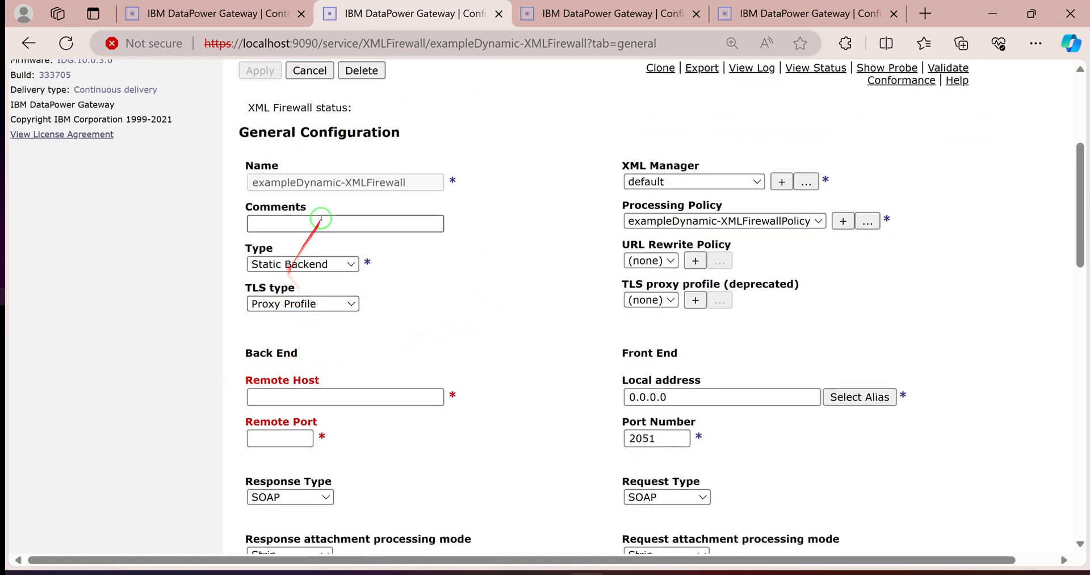
pyautogui.scroll(3, 342, 311)
pyautogui.scroll(-4, 325, 350)
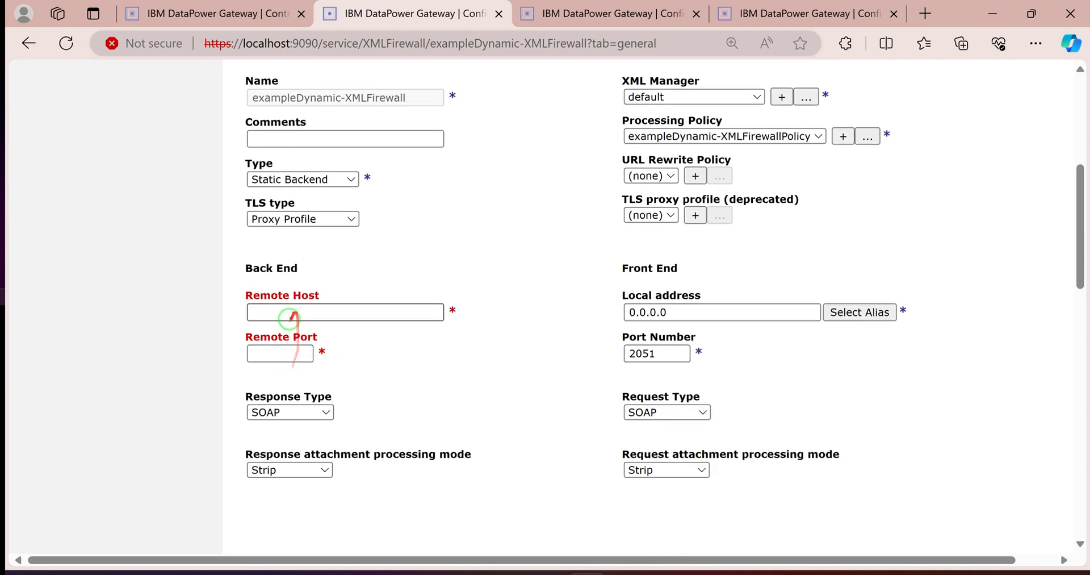
pyautogui.click(302, 180)
pyautogui.click(296, 197)
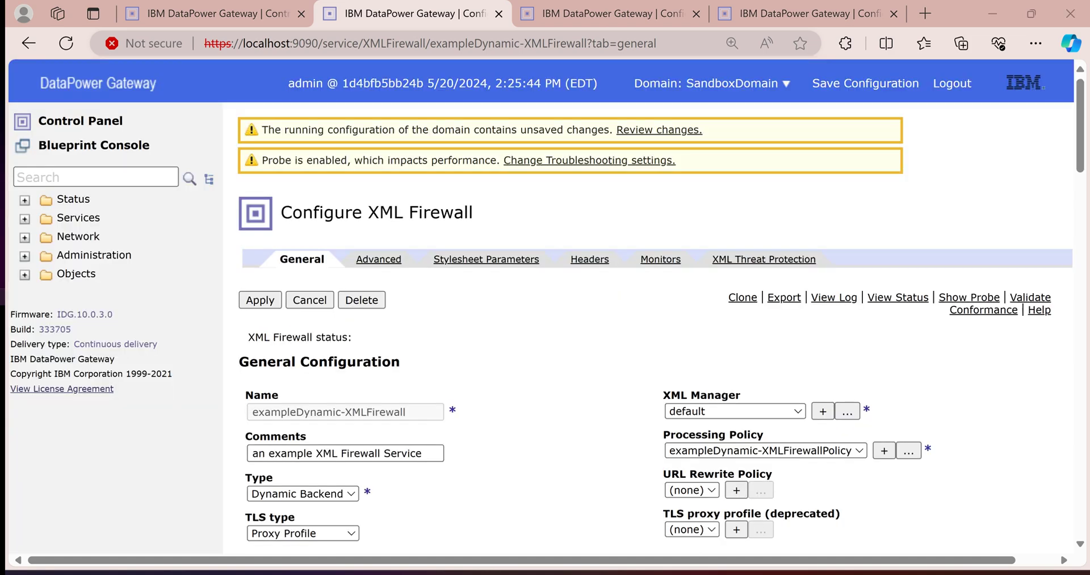
# Step: Set both the response type and the request type of exampleDynamic-XMLFirewall to XML
pyautogui.scroll(-4, 419, 376)
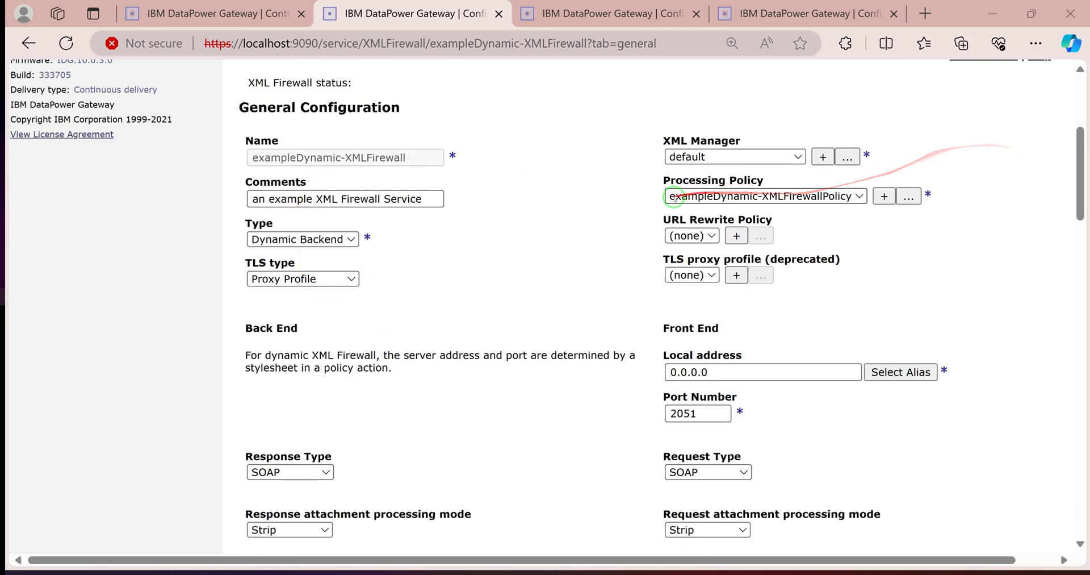
pyautogui.scroll(-1, 354, 356)
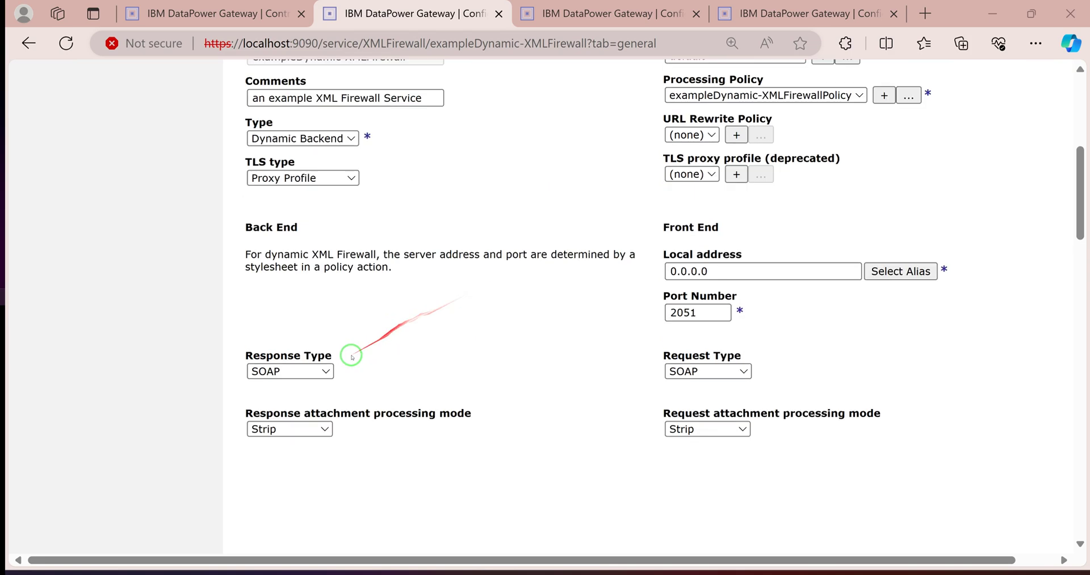
pyautogui.click(275, 387)
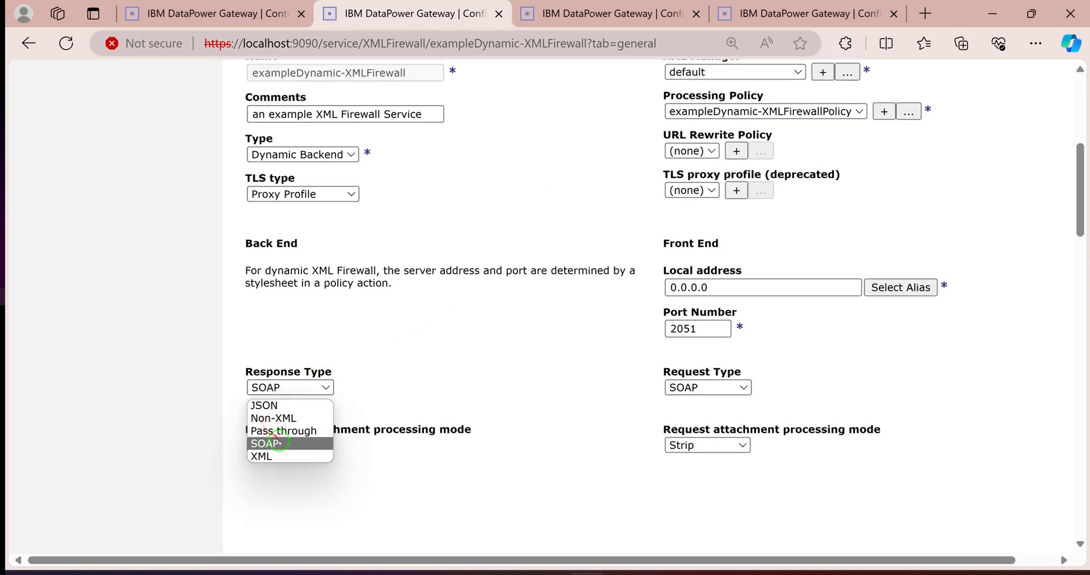
pyautogui.click(271, 455)
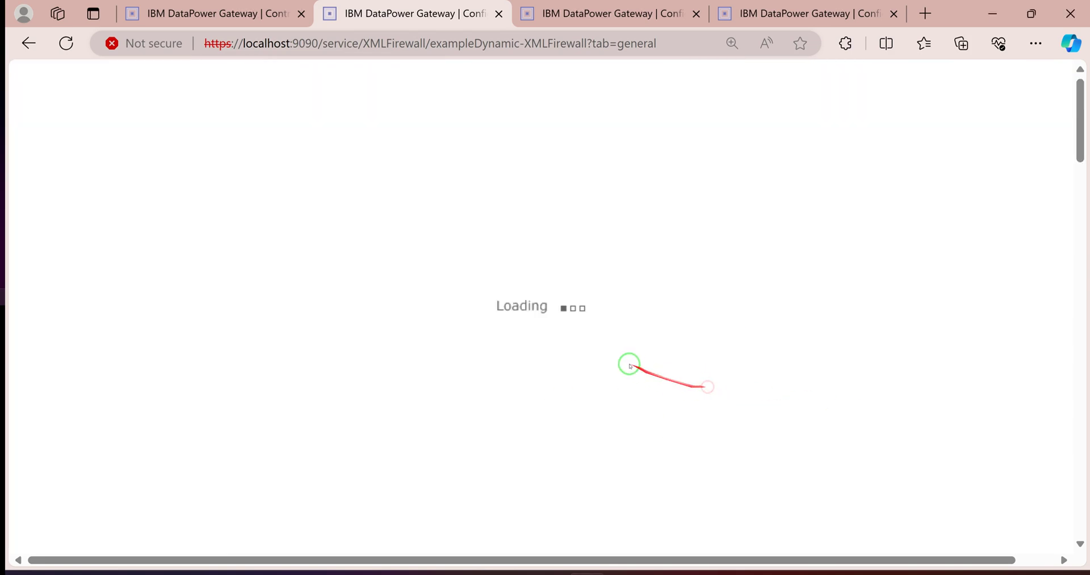
pyautogui.scroll(-5, 710, 398)
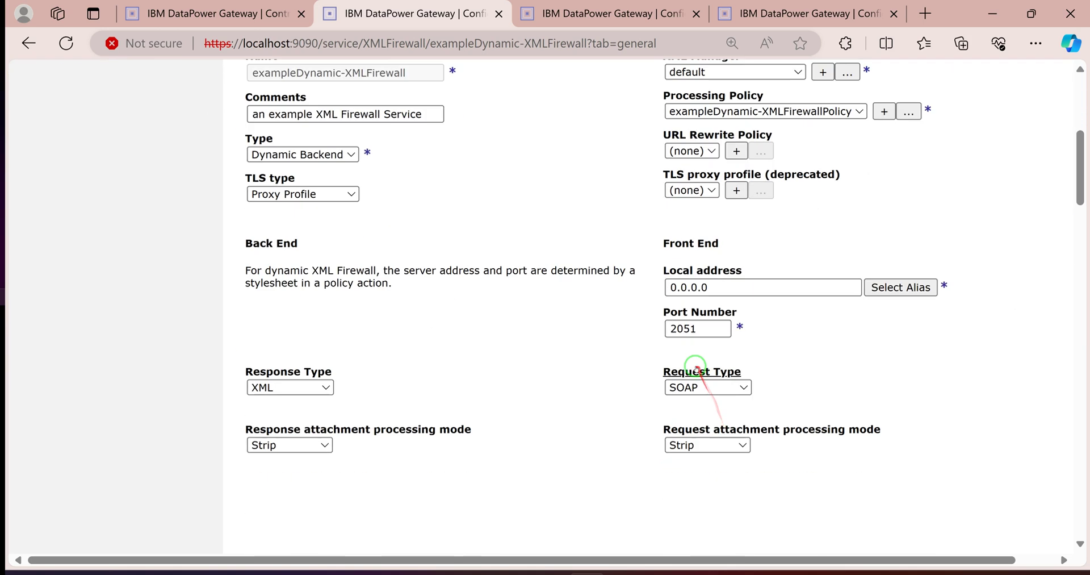
pyautogui.click(707, 386)
pyautogui.click(685, 456)
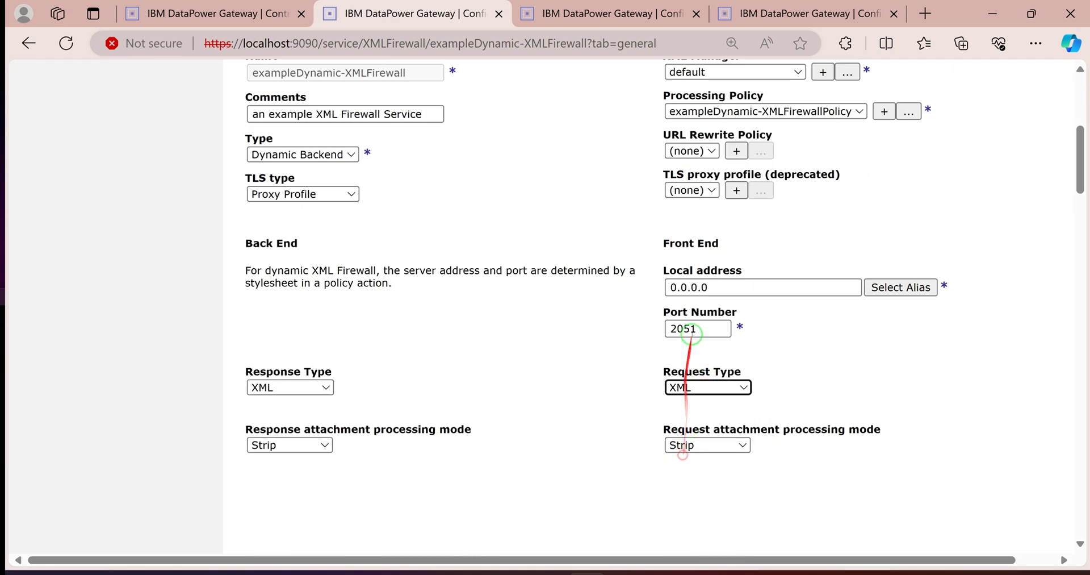
# Step: Set the front-end local address to the host alias eth0_ipv4_1 and check which IP address the alias stands for
pyautogui.click(901, 285)
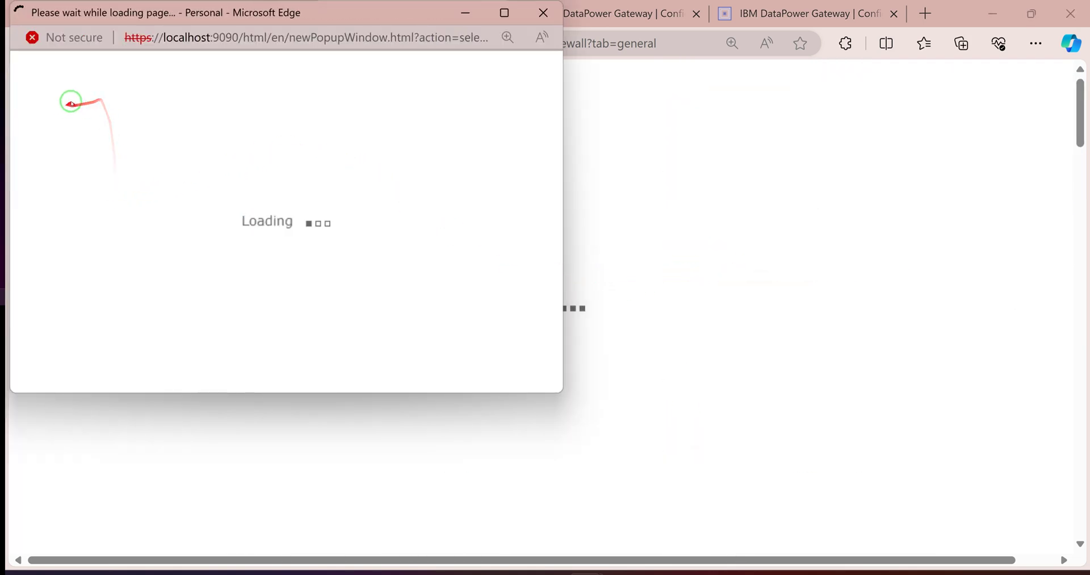
pyautogui.click(39, 110)
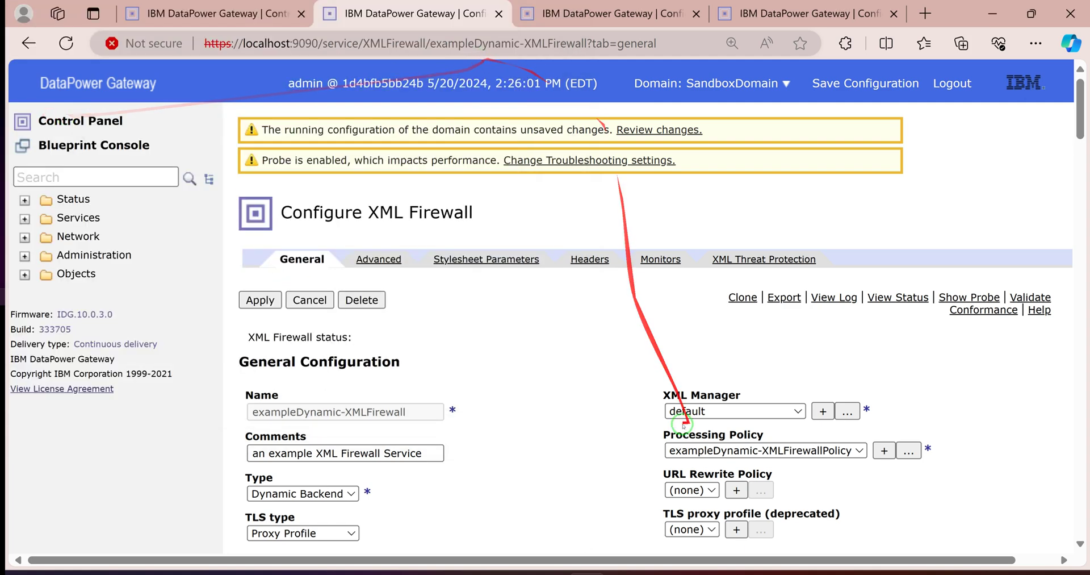
pyautogui.scroll(-3, 690, 471)
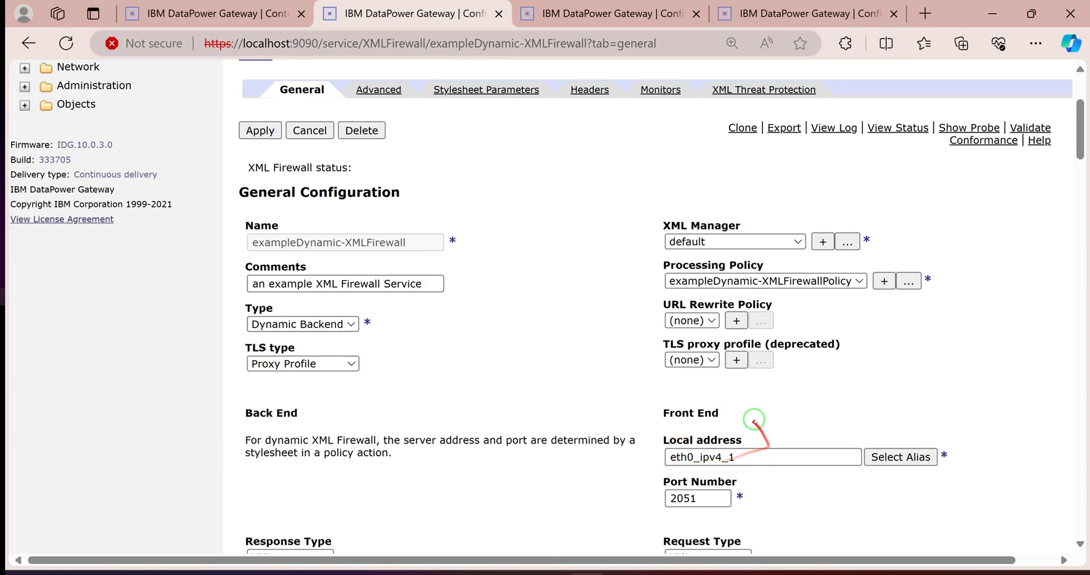
pyautogui.scroll(-3, 729, 423)
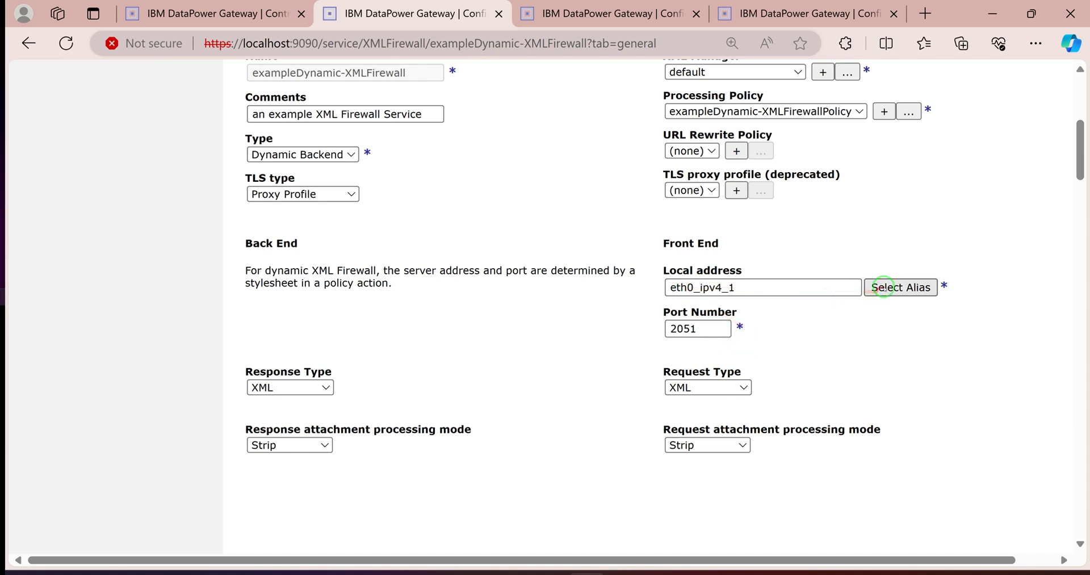
pyautogui.click(895, 287)
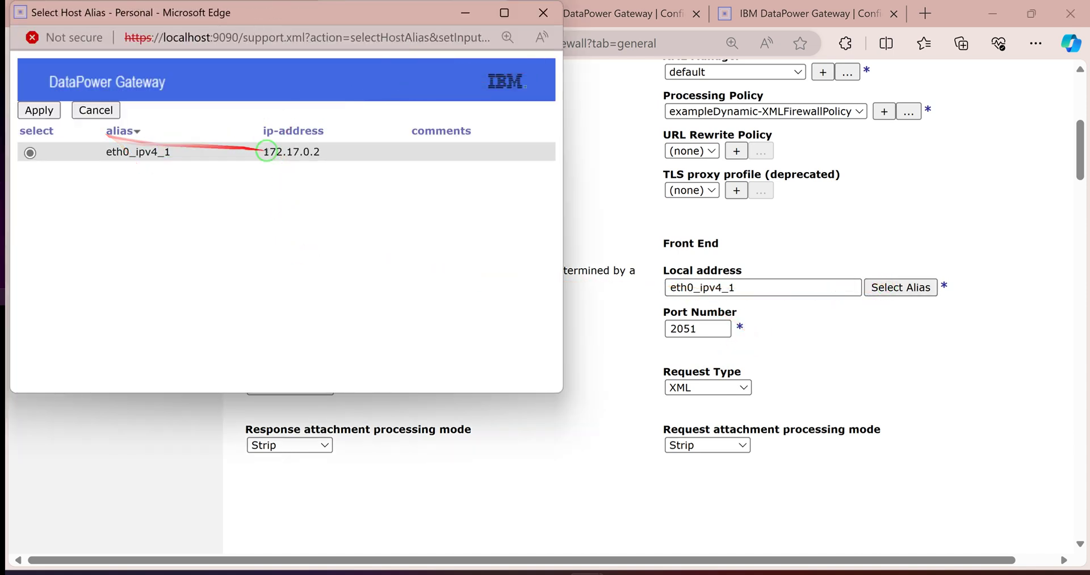
pyautogui.click(543, 12)
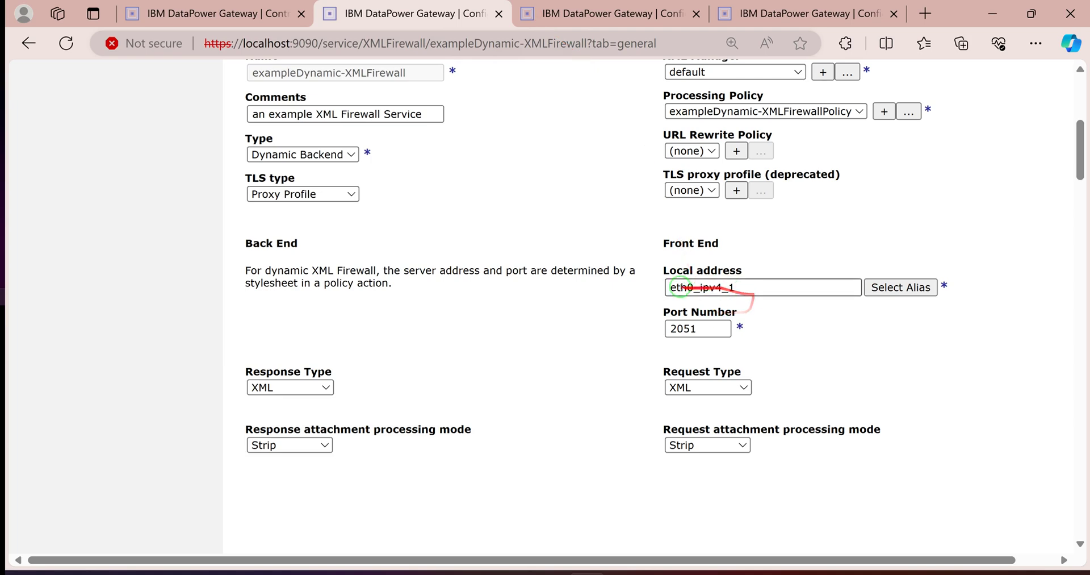
# Step: Review the port number and remaining general settings, and apply the exampleDynamic-XMLFirewall configuration
pyautogui.scroll(-2, 728, 365)
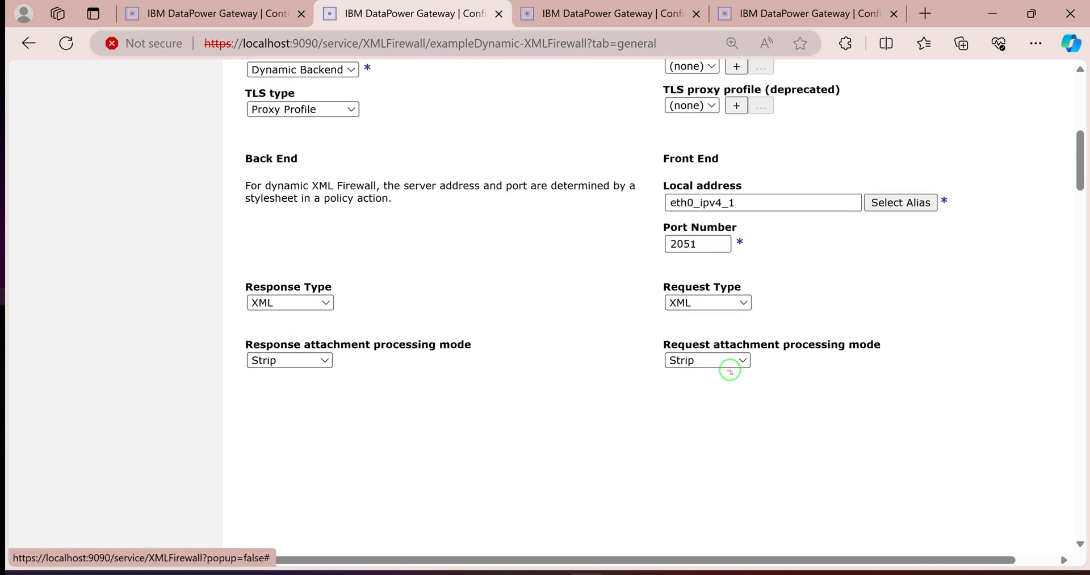
pyautogui.doubleClick(683, 243)
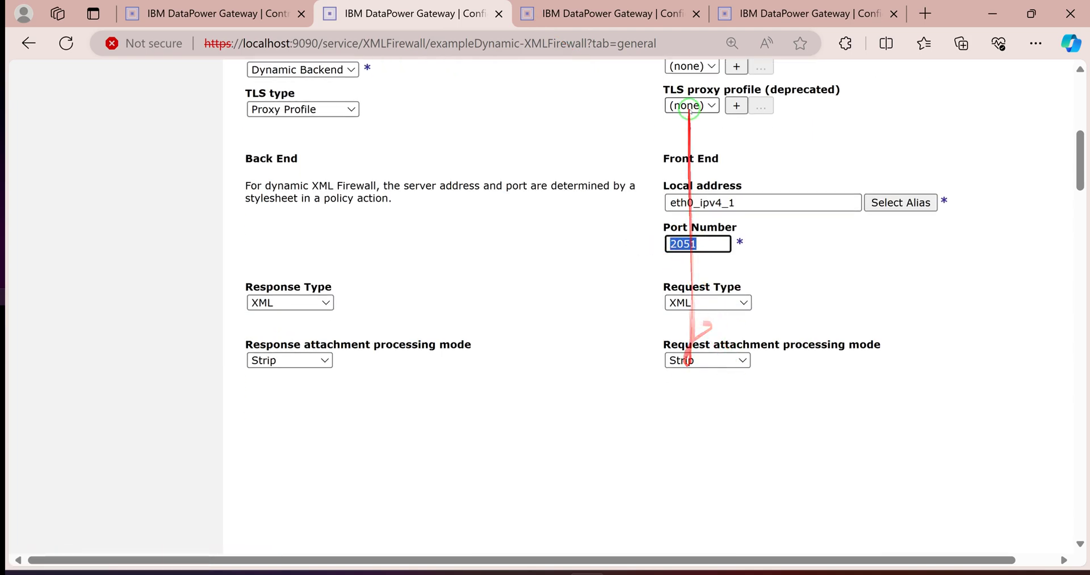
pyautogui.scroll(3, 707, 321)
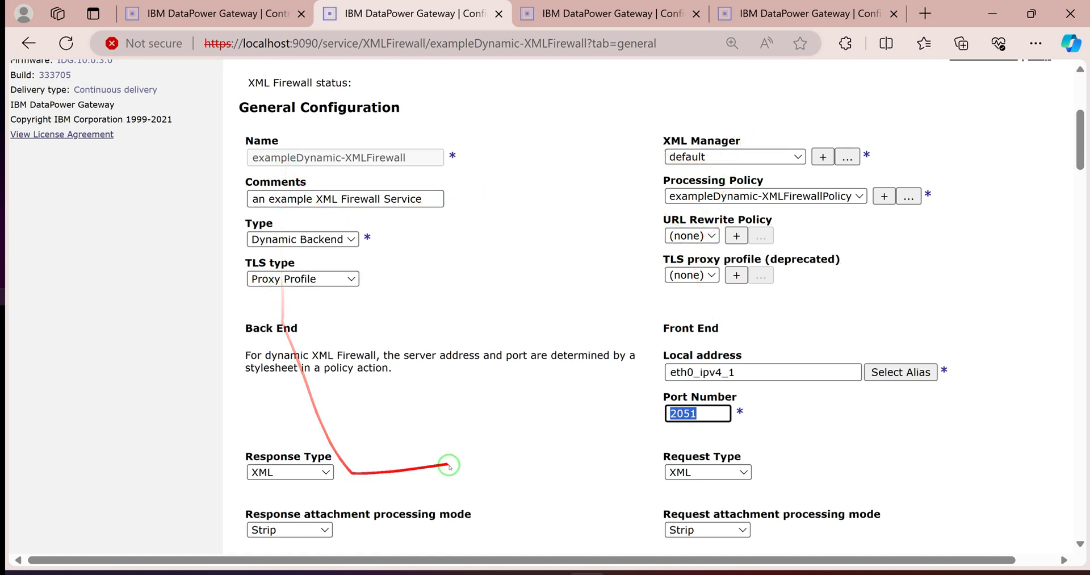
pyautogui.scroll(-3, 534, 312)
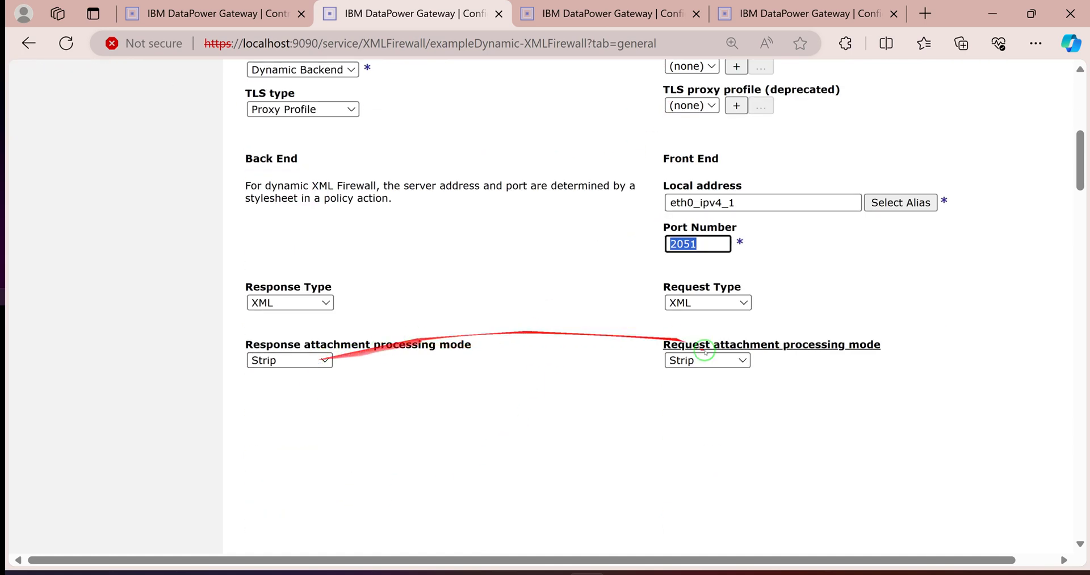
pyautogui.scroll(-10, 681, 364)
pyautogui.scroll(11, 511, 256)
pyautogui.scroll(5, 398, 227)
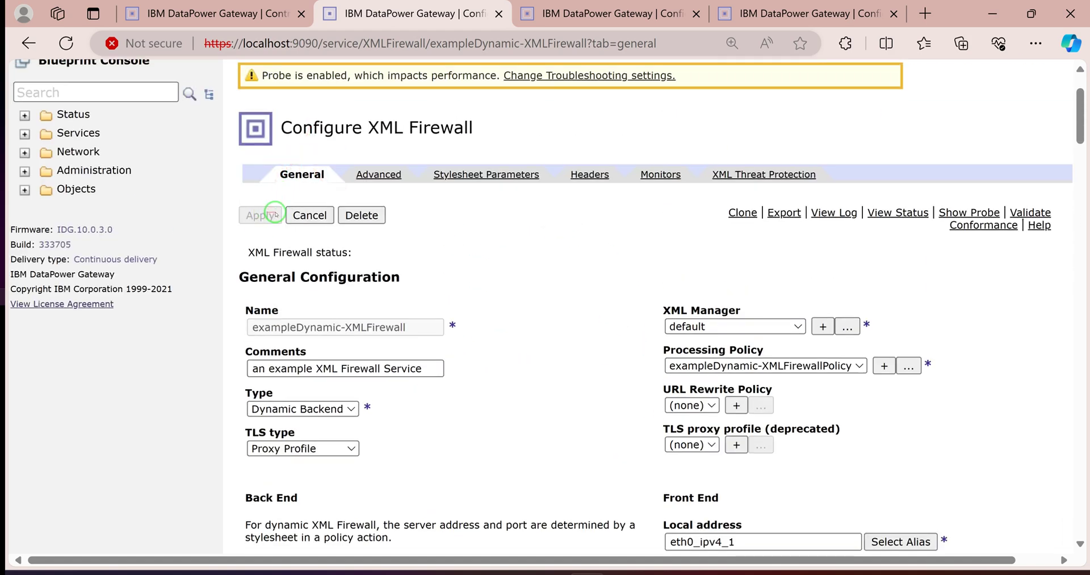
pyautogui.click(274, 214)
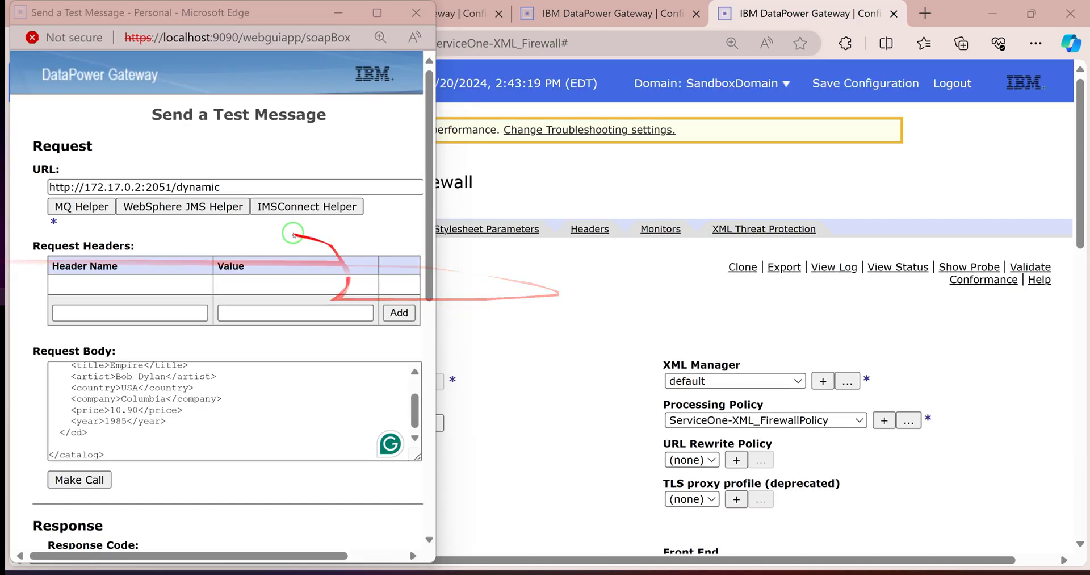
# Step: Compare the port in the test message URL with the port numbers of ServiceOne-XML_Firewall and exampleDynamic-XMLFirewall
pyautogui.click(165, 187)
pyautogui.doubleClick(166, 186)
pyautogui.scroll(-10, 755, 316)
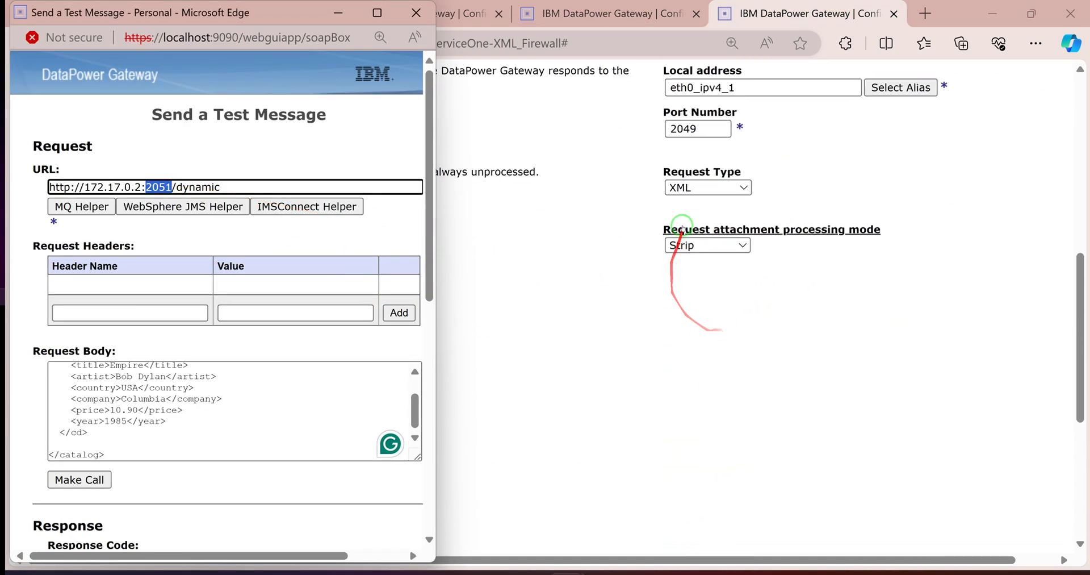
pyautogui.scroll(3, 682, 226)
pyautogui.scroll(6, 625, 239)
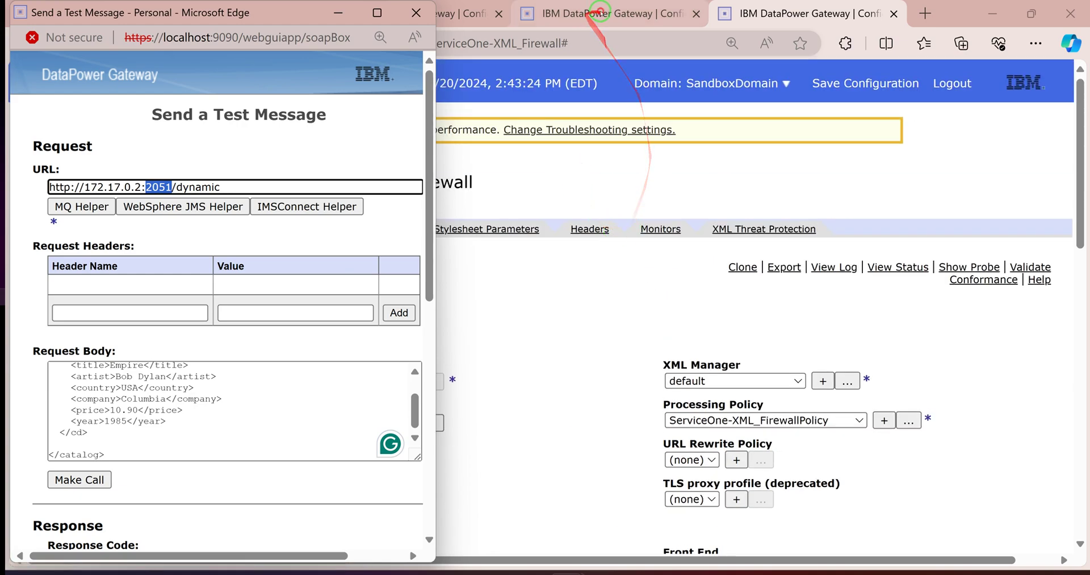
pyautogui.click(653, 14)
pyautogui.scroll(-4, 580, 273)
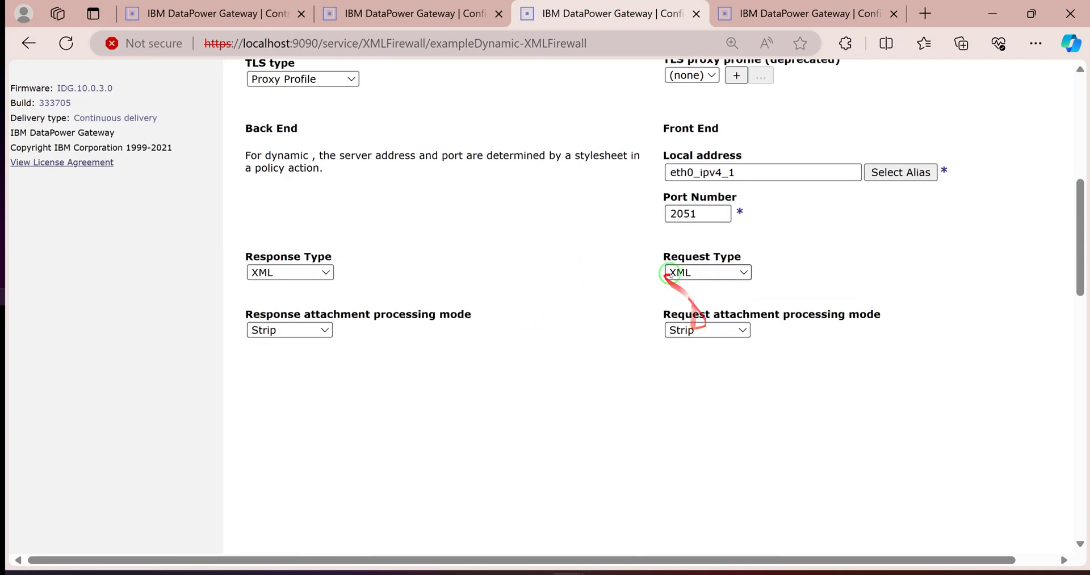
pyautogui.scroll(3, 710, 227)
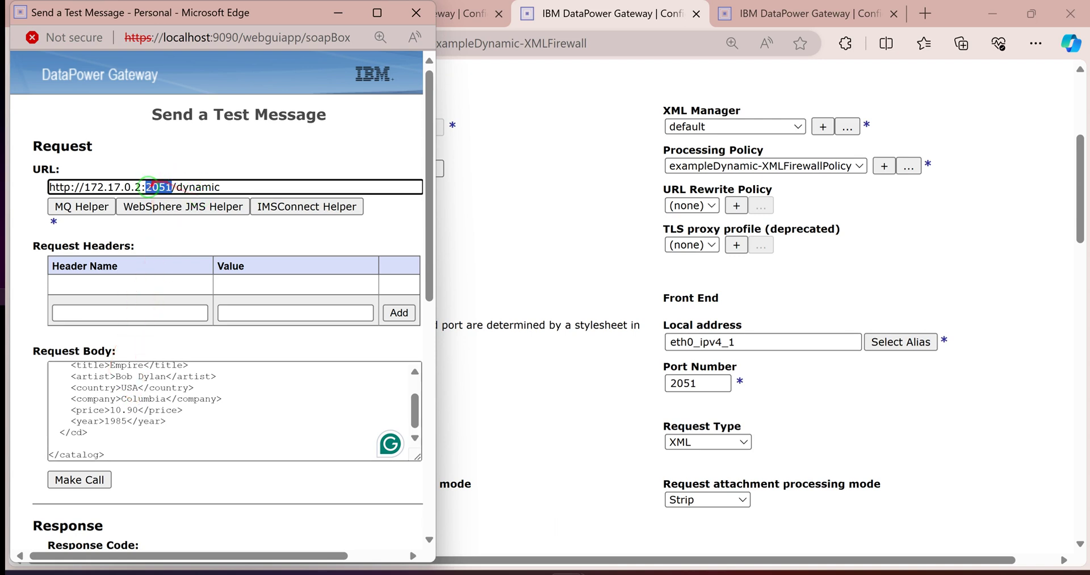
pyautogui.click(197, 186)
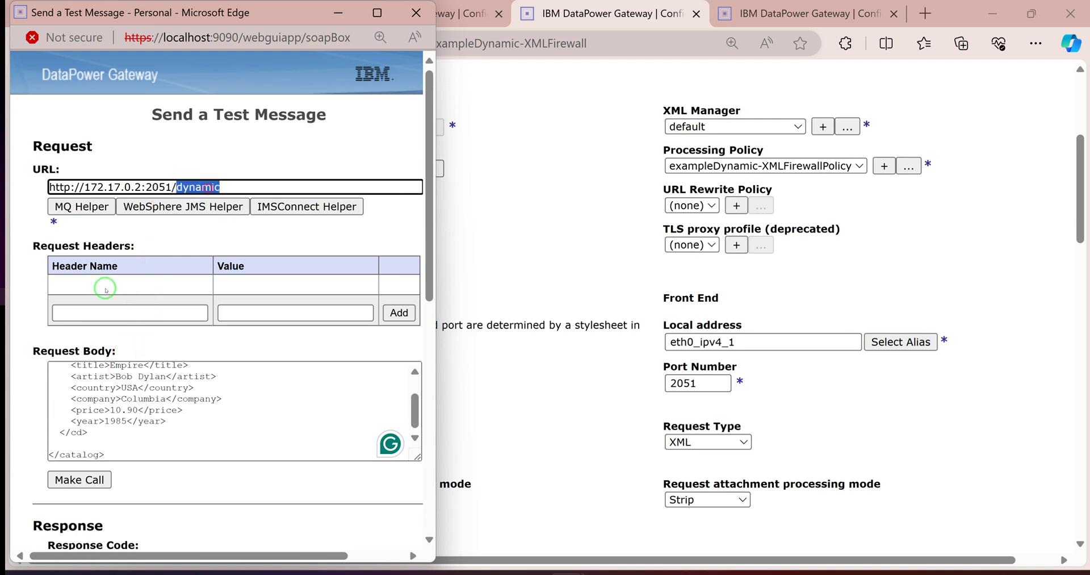
pyautogui.scroll(-4, 172, 241)
pyautogui.scroll(3, 133, 247)
pyautogui.scroll(4, 133, 247)
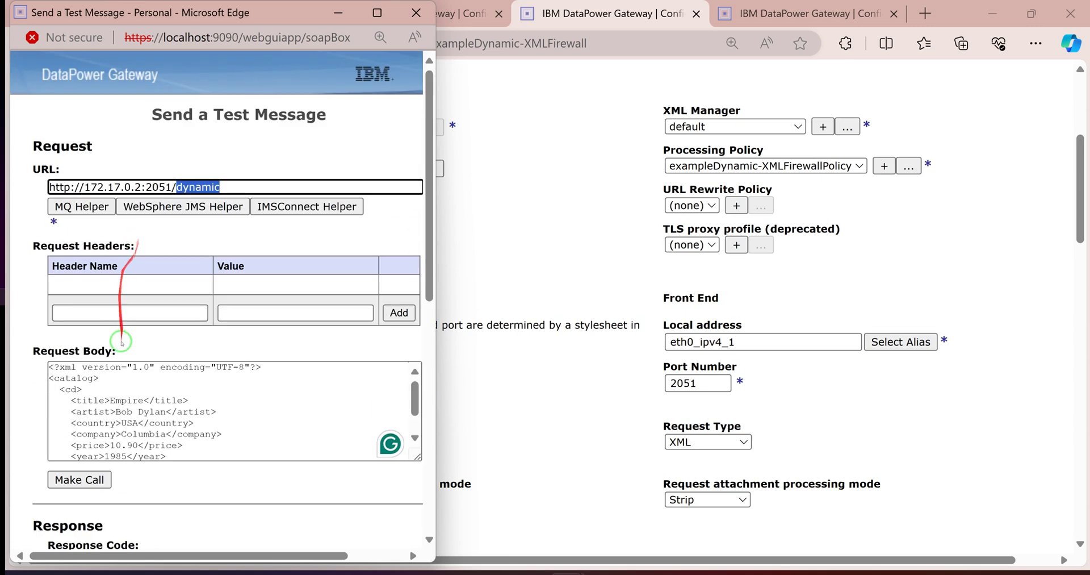
pyautogui.doubleClick(127, 401)
pyautogui.click(89, 477)
pyautogui.scroll(-4, 212, 392)
pyautogui.scroll(-5, 166, 480)
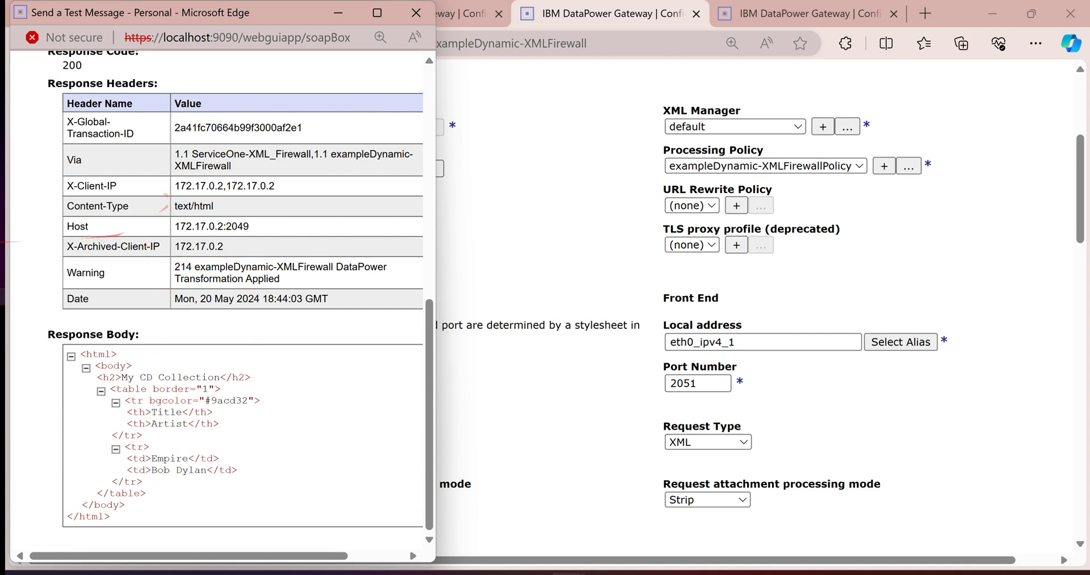
# Step: Change the CD title in the request body to Burlesque, resend the test message and examine the response headers and body
pyautogui.scroll(7, 222, 318)
pyautogui.scroll(5, 171, 341)
pyautogui.click(129, 335)
pyautogui.doubleClick(144, 331)
pyautogui.write('Burlesque')
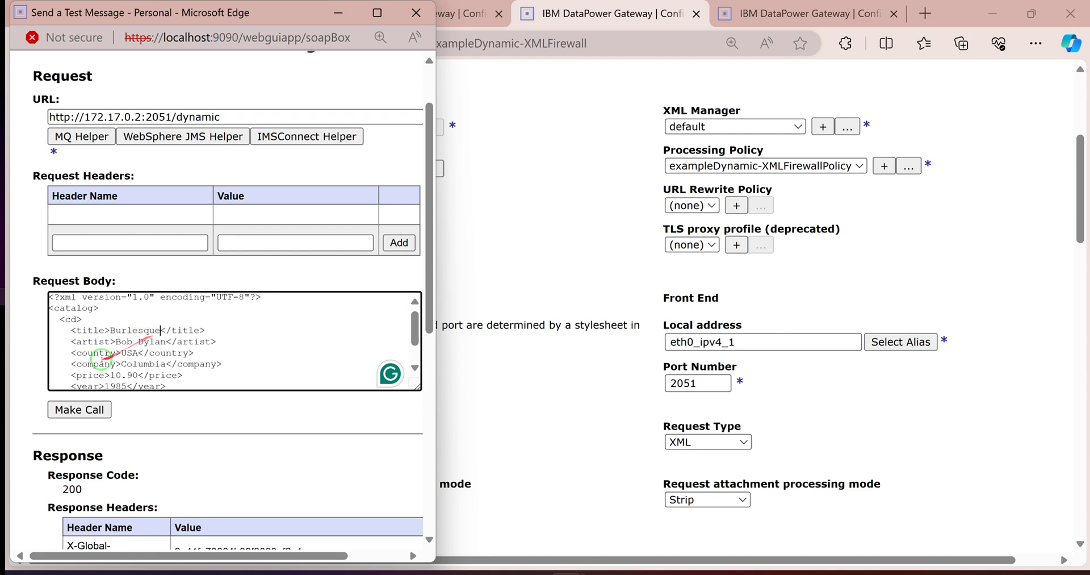
pyautogui.click(80, 409)
pyautogui.scroll(-7, 133, 284)
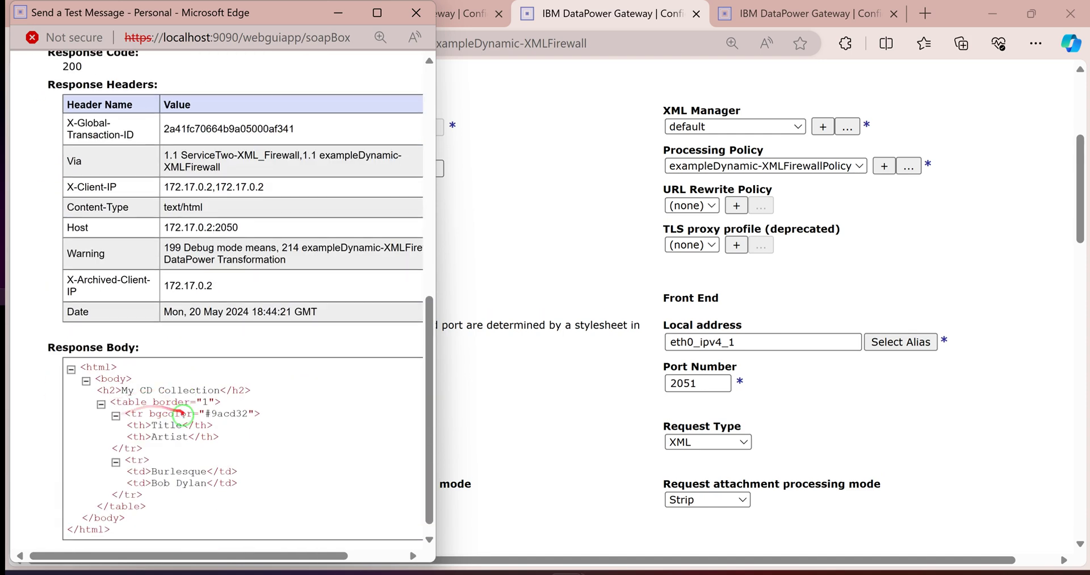